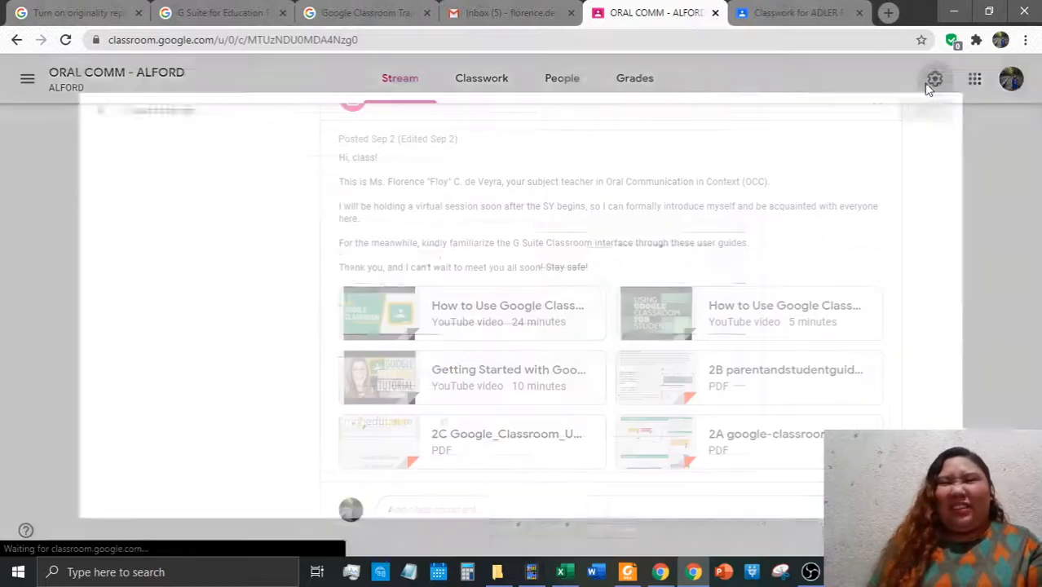
Scroll to the Invite codes setting, open its dropdown and leave it Enabled
scroll(490, 375, "down", 2)
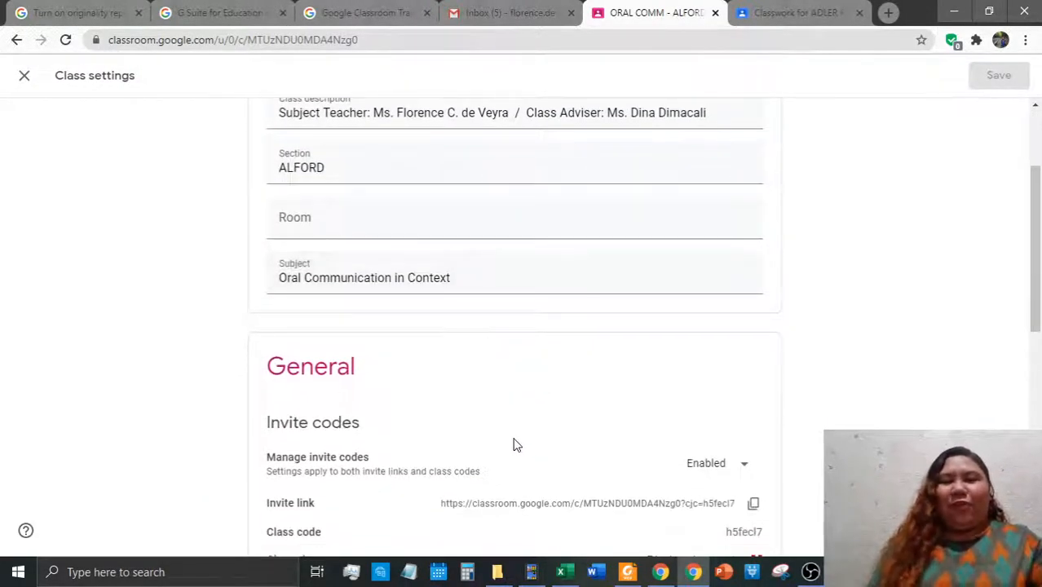
scroll(507, 428, "down", 3)
scroll(497, 411, "up", 5)
scroll(489, 445, "down", 4)
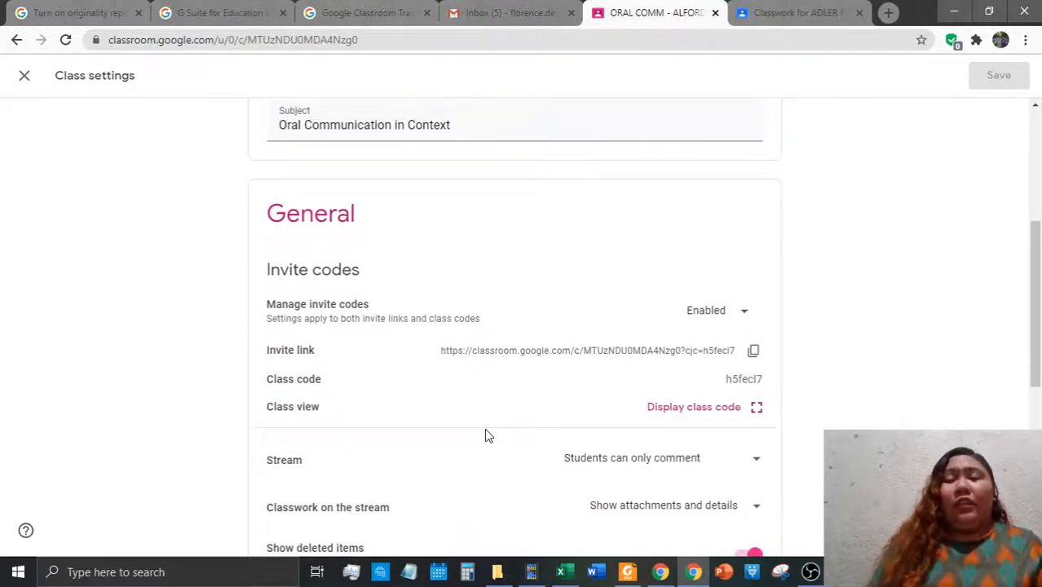
scroll(493, 444, "down", 1)
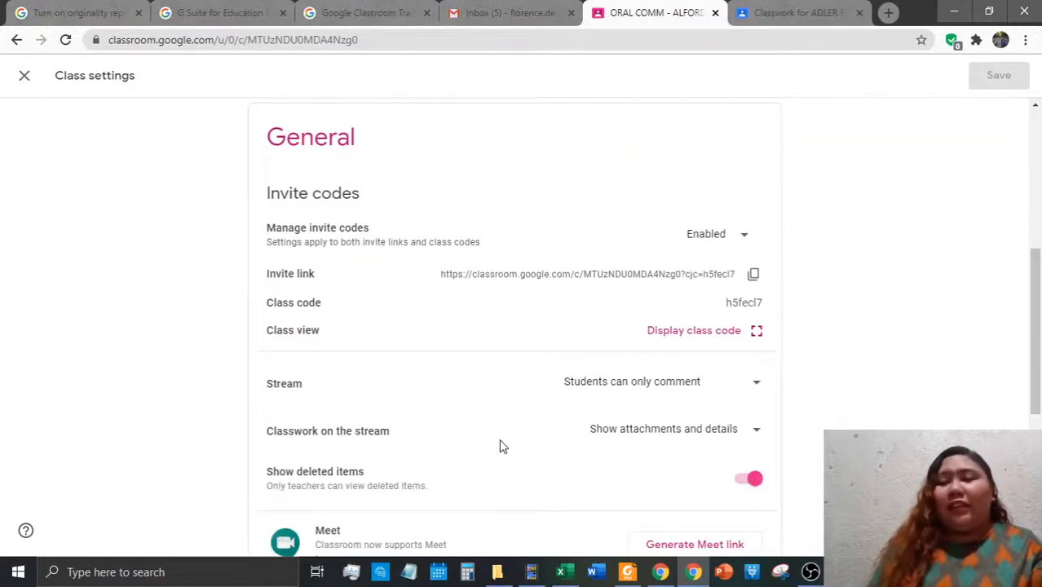
scroll(499, 439, "down", 1)
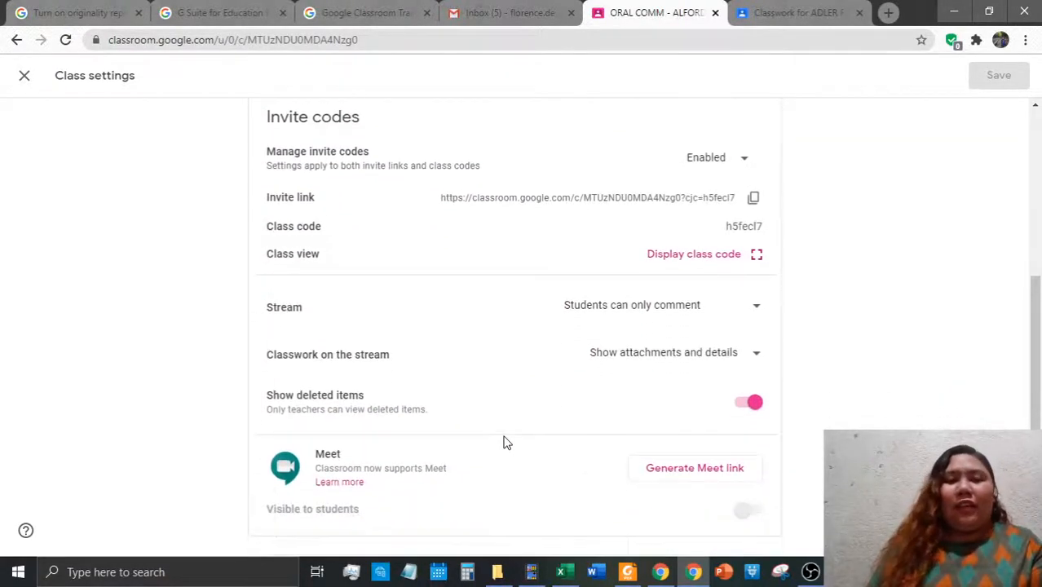
left_click(741, 169)
left_click(745, 163)
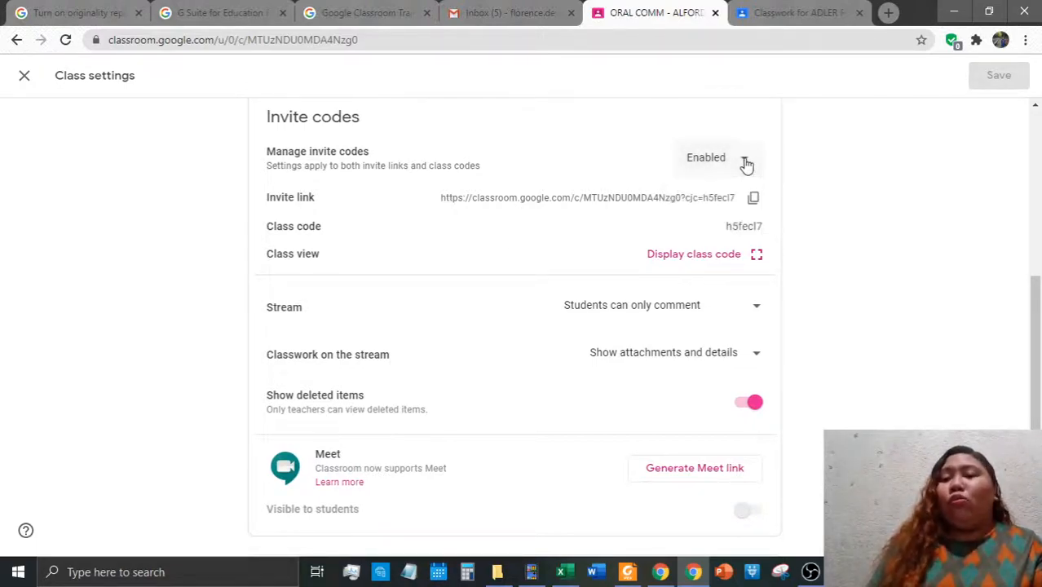
left_click(746, 163)
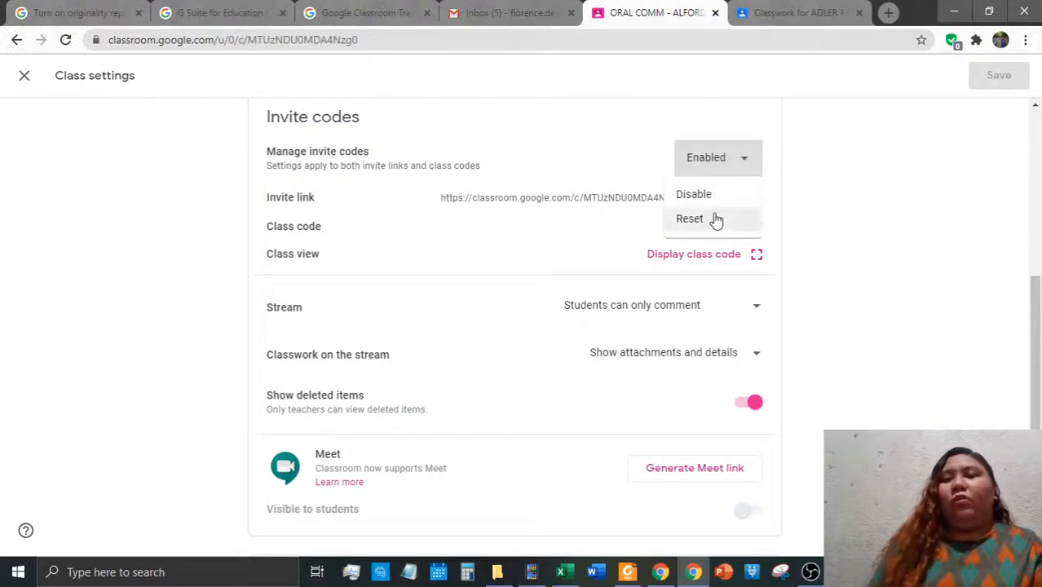
left_click(741, 163)
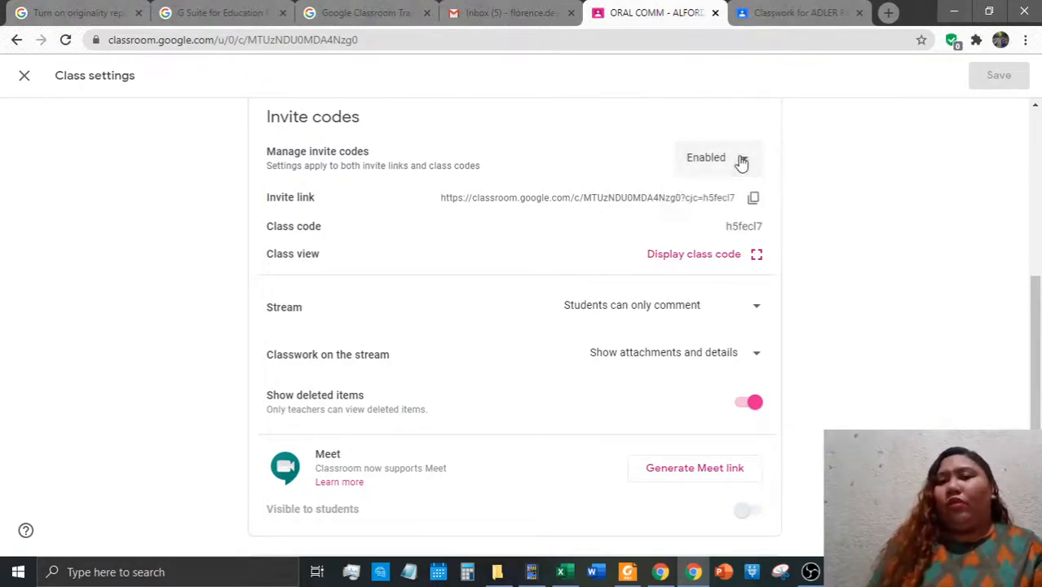
left_click(690, 265)
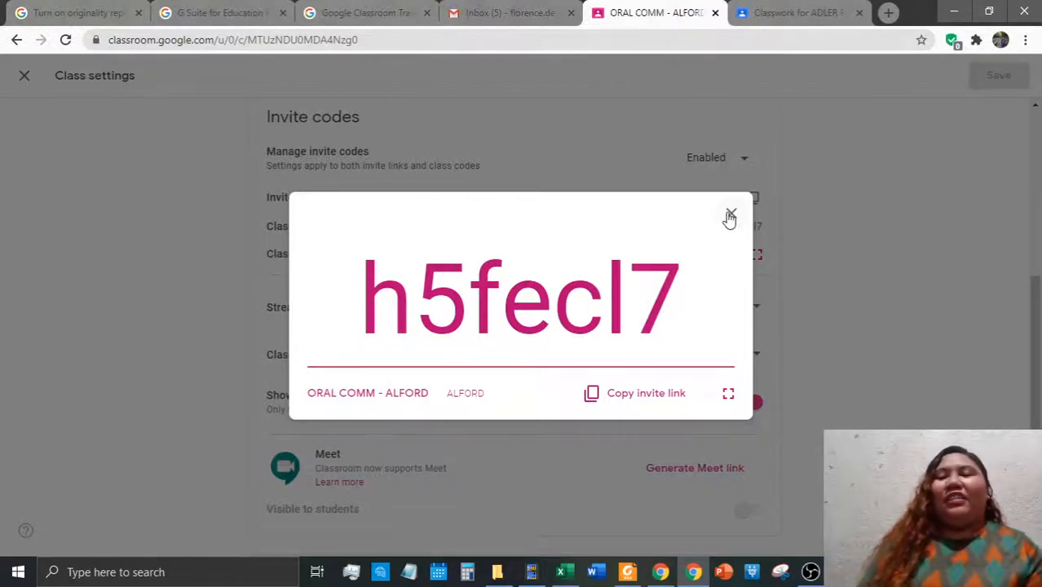
left_click(644, 396)
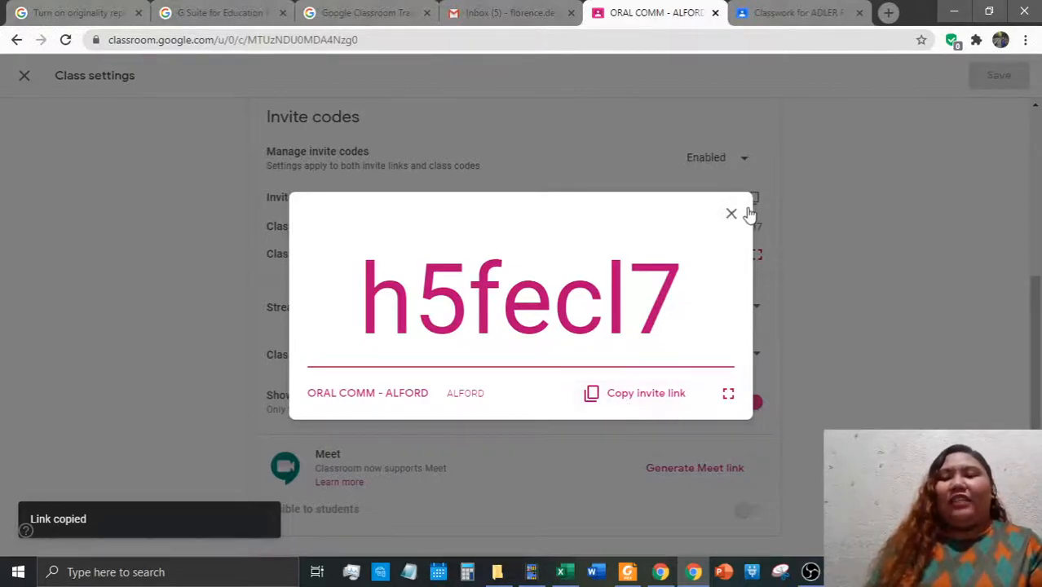
left_click(730, 394)
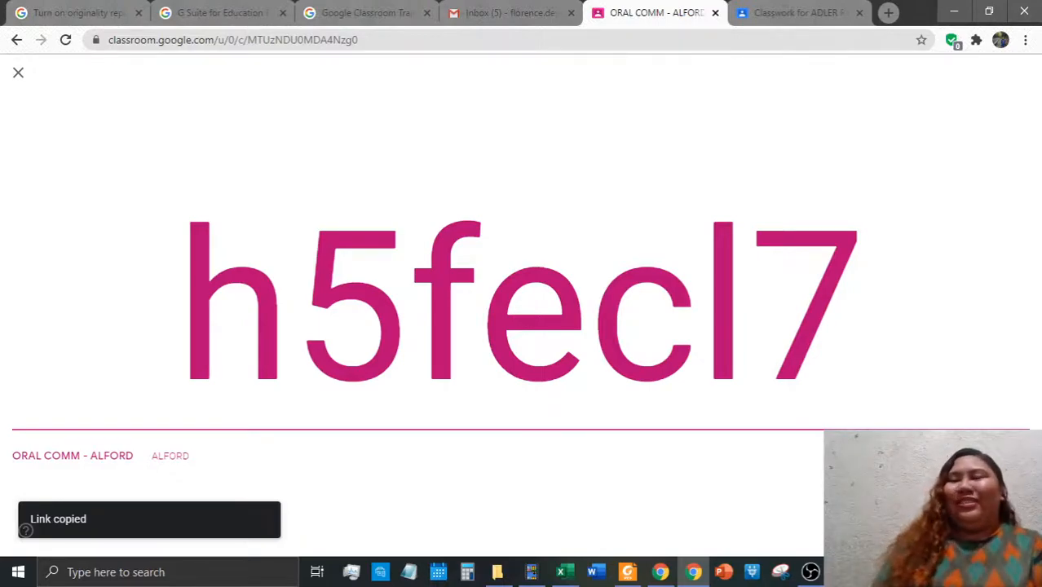
key("Escape")
left_click(728, 214)
scroll(825, 365, "down", 2)
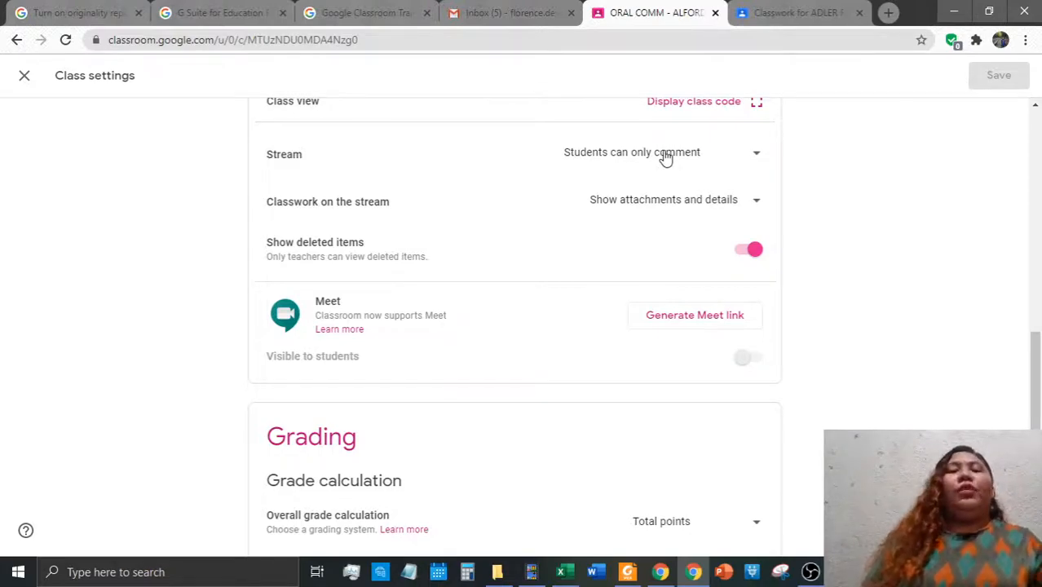
left_click(674, 162)
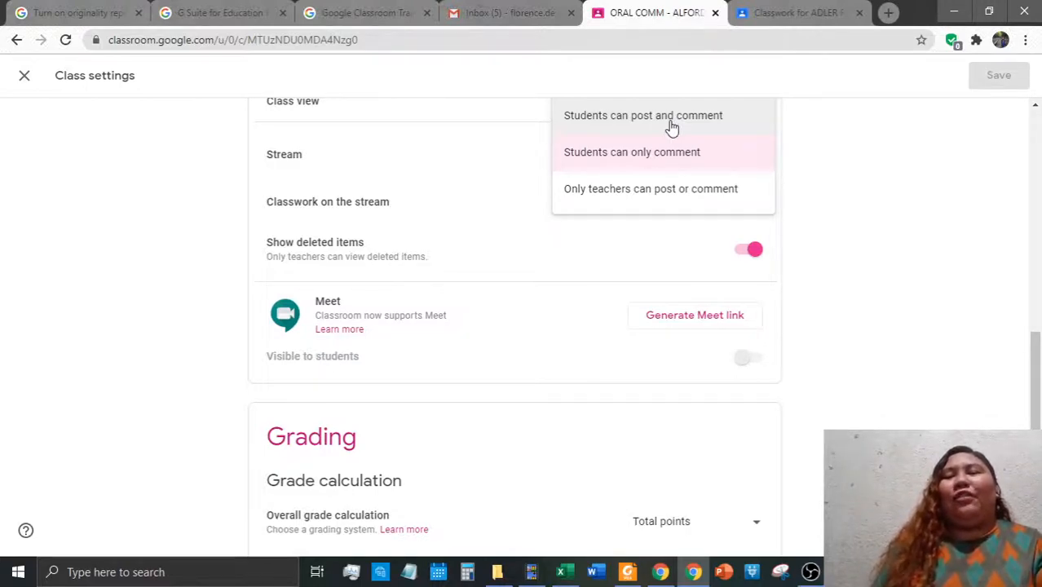
left_click(877, 170)
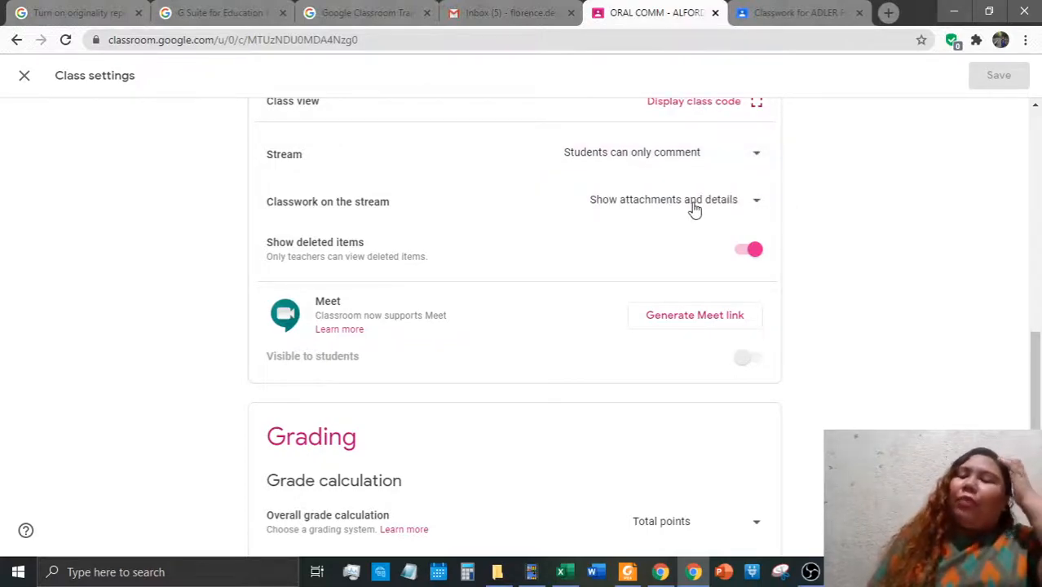
left_click(682, 155)
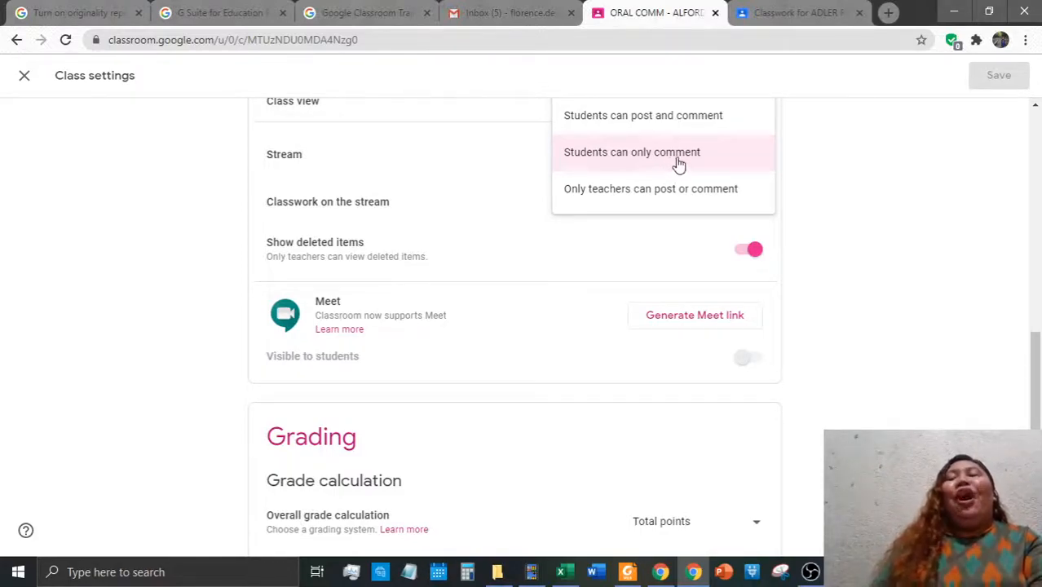
left_click(917, 205)
Set Classwork on the stream to Show condensed notifications and save the settings
scroll(791, 196, "down", 1)
scroll(695, 204, "up", 1)
left_click(695, 204)
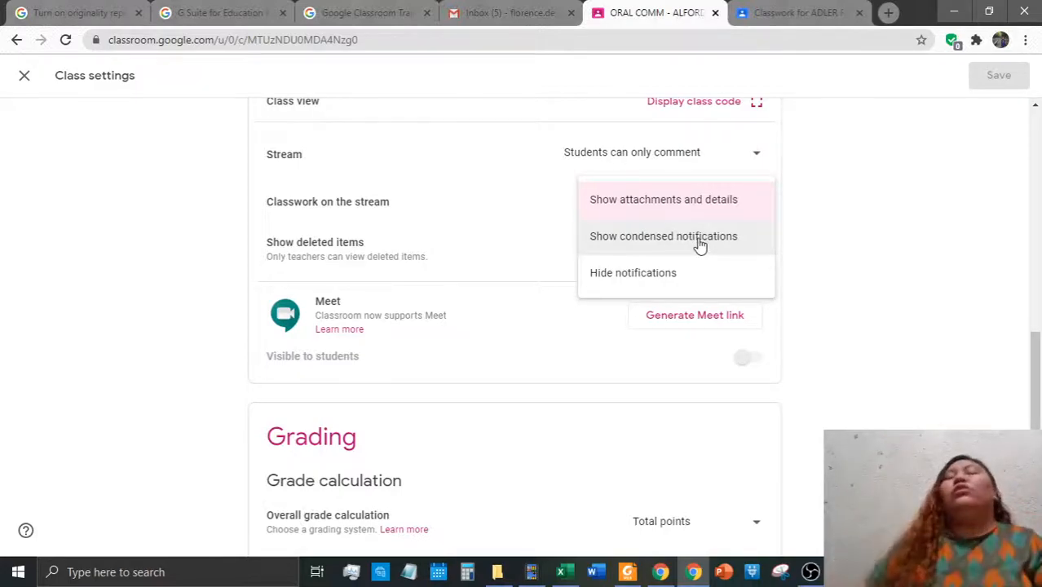
left_click(698, 243)
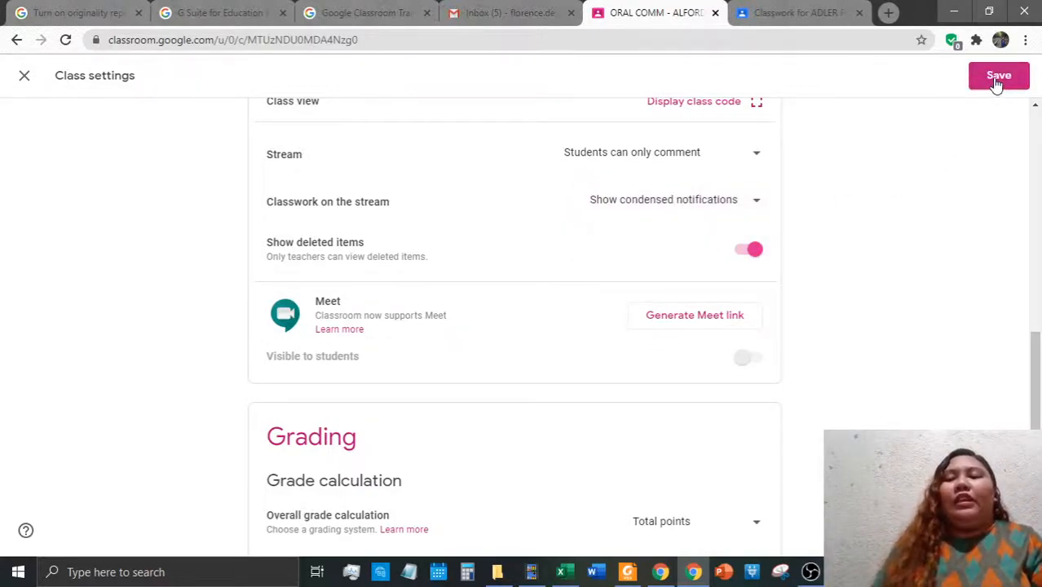
left_click(995, 81)
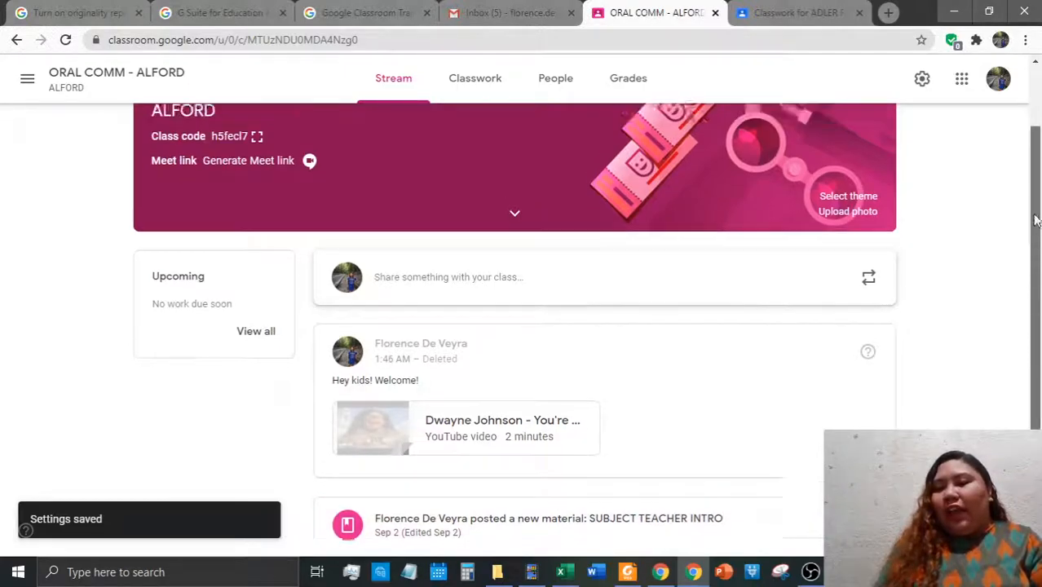
left_click(713, 525)
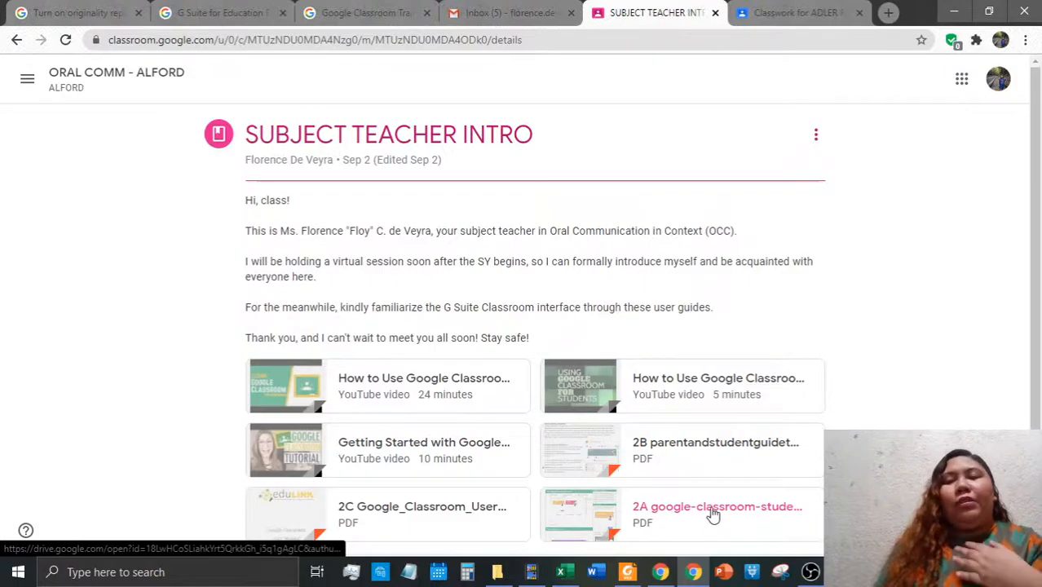
Set Classwork on the stream back to Show attachments and details and save it
scroll(363, 365, "down", 2)
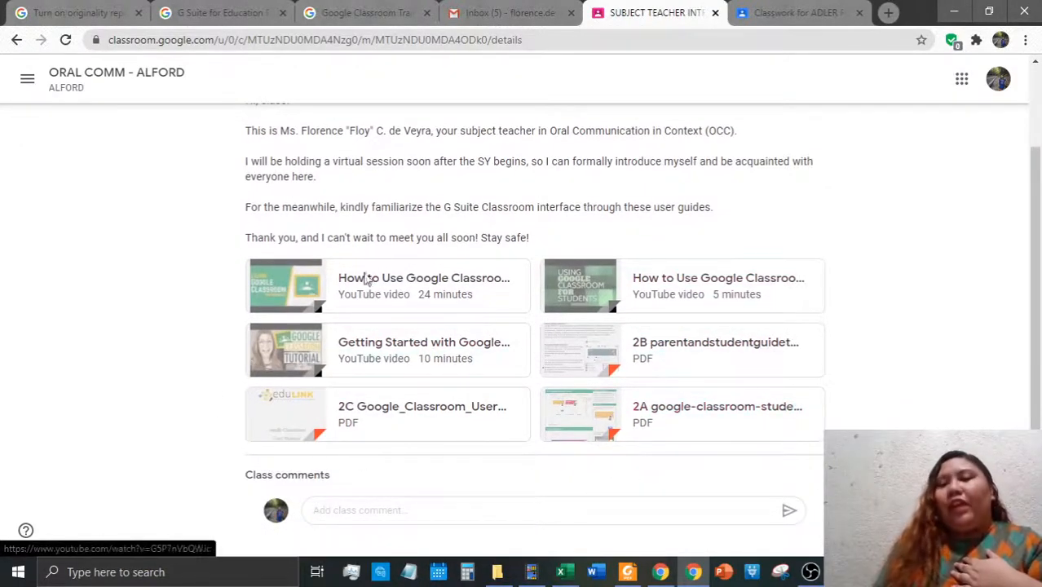
scroll(410, 292, "up", 2)
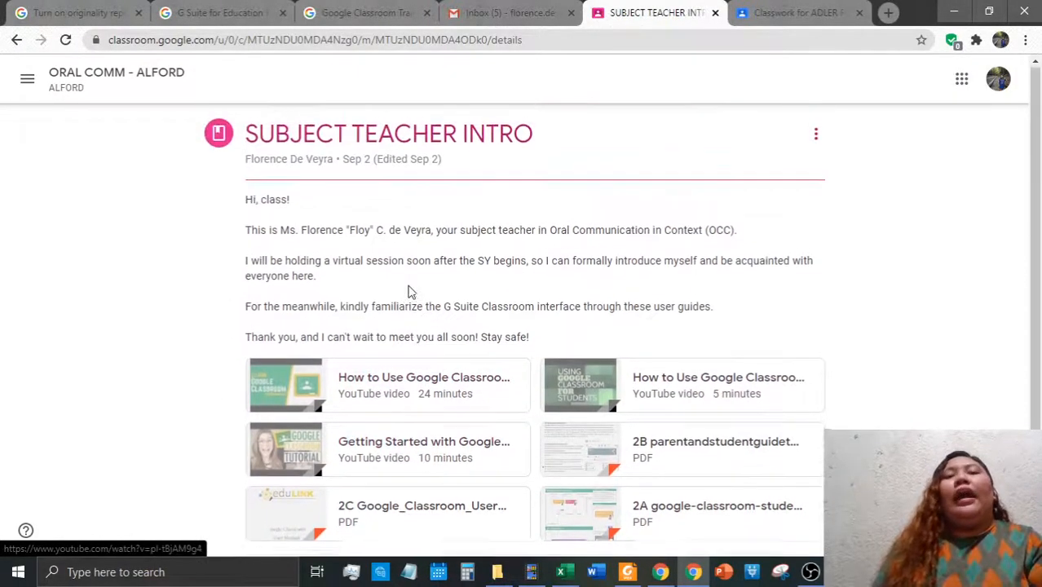
left_click(93, 79)
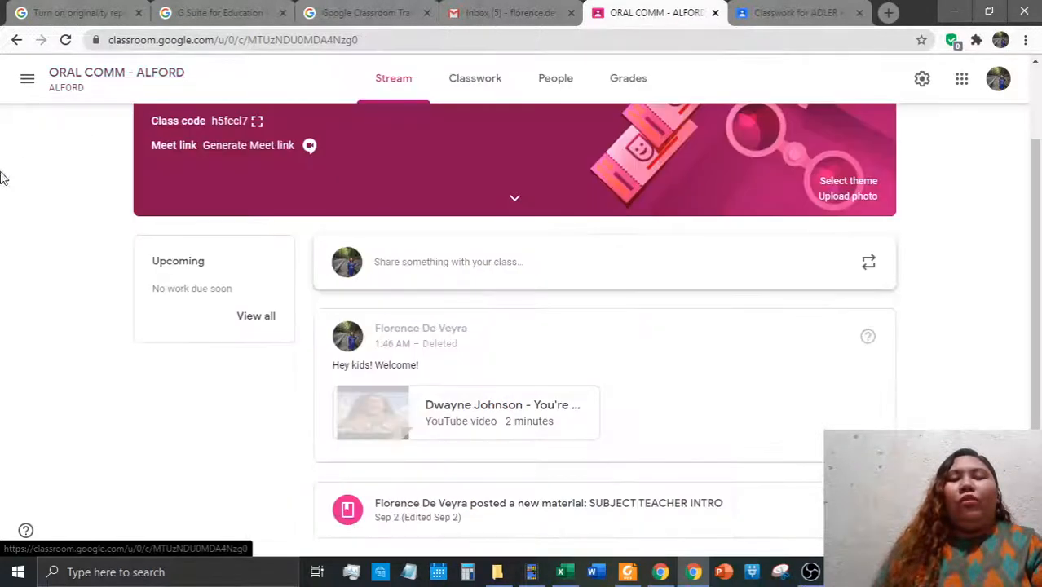
left_click(923, 80)
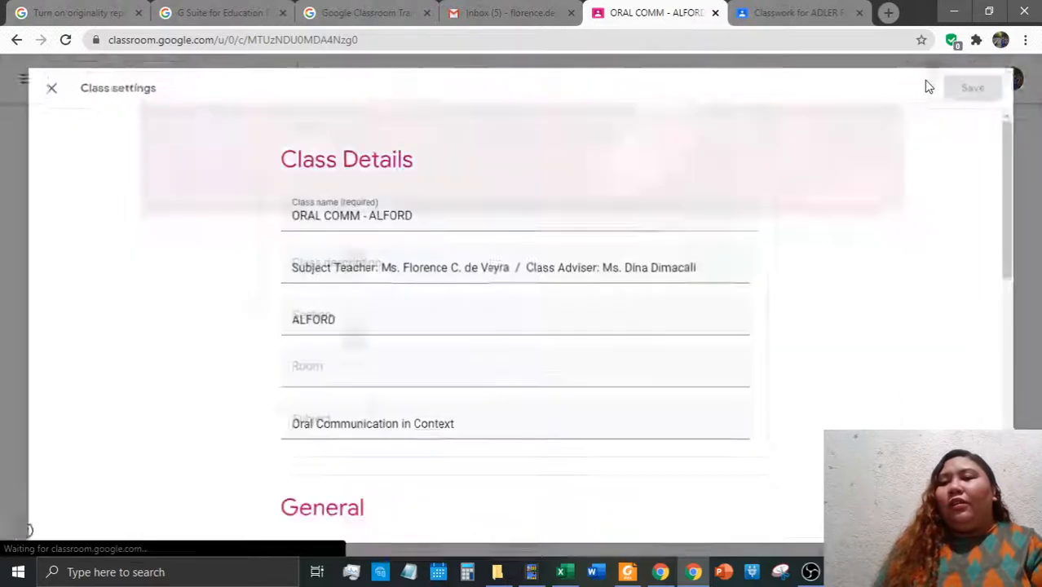
scroll(819, 347, "down", 8)
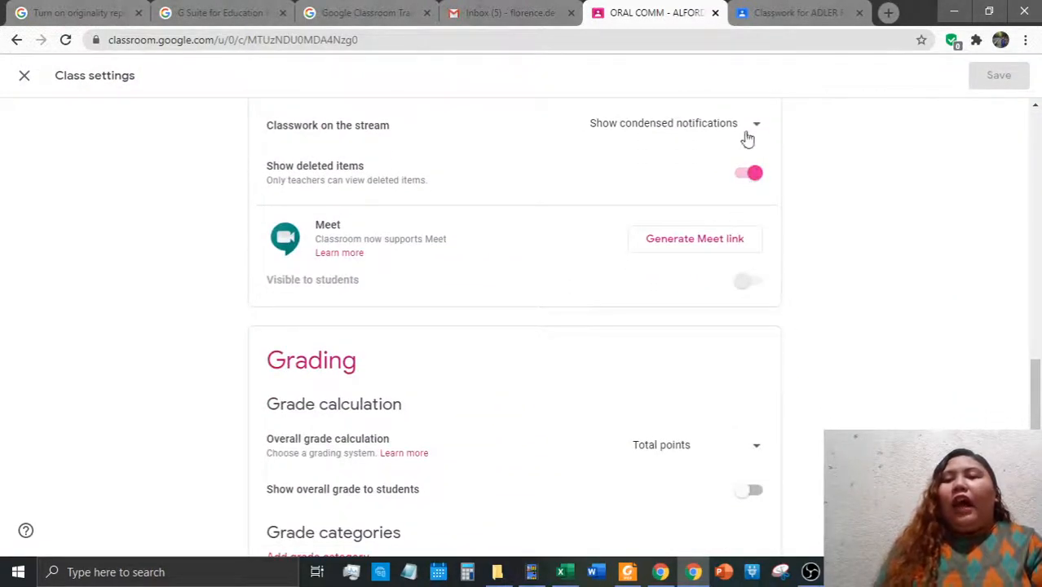
scroll(766, 269, "up", 2)
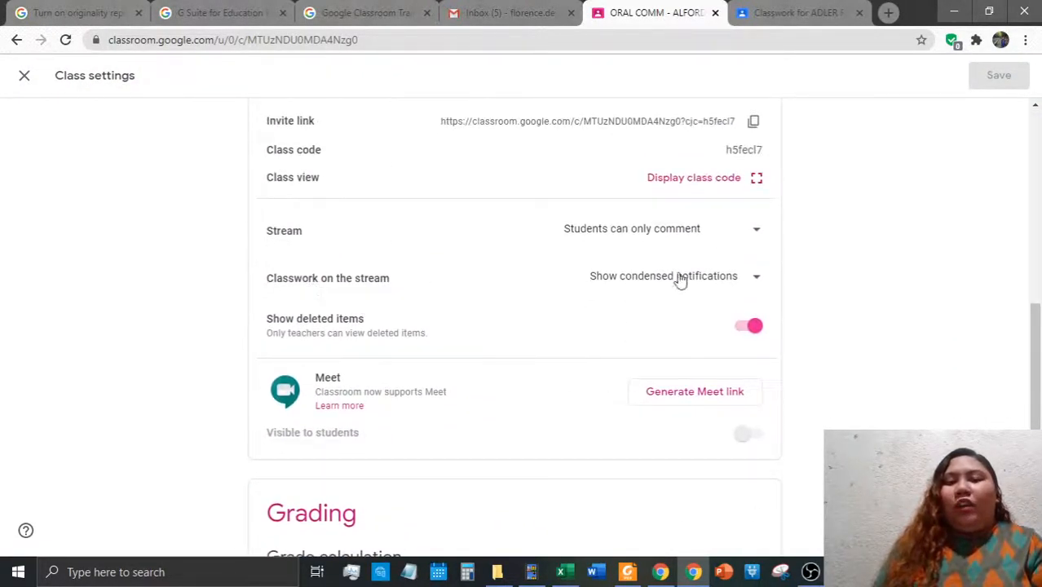
left_click(710, 276)
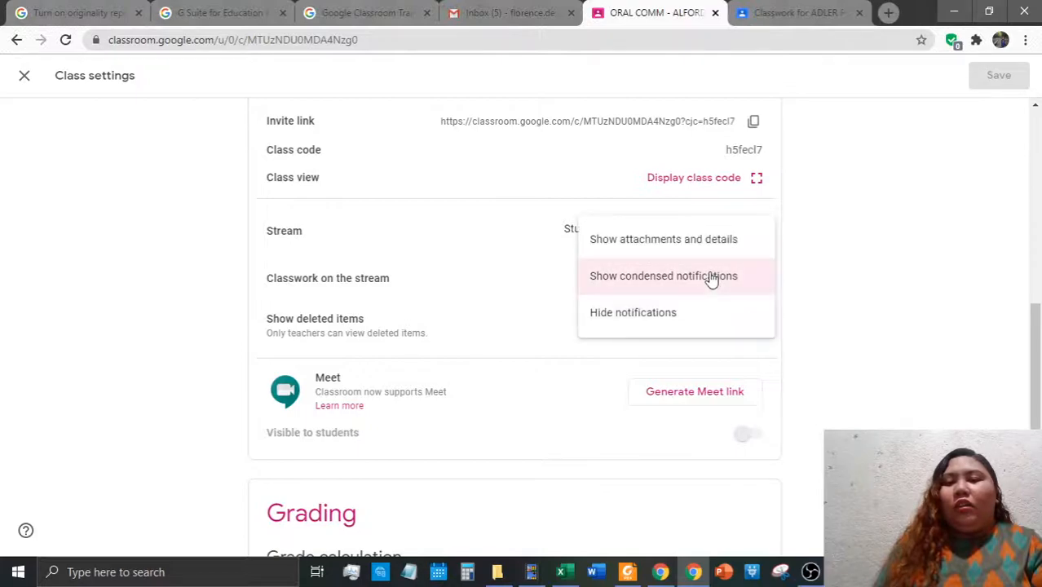
left_click(662, 240)
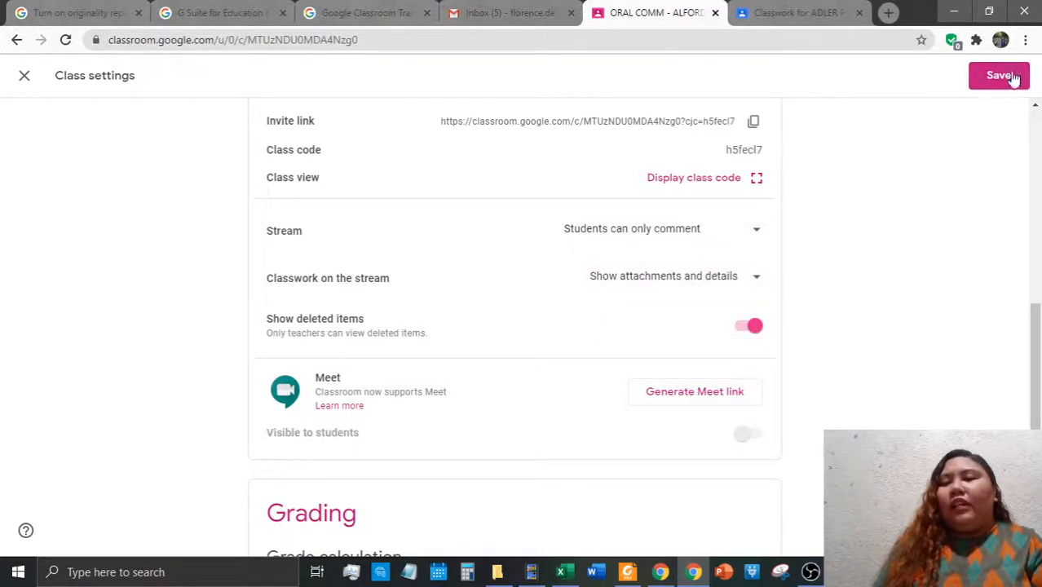
left_click(1012, 76)
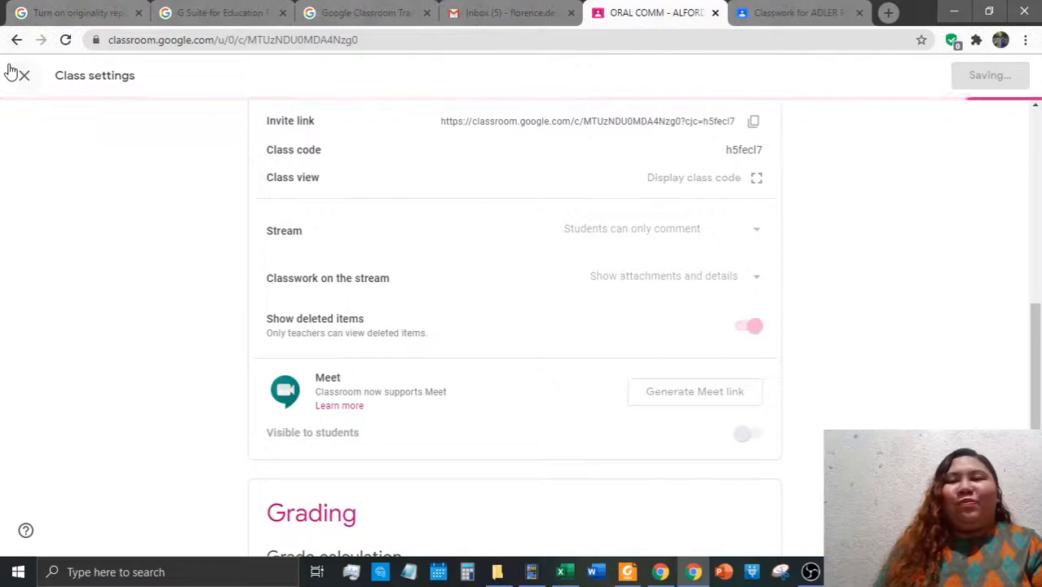
left_click(32, 79)
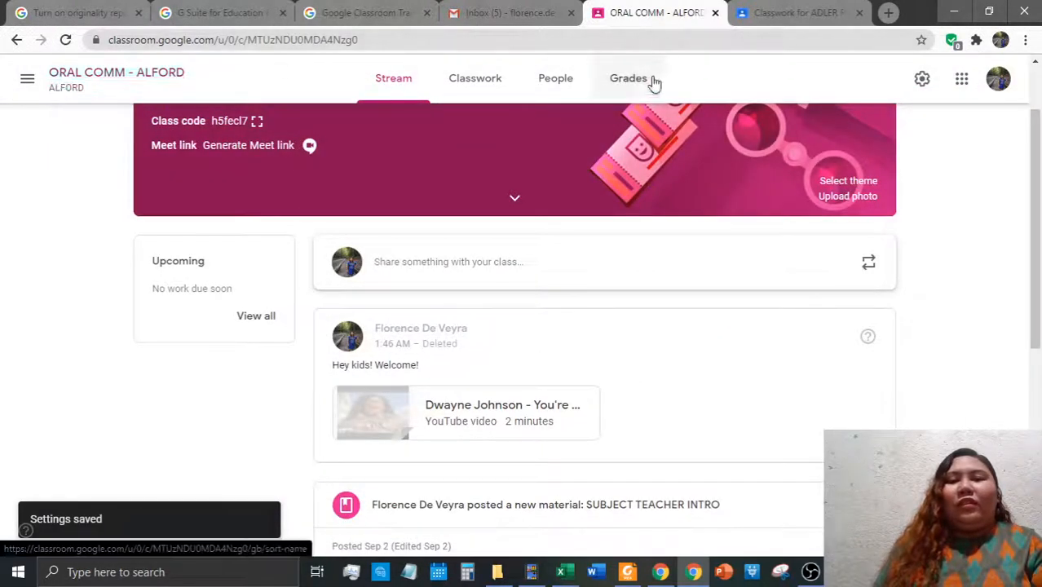
scroll(790, 294, "down", 5)
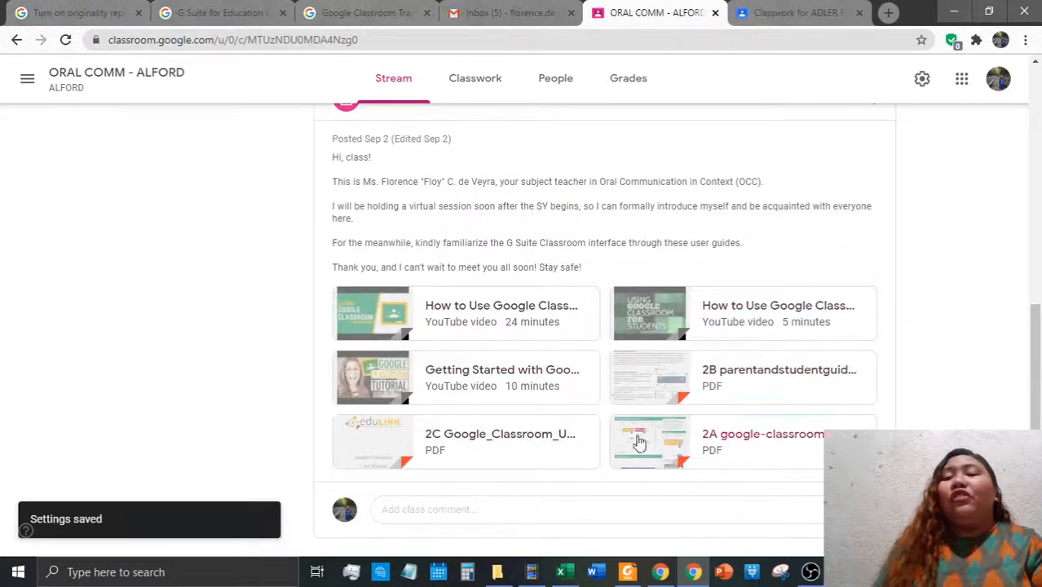
scroll(665, 406, "up", 3)
scroll(663, 384, "down", 3)
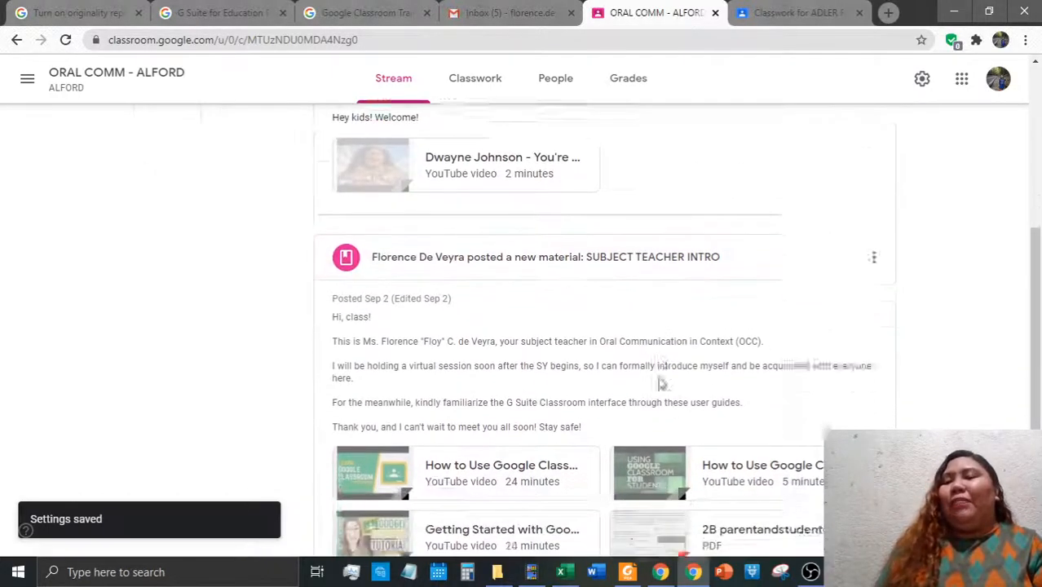
left_click(921, 79)
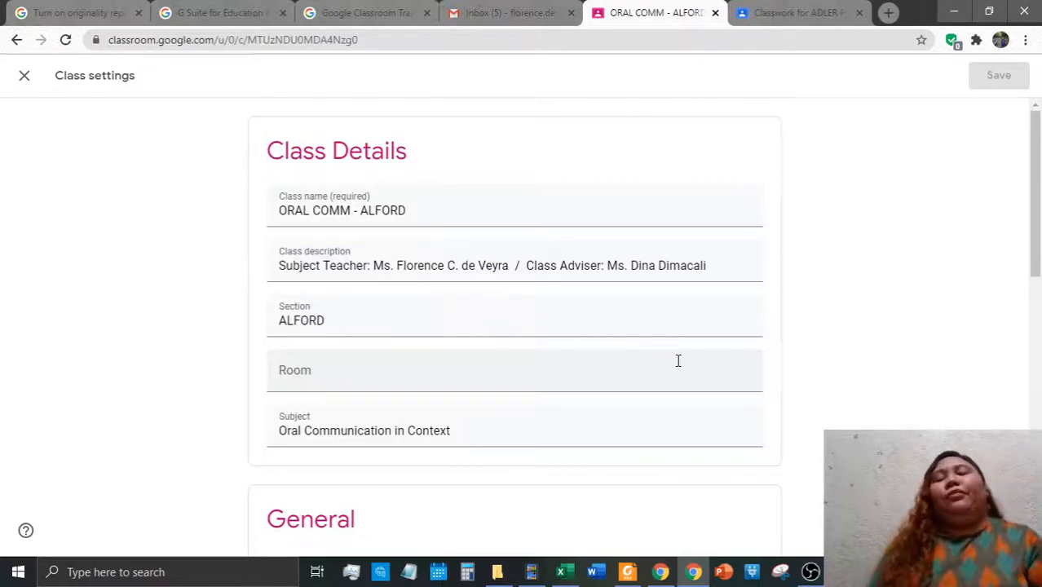
scroll(678, 360, "down", 6)
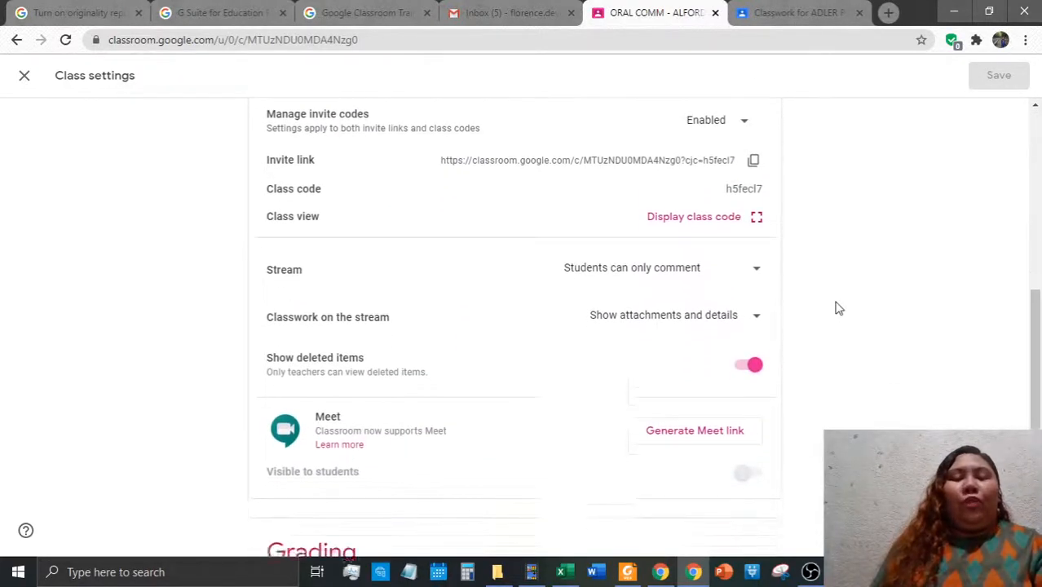
scroll(838, 307, "down", 3)
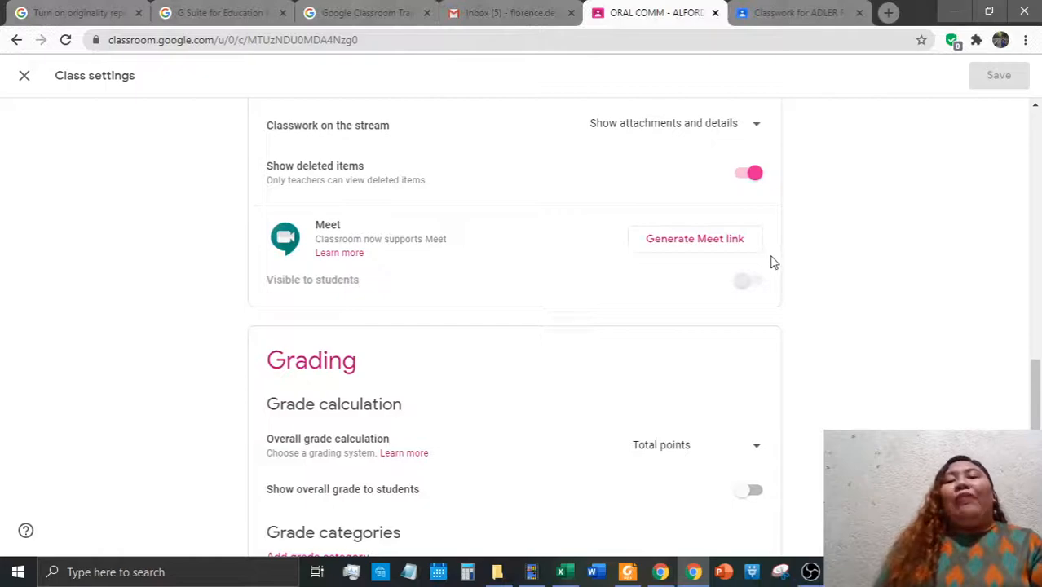
Keep Total points as the overall grade calculation and turn on Show overall grade to students
scroll(807, 318, "down", 1)
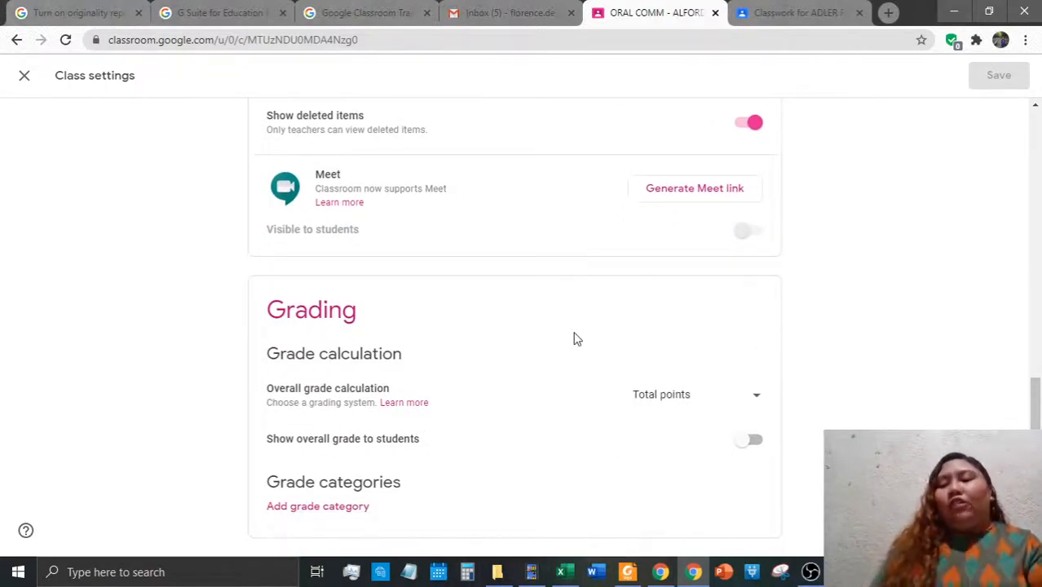
left_click(676, 394)
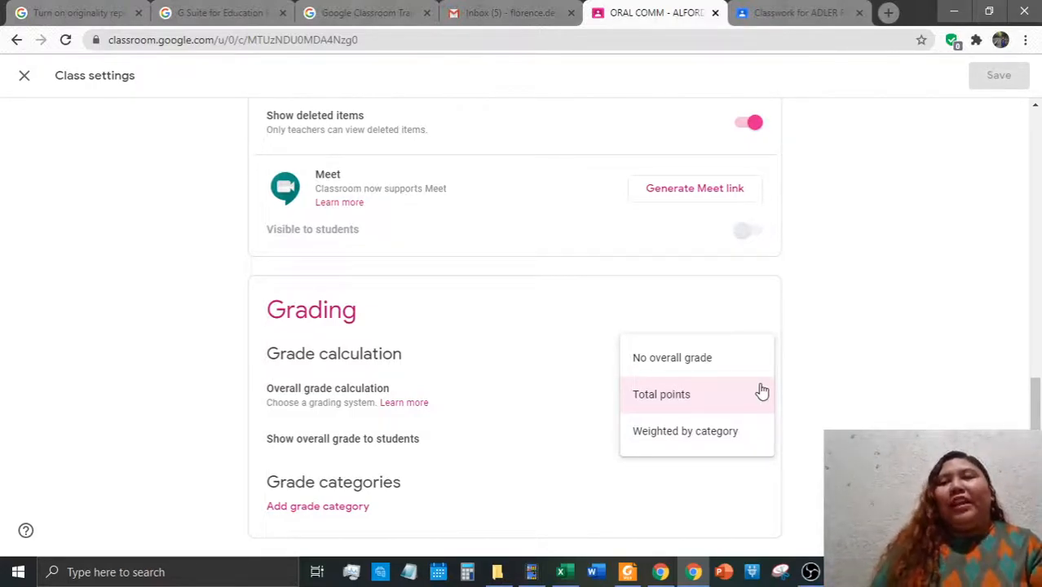
left_click(932, 341)
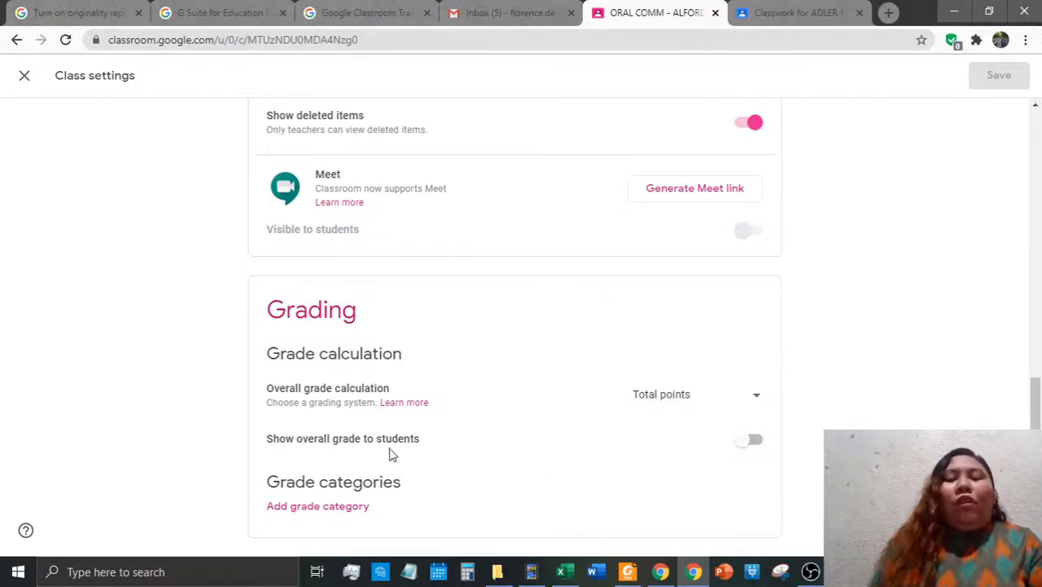
left_click(759, 448)
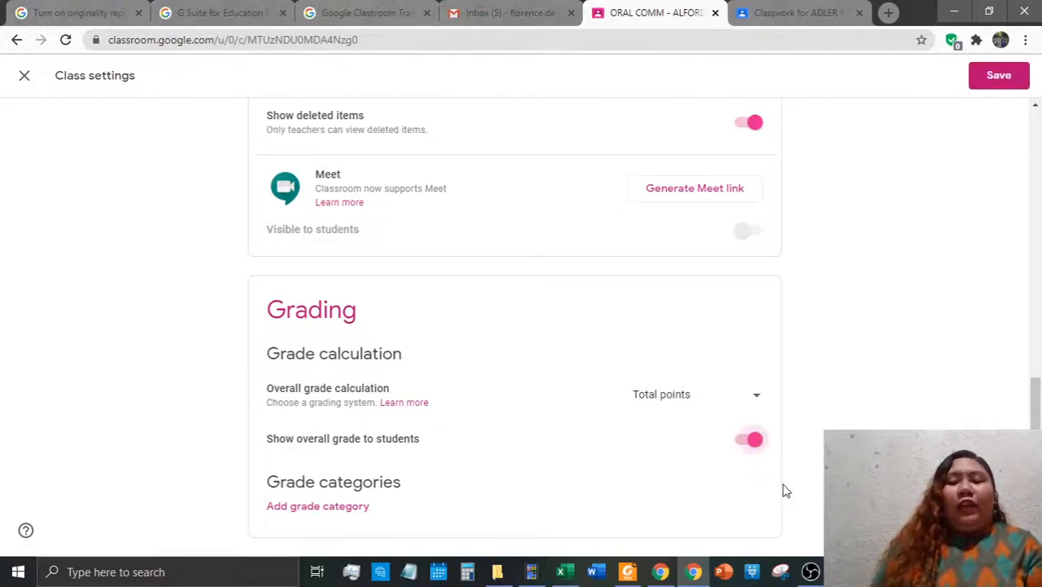
Turn off Show overall grade to students, then add and delete a Quizzes grade category
left_click(748, 443)
left_click(310, 507)
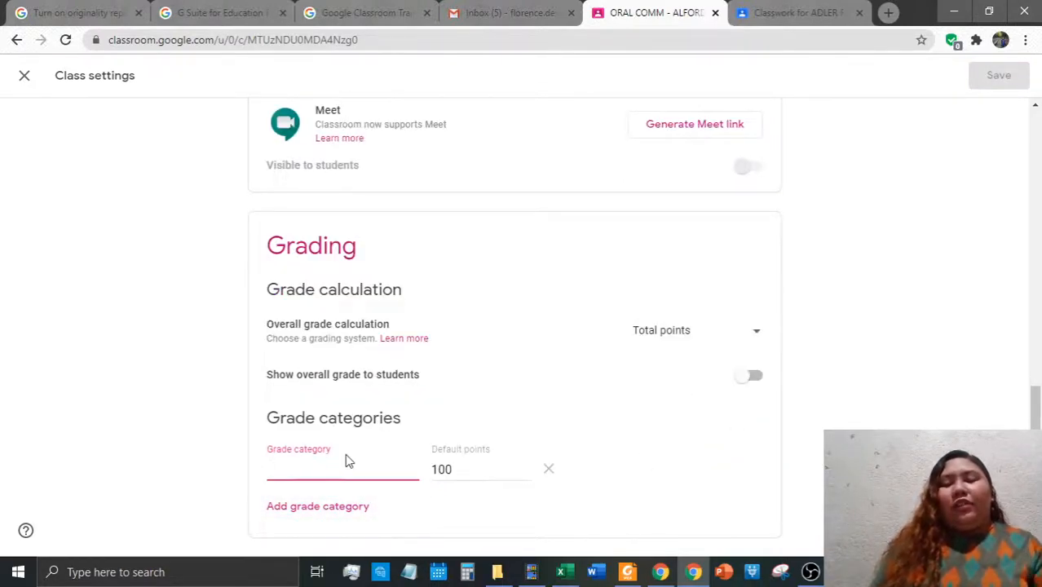
type("v\\")
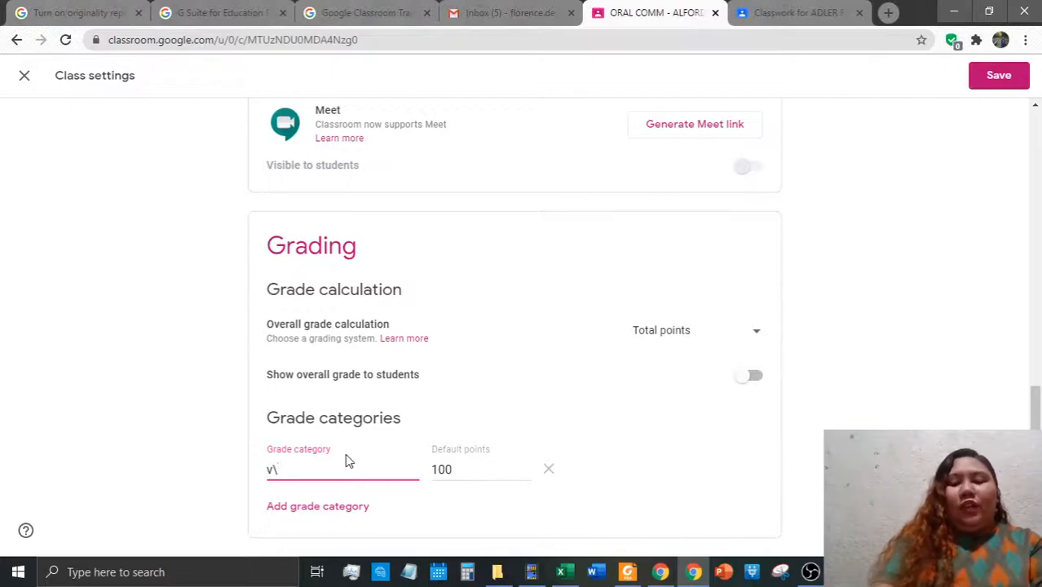
key("BackSpace")
type("LAS")
key("BackSpace")
key("BackSpace")
key("BackSpace")
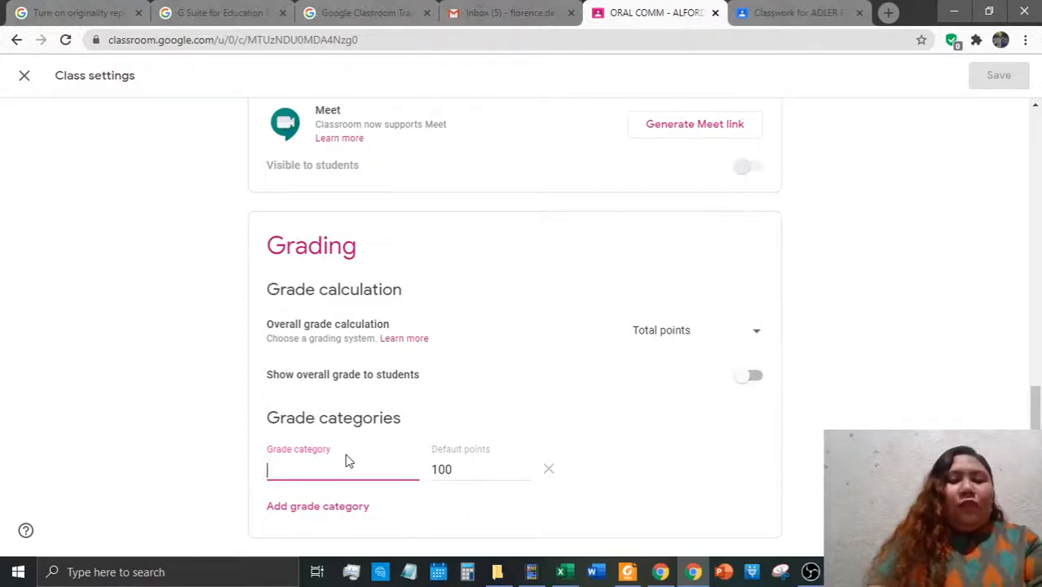
type("Quizzes")
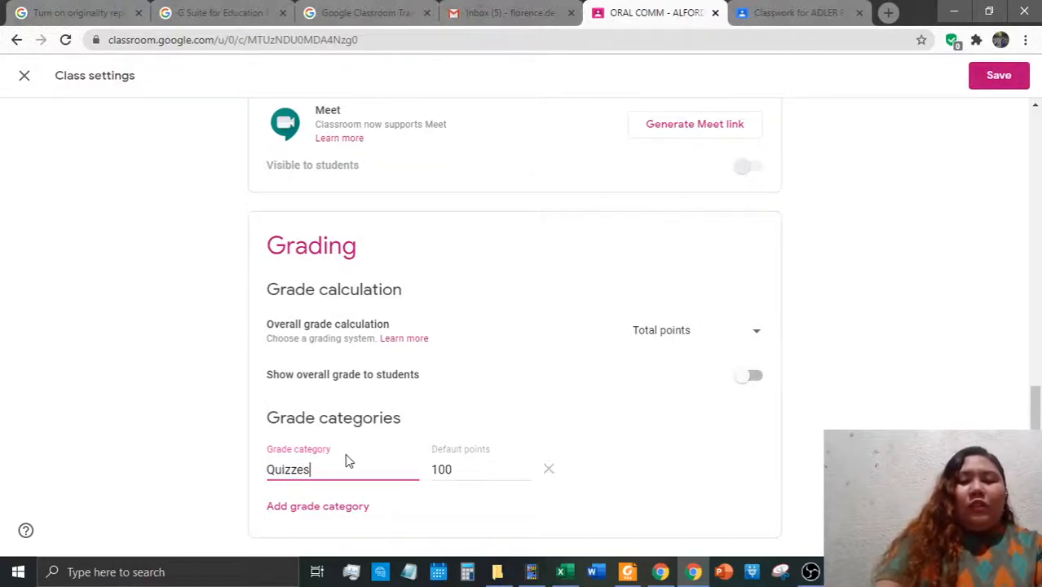
key("Tab")
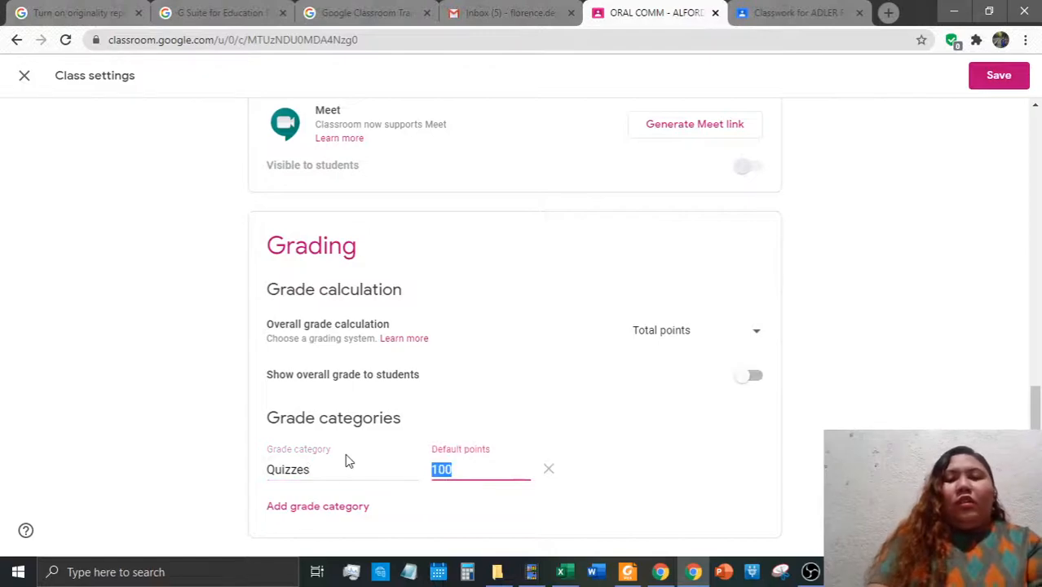
type("sj")
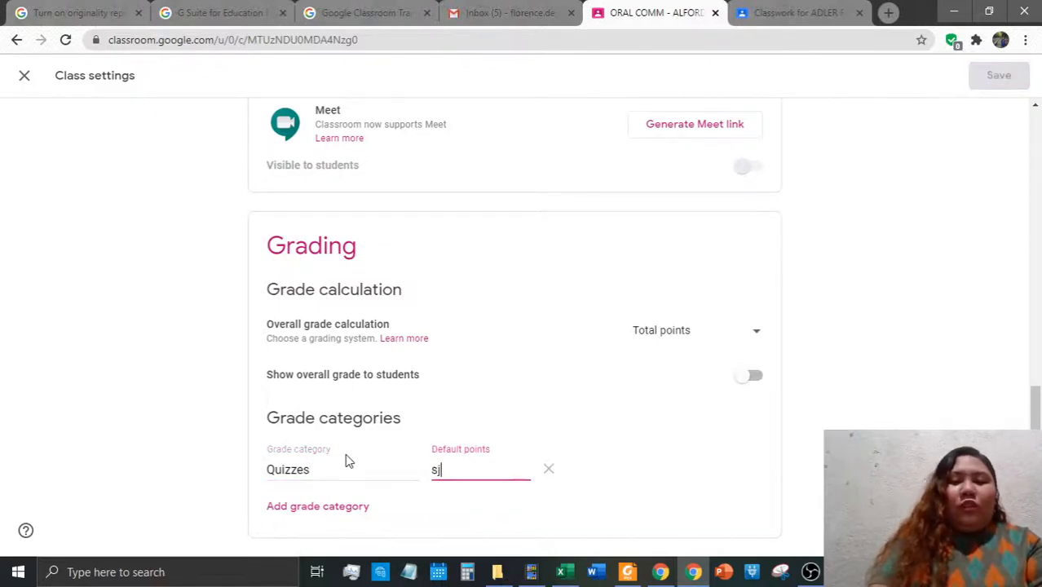
left_click(549, 473)
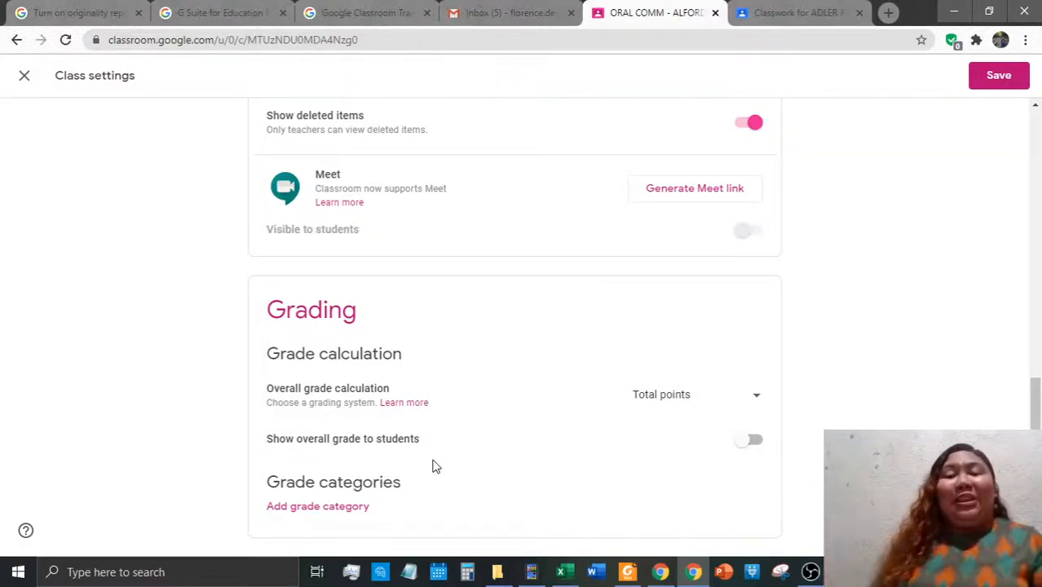
Save the class settings with Total points and no grade categories
scroll(780, 326, "up", 1)
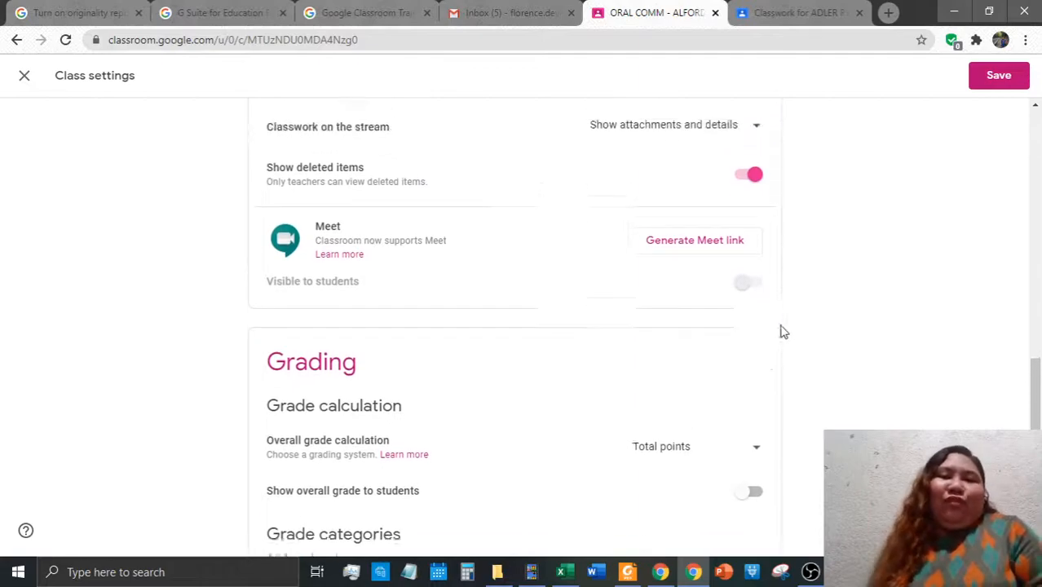
scroll(772, 333, "up", 2)
scroll(865, 344, "up", 6)
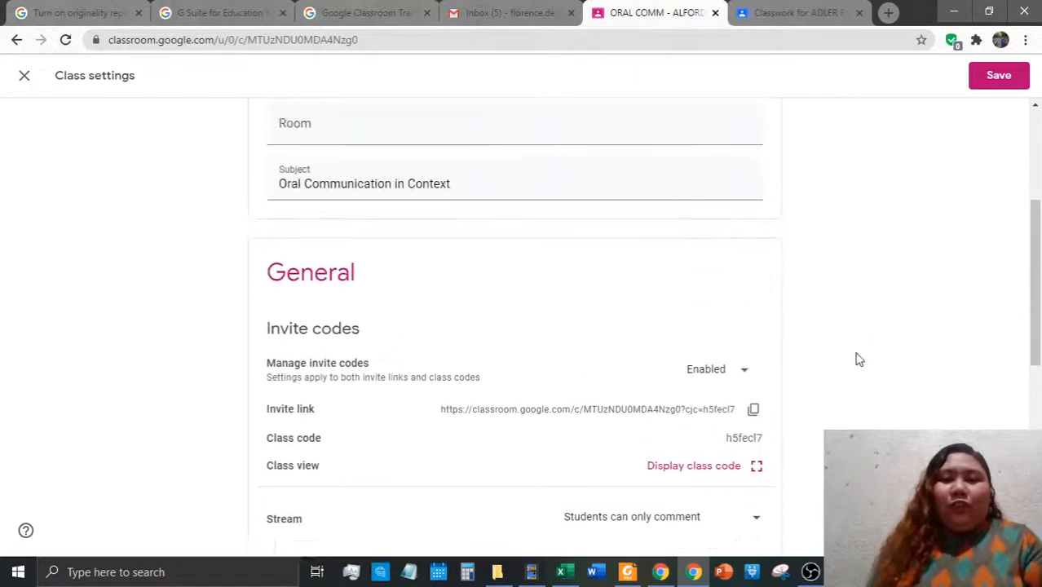
left_click(1000, 82)
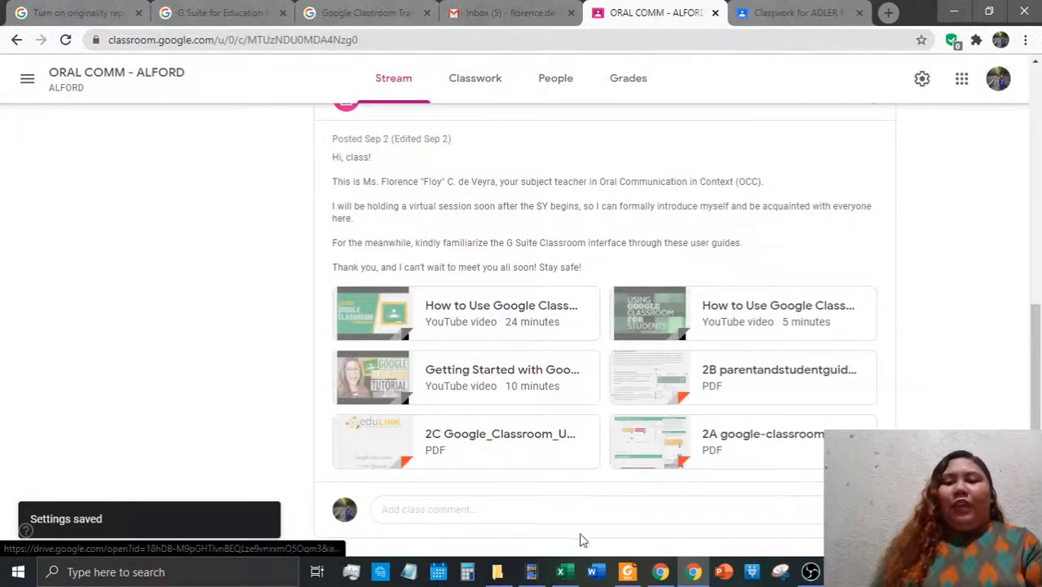
Advance the Foxit Reader orientation slides to the People Tab slide, then return to Chrome
left_click(632, 572)
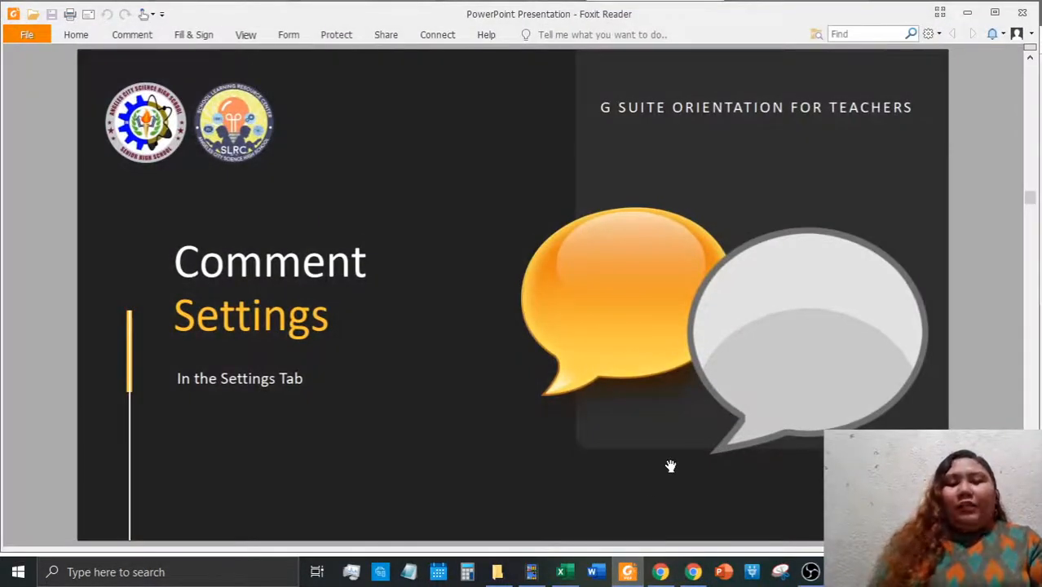
scroll(670, 467, "down", 1)
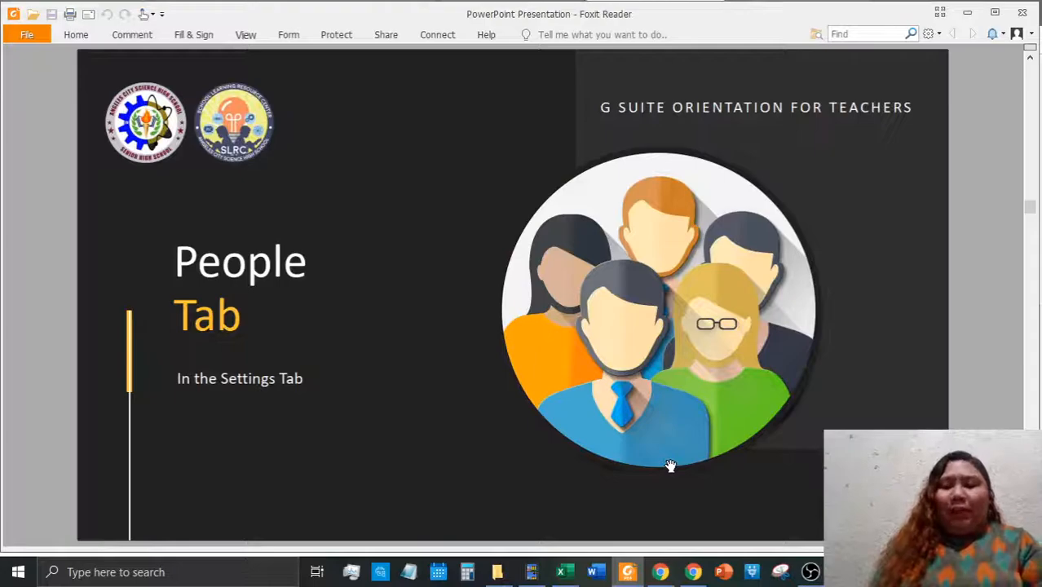
mouse_move(697, 572)
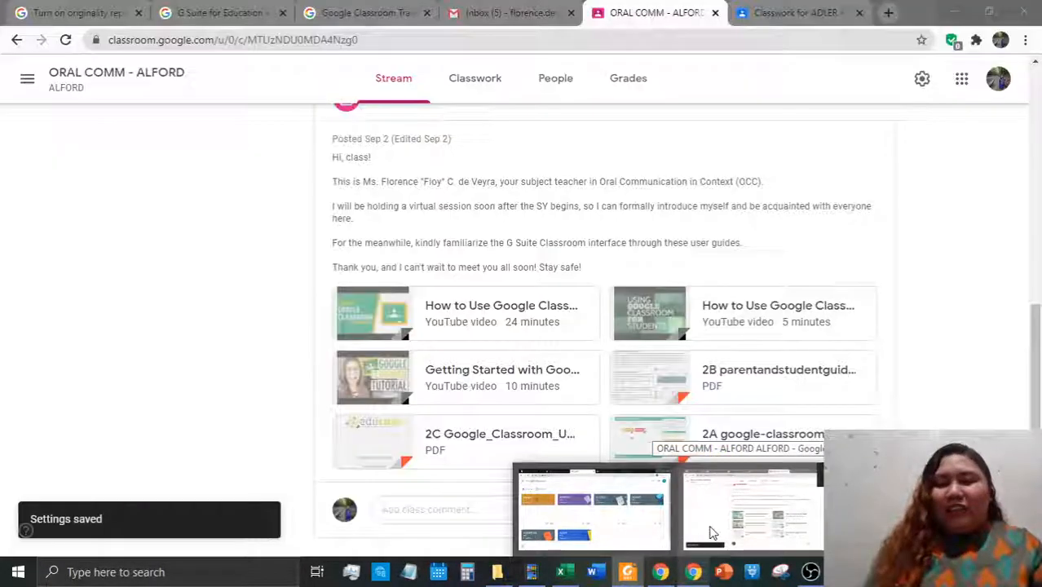
left_click(711, 540)
Review the ORAL COMM - ALFORD People roster, then switch to SAMPLE CLASS FOR GEN CHEM
scroll(707, 481, "up", 5)
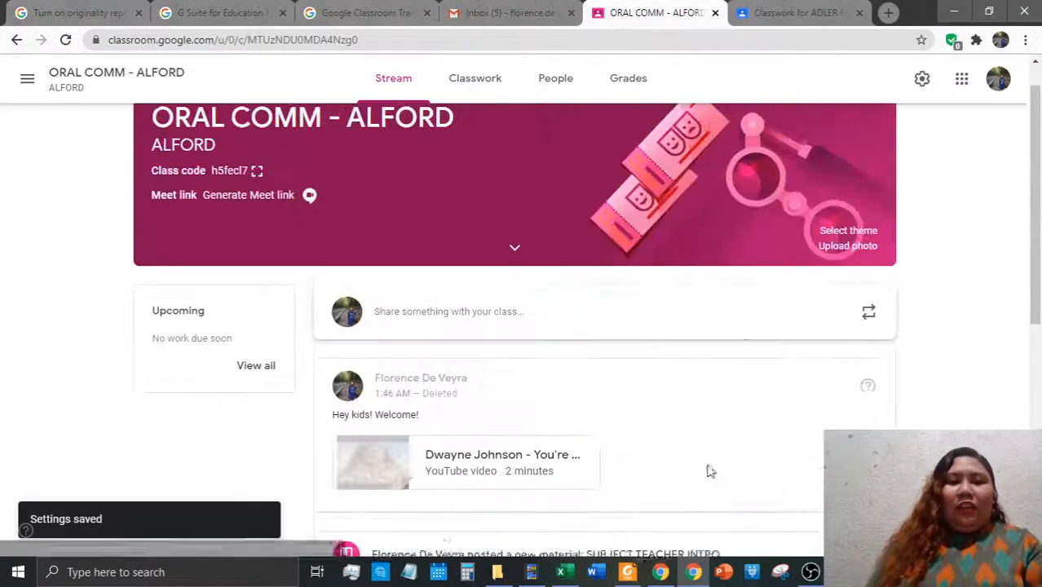
left_click(534, 75)
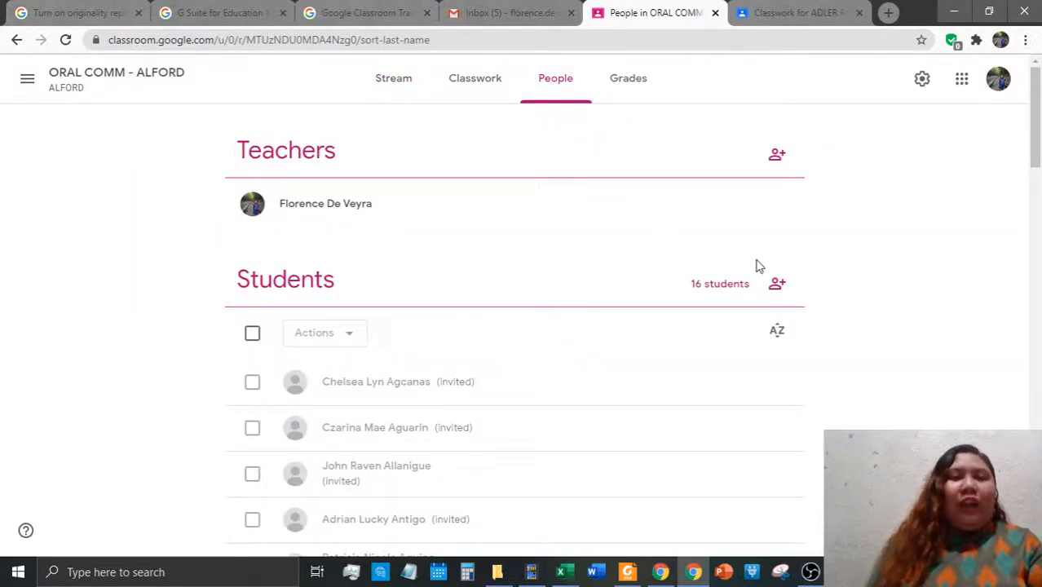
scroll(832, 267, "down", 9)
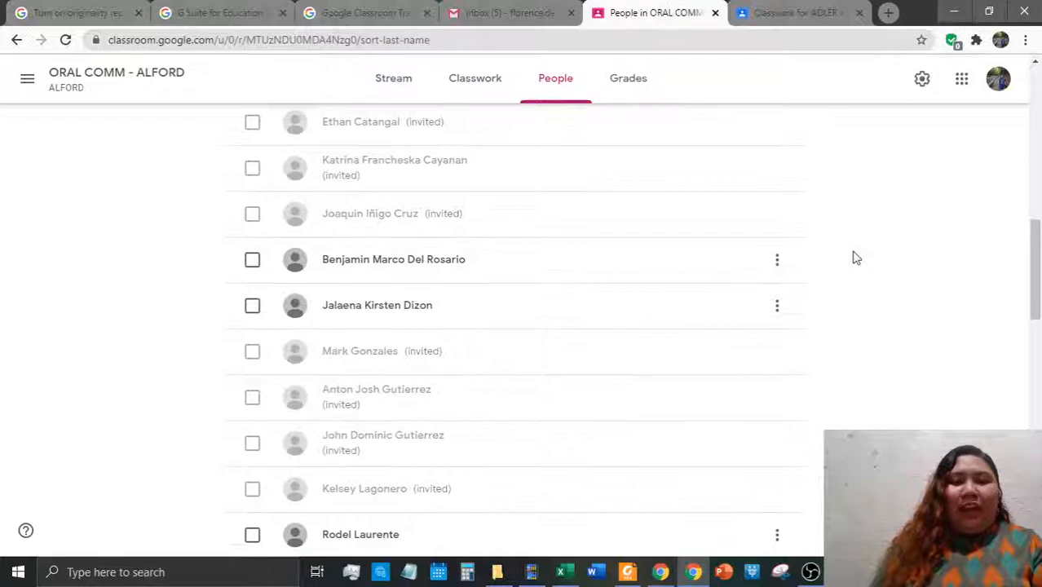
scroll(864, 257, "up", 9)
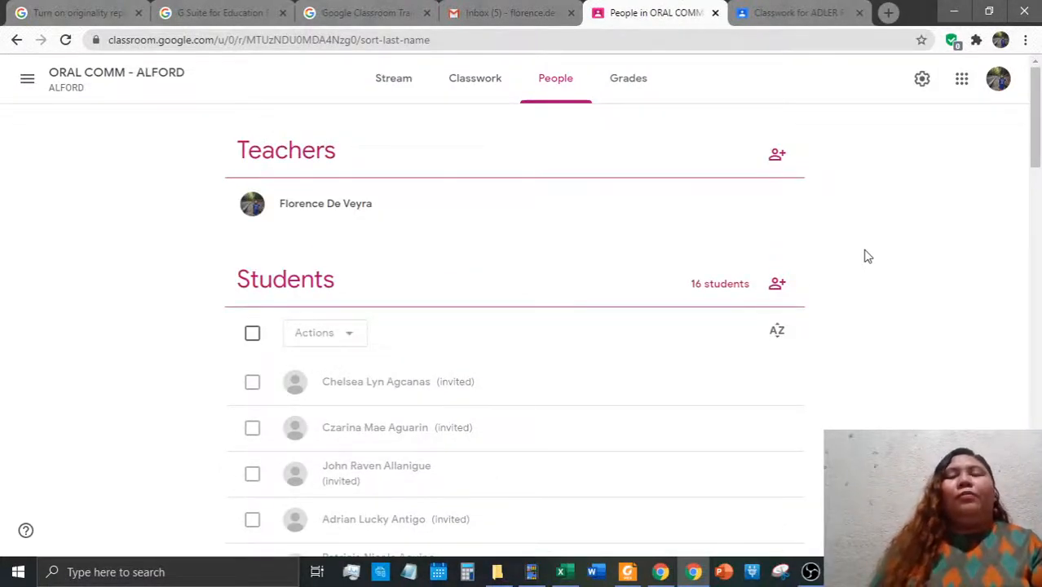
left_click(29, 81)
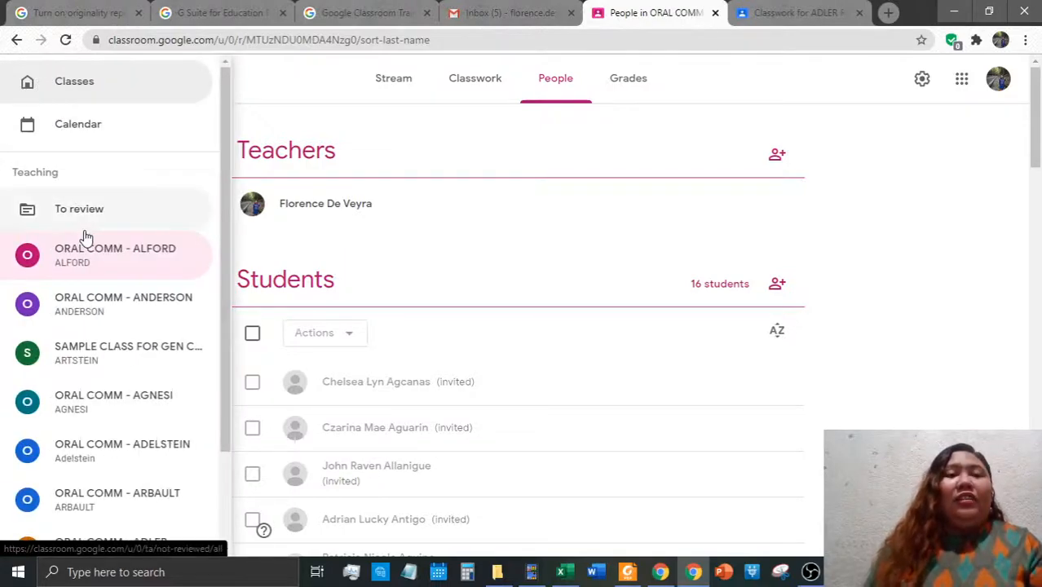
scroll(127, 318, "down", 1)
scroll(126, 318, "down", 2)
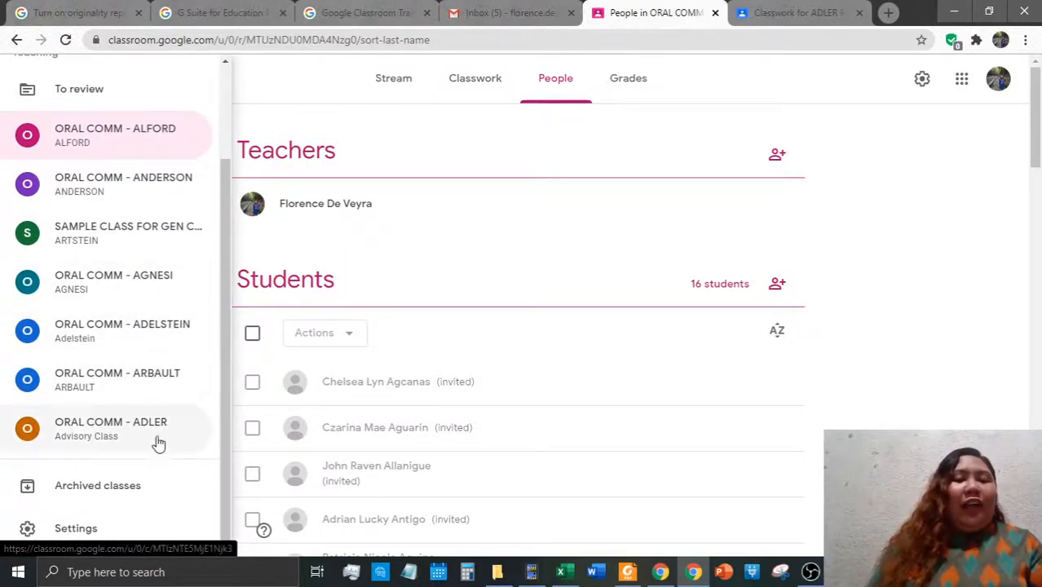
left_click(126, 234)
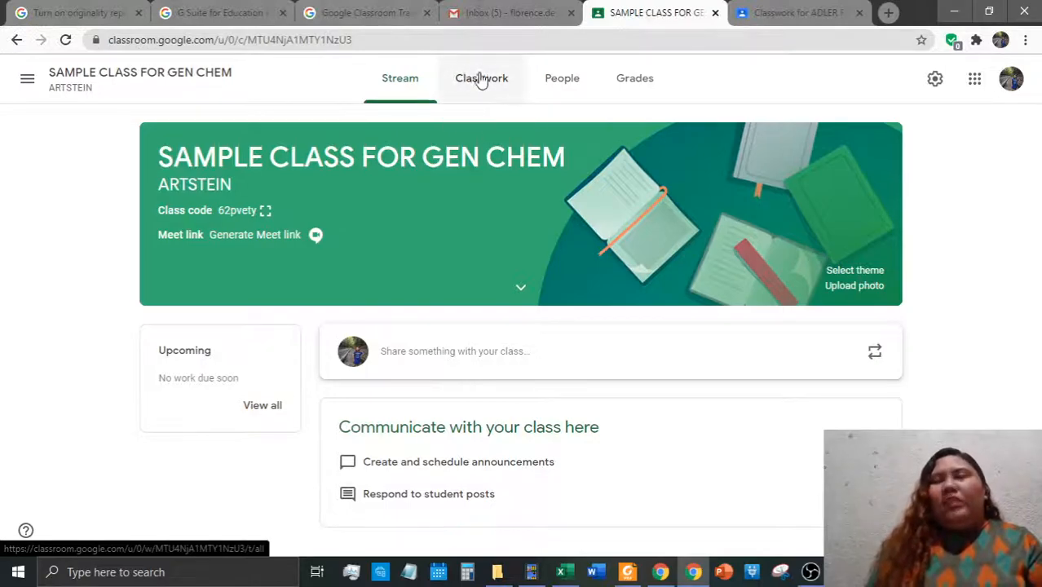
Open the SAMPLE CLASS FOR GEN CHEM People tab showing one teacher and no students
left_click(567, 82)
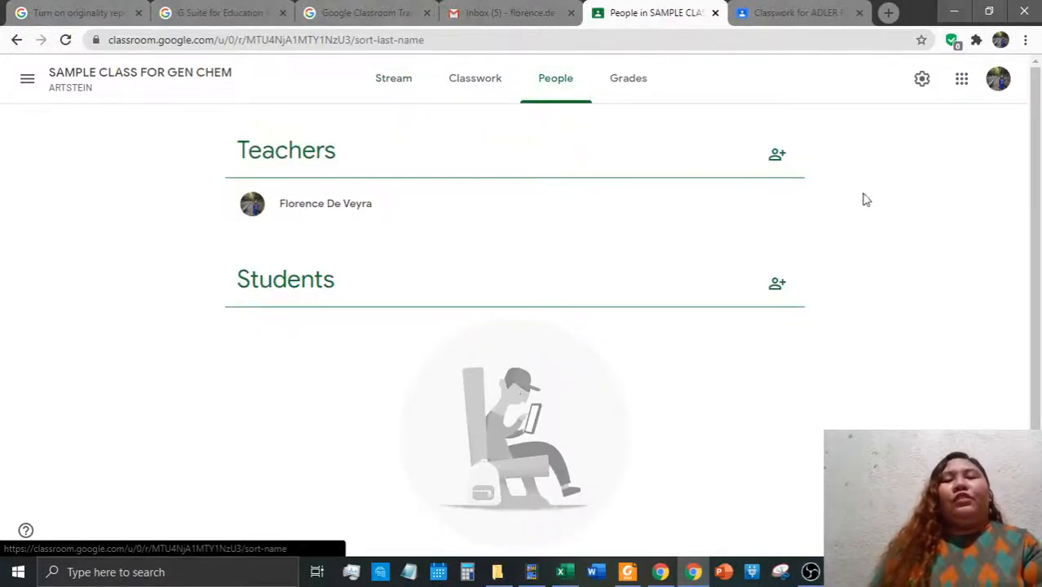
scroll(685, 309, "down", 1)
scroll(456, 204, "up", 1)
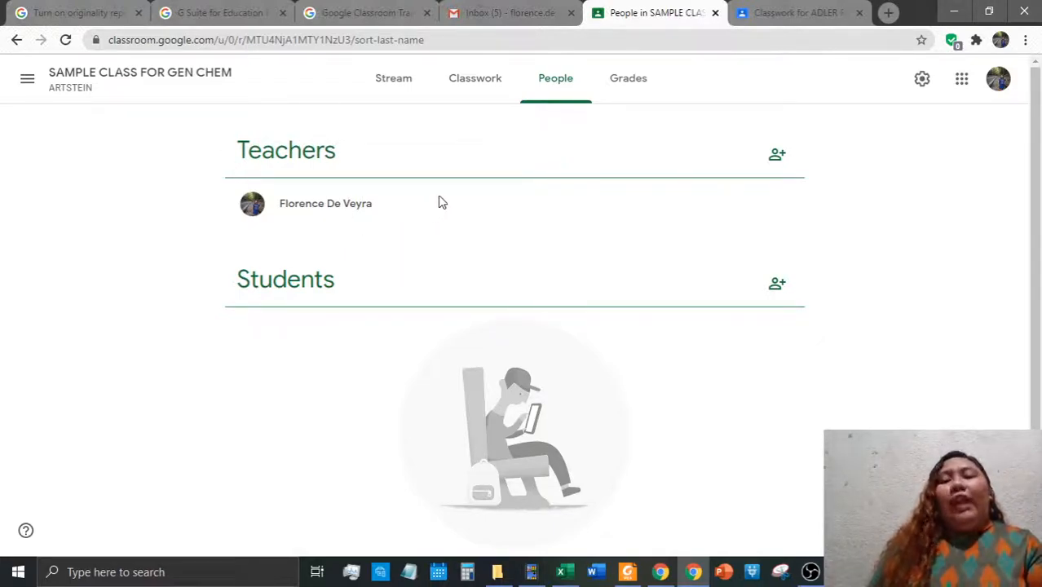
Invite a co-teacher by entering their school e-mail address and sending the invitation
left_click(776, 157)
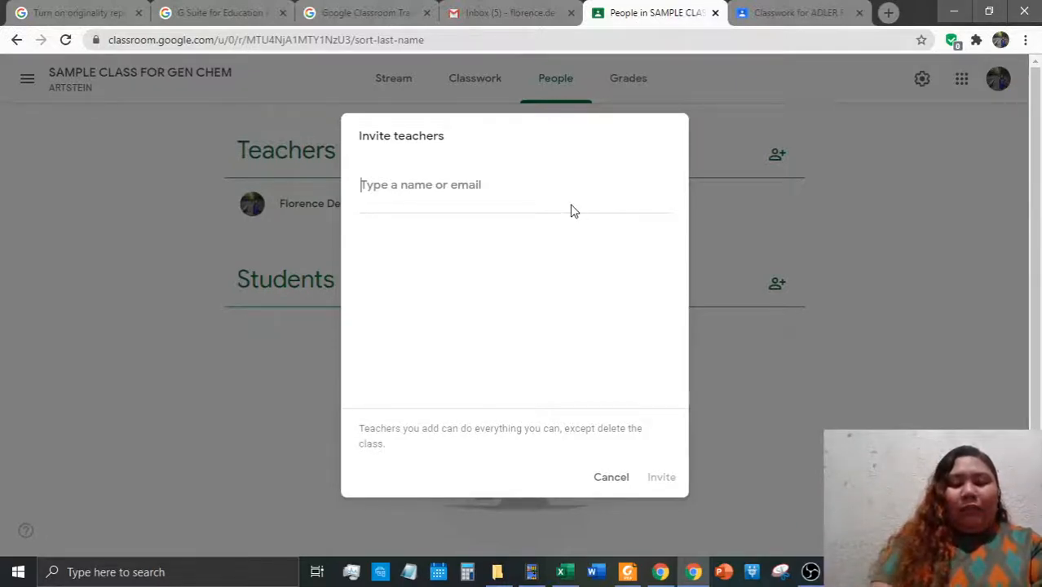
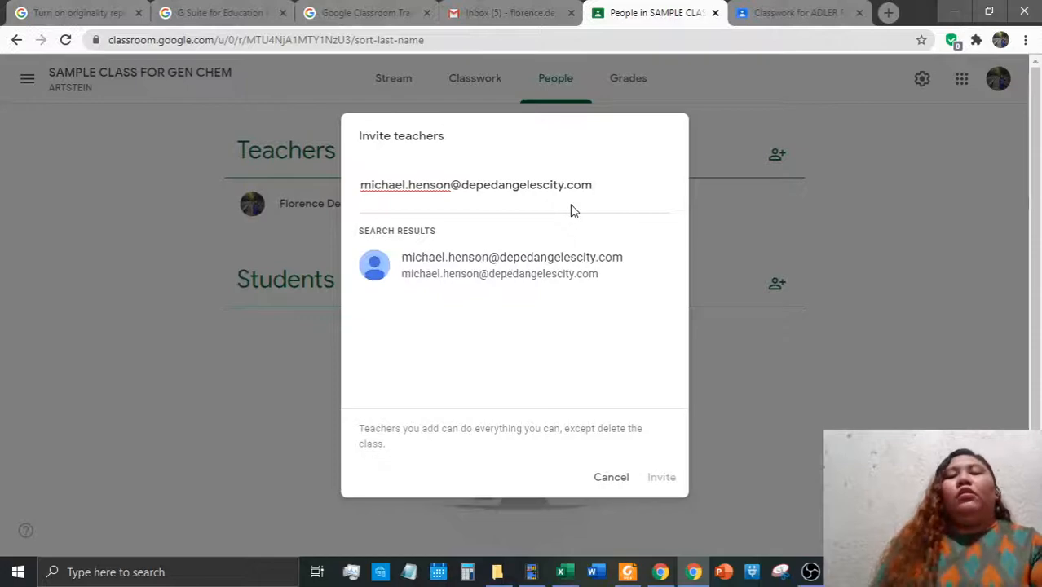
left_click(574, 285)
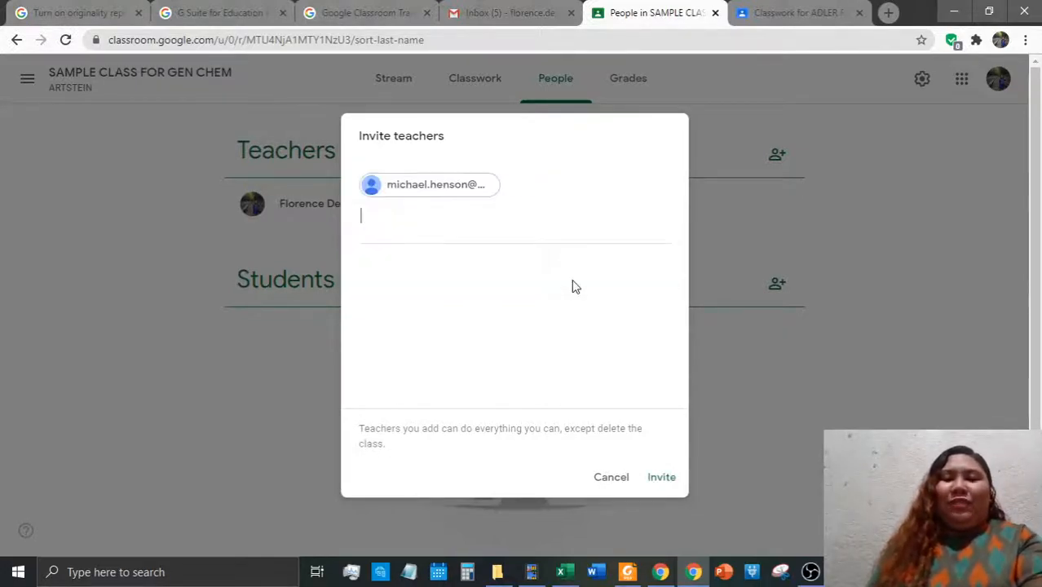
left_click(659, 479)
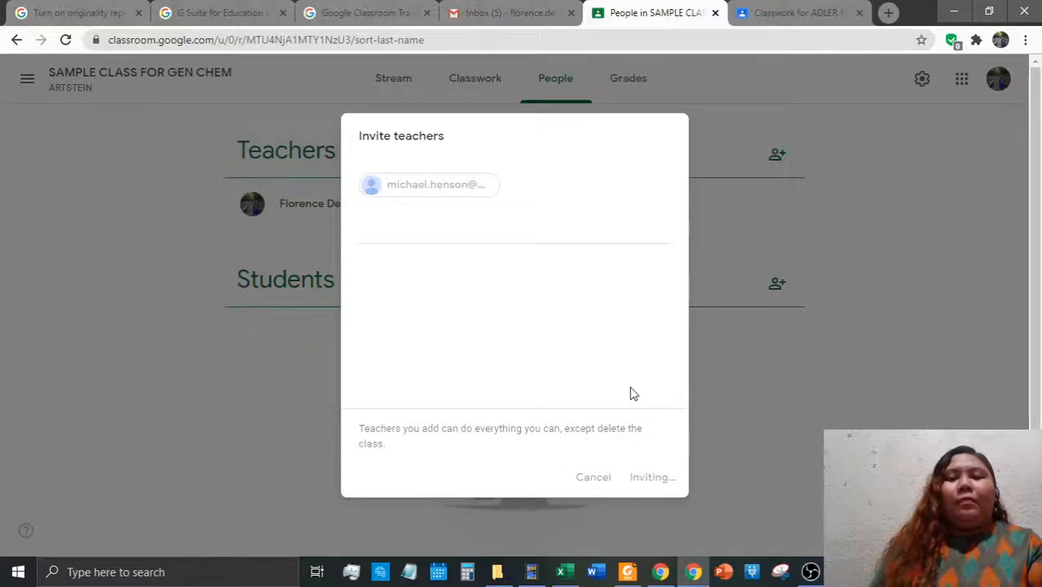
scroll(516, 294, "down", 1)
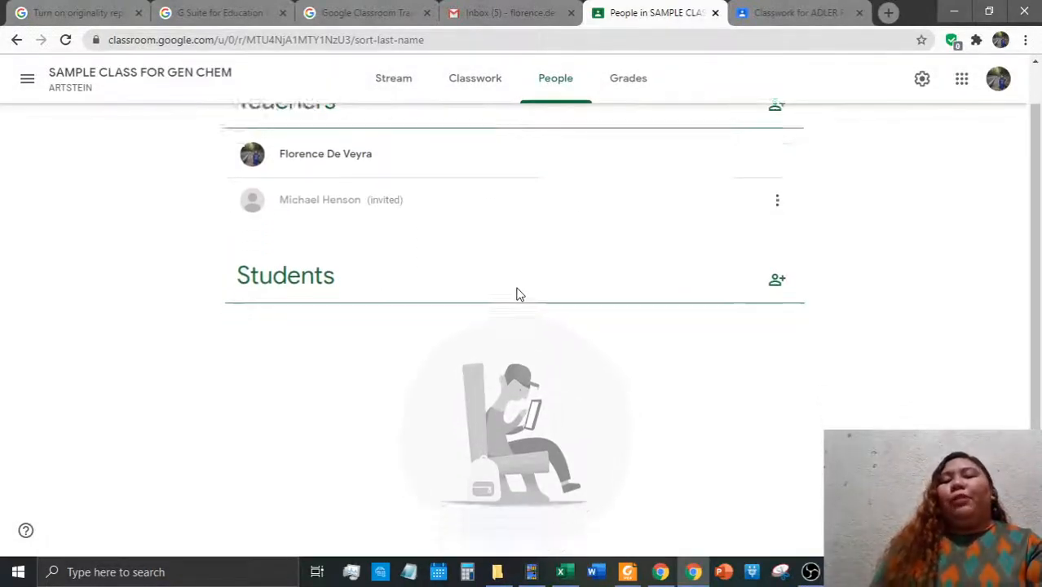
scroll(407, 259, "up", 1)
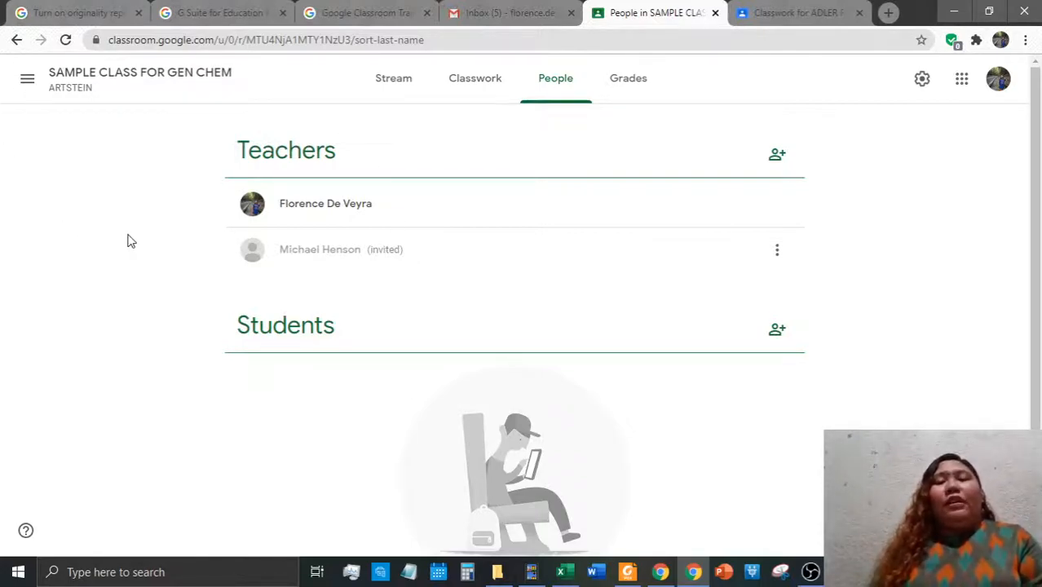
scroll(838, 228, "down", 1)
scroll(826, 228, "up", 1)
scroll(837, 239, "down", 1)
scroll(831, 215, "up", 1)
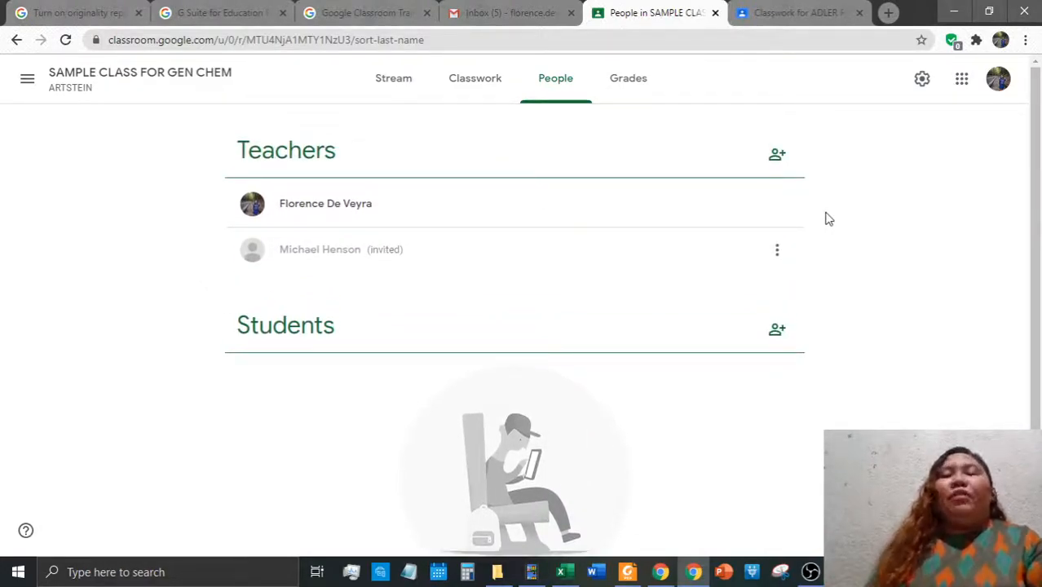
scroll(852, 277, "down", 1)
scroll(856, 274, "up", 1)
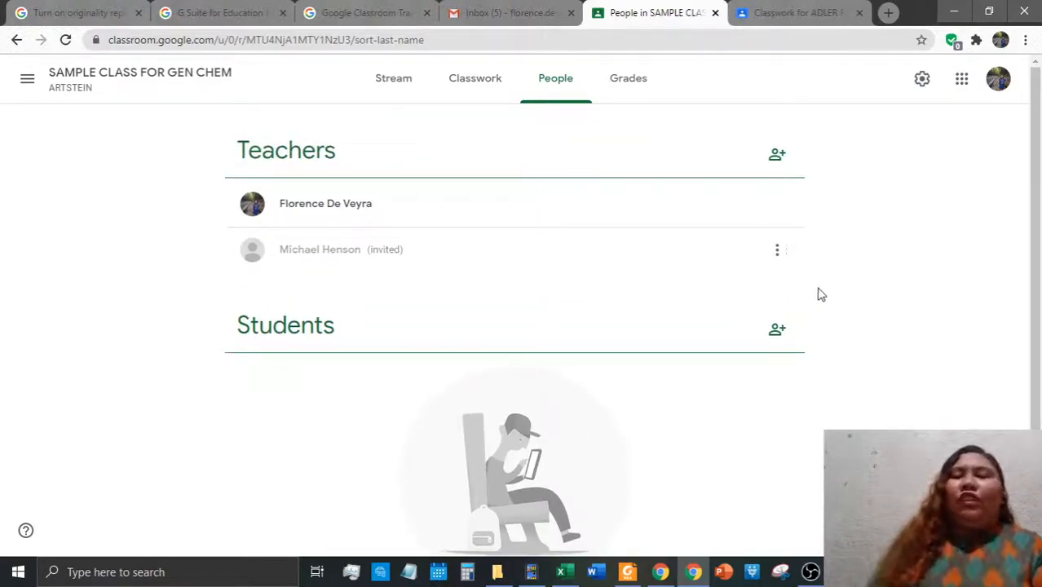
scroll(832, 301, "down", 1)
scroll(457, 344, "down", 1)
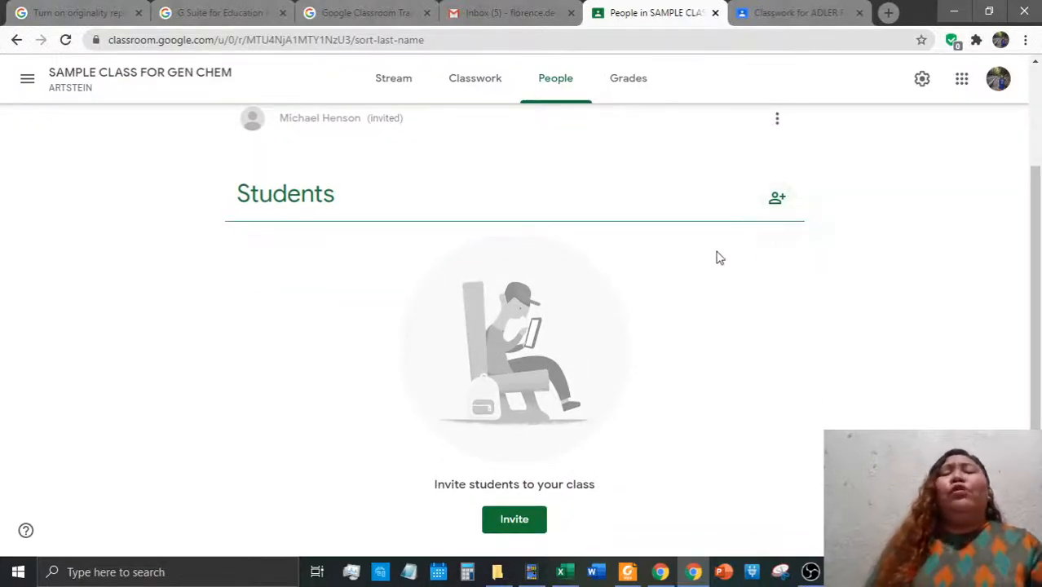
scroll(755, 273, "up", 2)
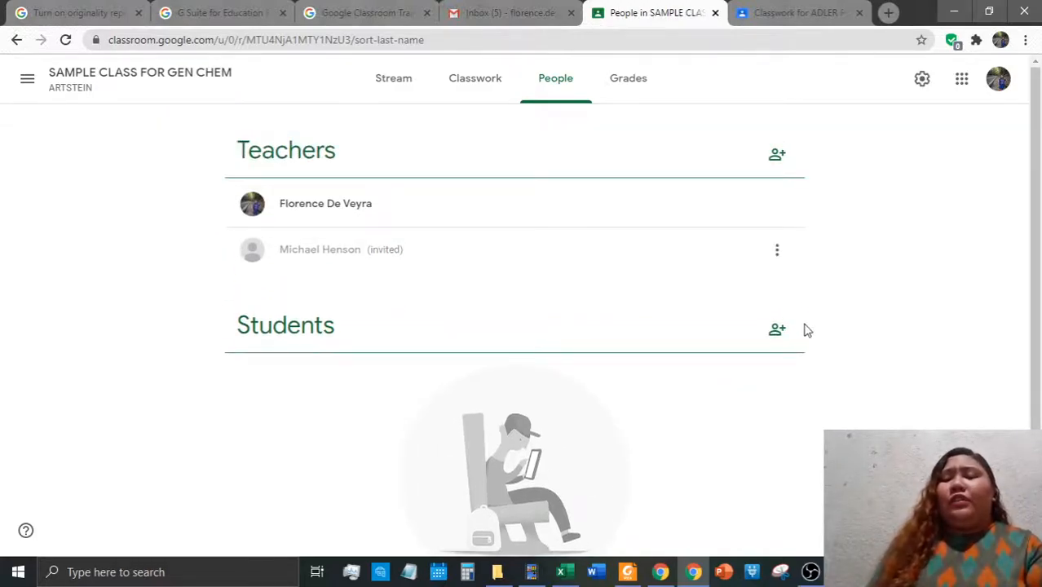
scroll(805, 327, "down", 1)
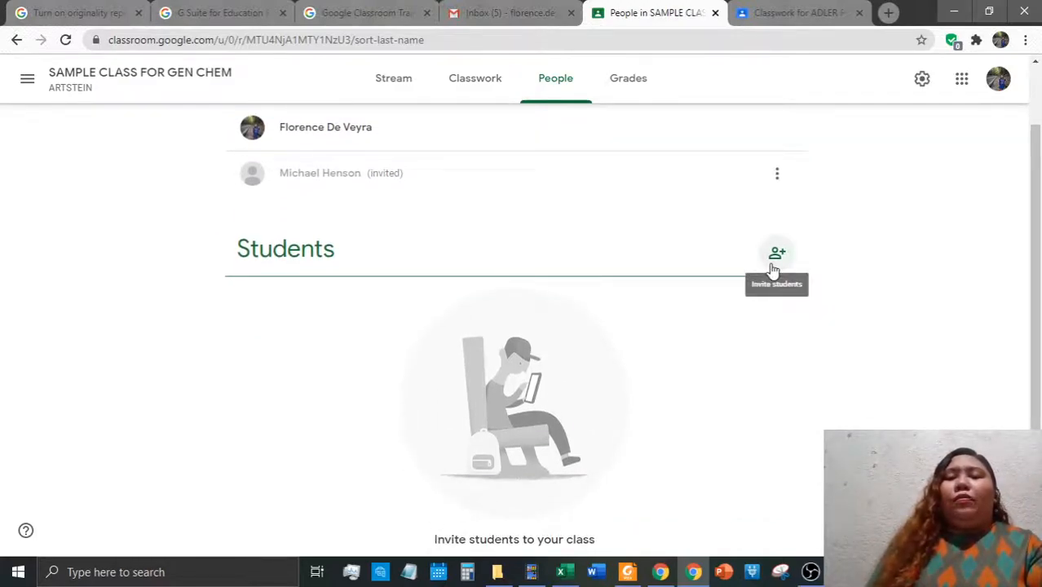
Open the class Stream and select its class code, after a quick look at the student window's + menu
left_click(394, 78)
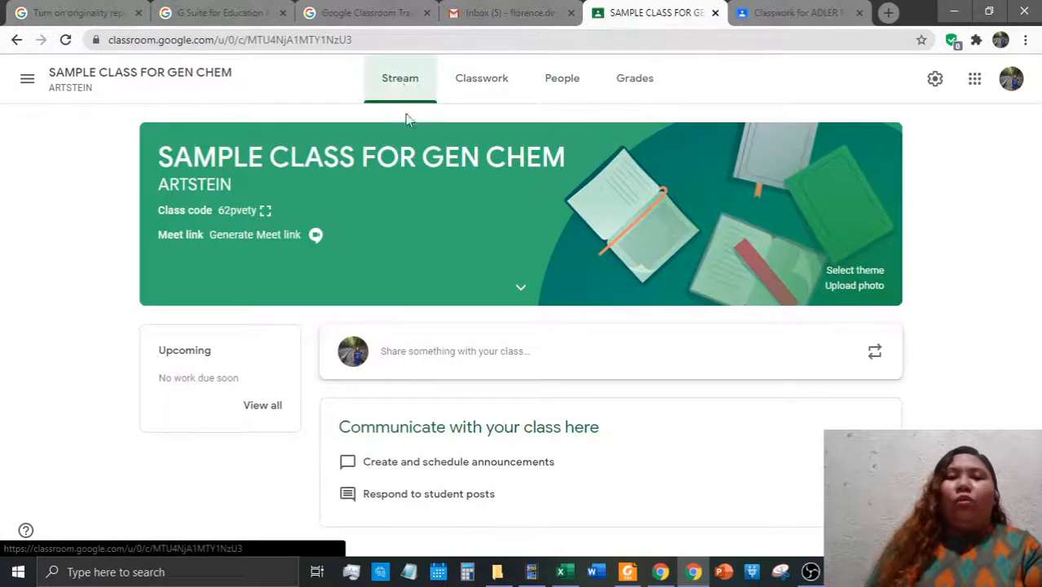
double_click(240, 210)
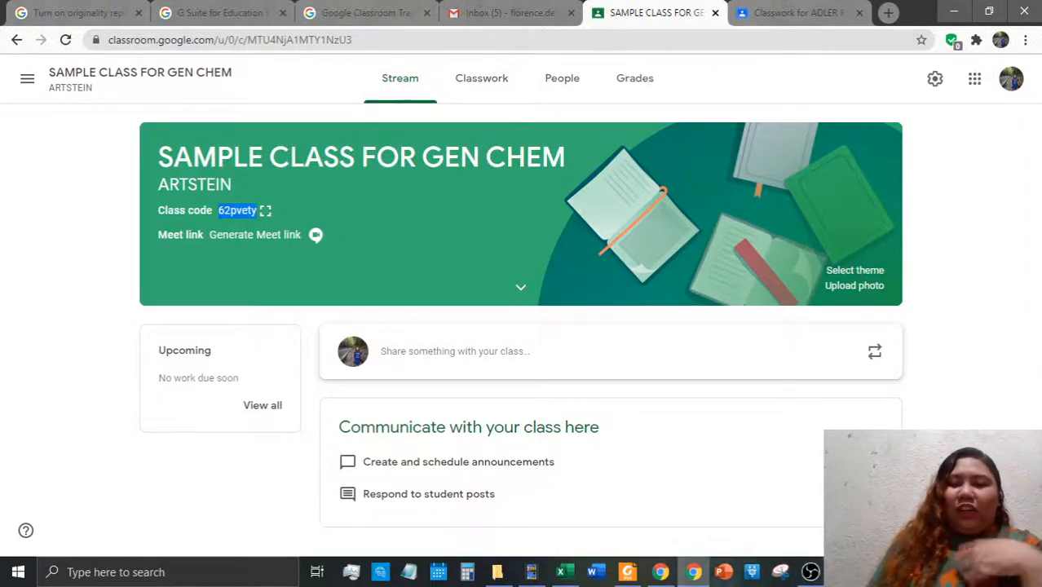
left_click(665, 575)
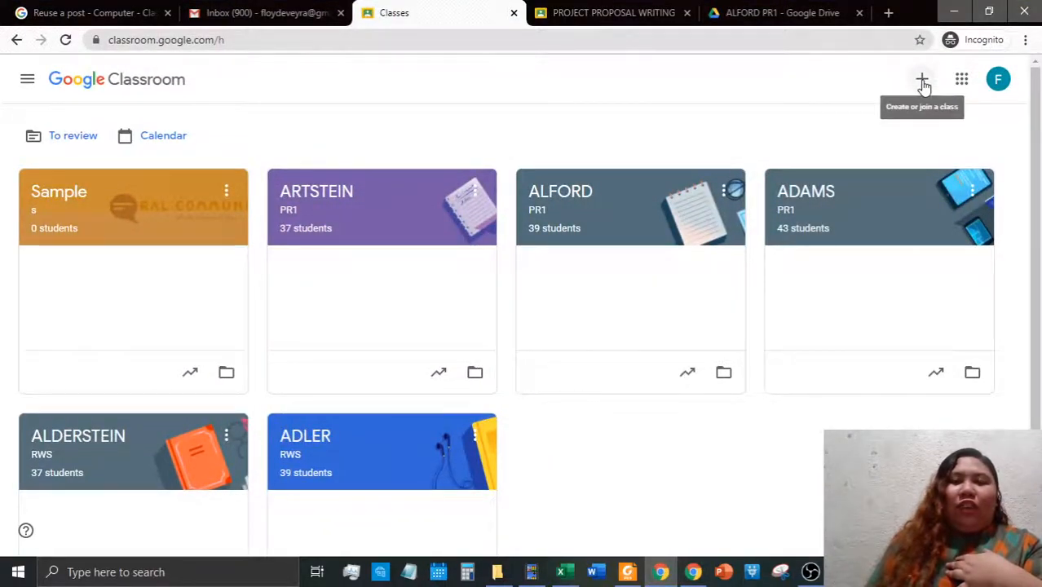
left_click(922, 80)
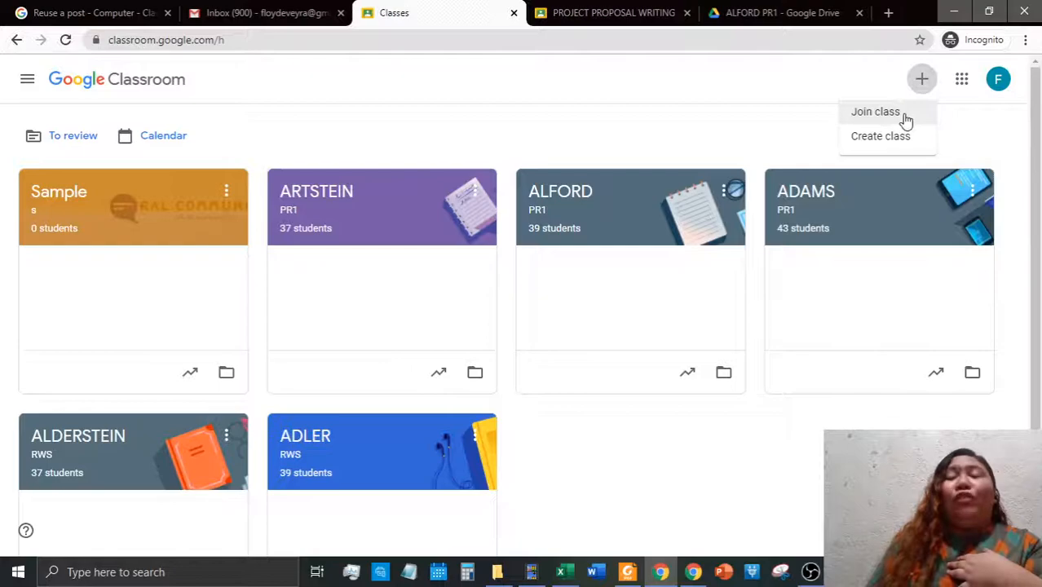
left_click(689, 573)
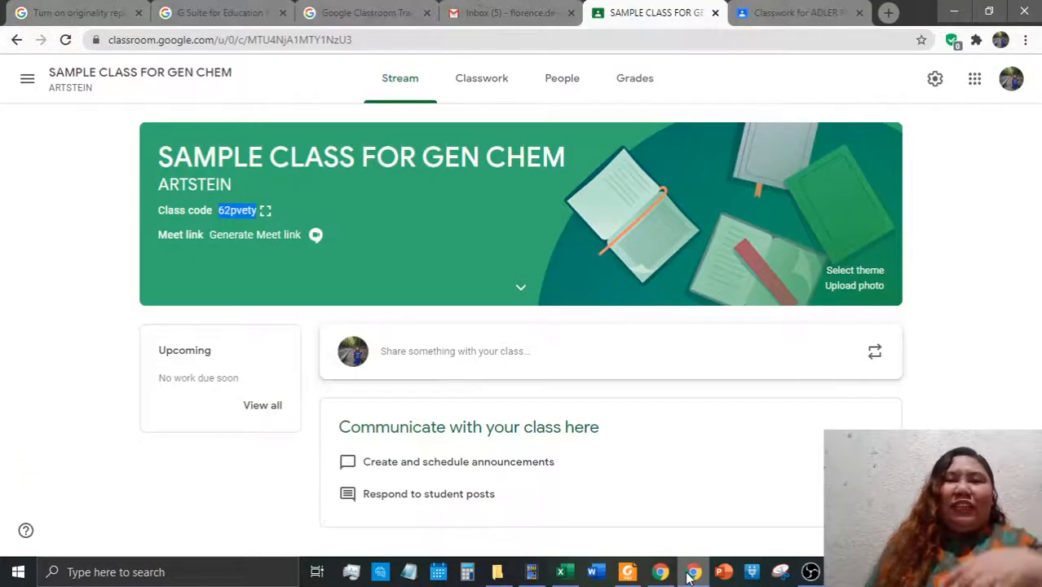
Display the class code full screen from the Invite codes section of Class settings
left_click(931, 83)
scroll(682, 295, "down", 5)
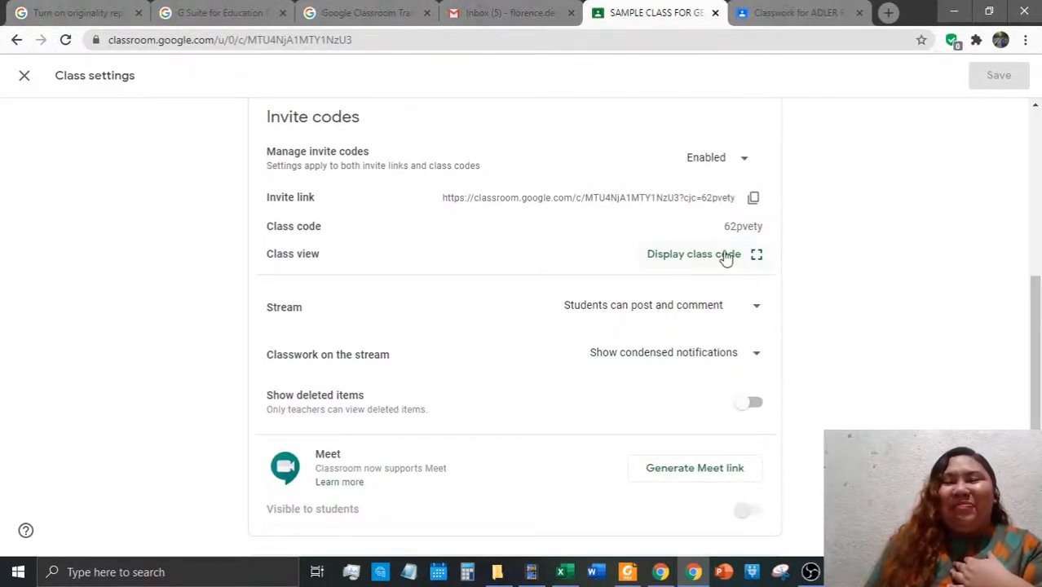
left_click(723, 256)
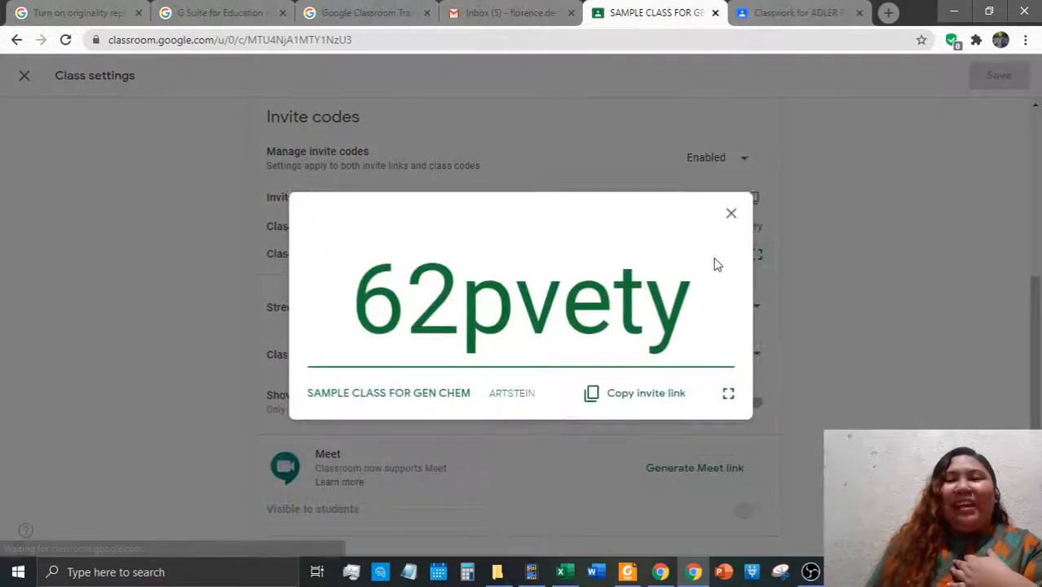
left_click(728, 396)
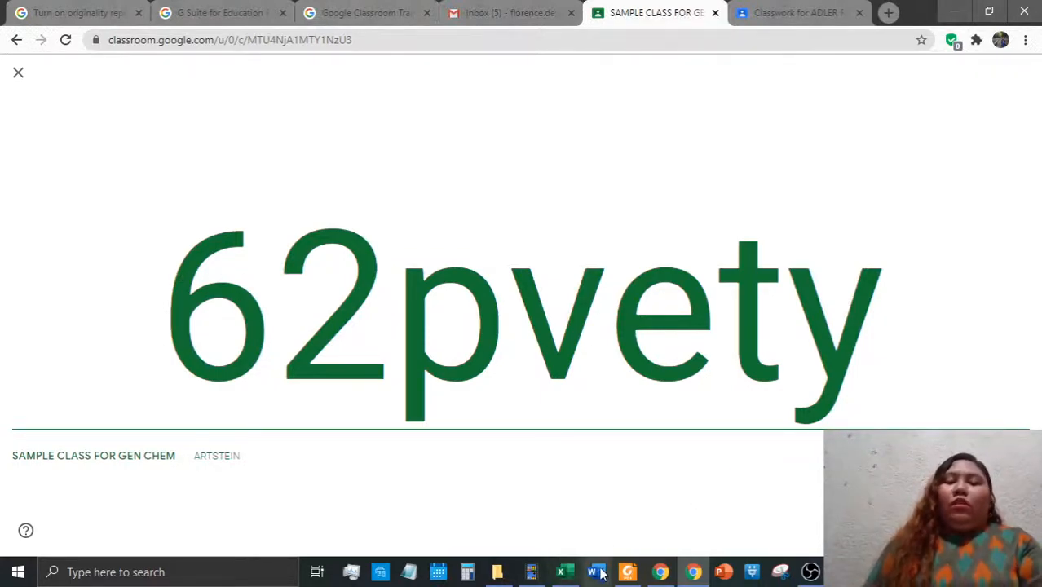
Note the enlarged class code in a new Notepad note, then return to the student's class list
left_click_drag(174, 320, 964, 353)
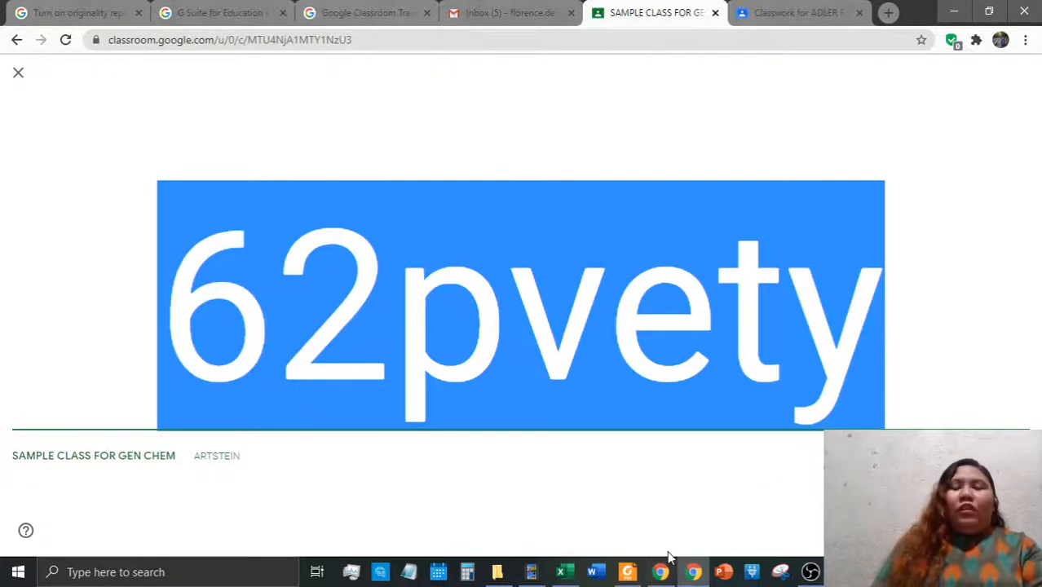
left_click(409, 571)
left_click_drag(310, 78, 852, 343)
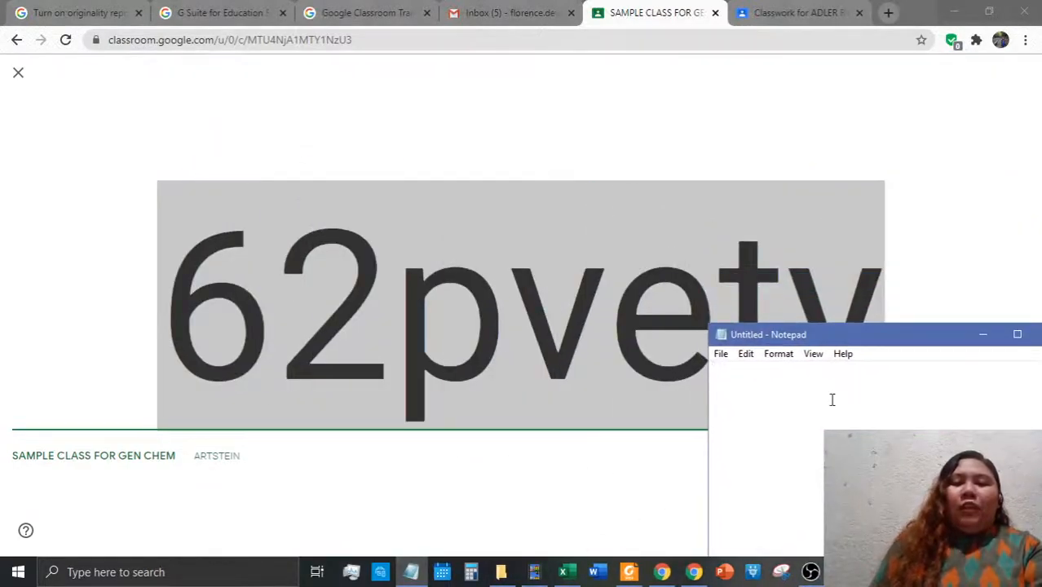
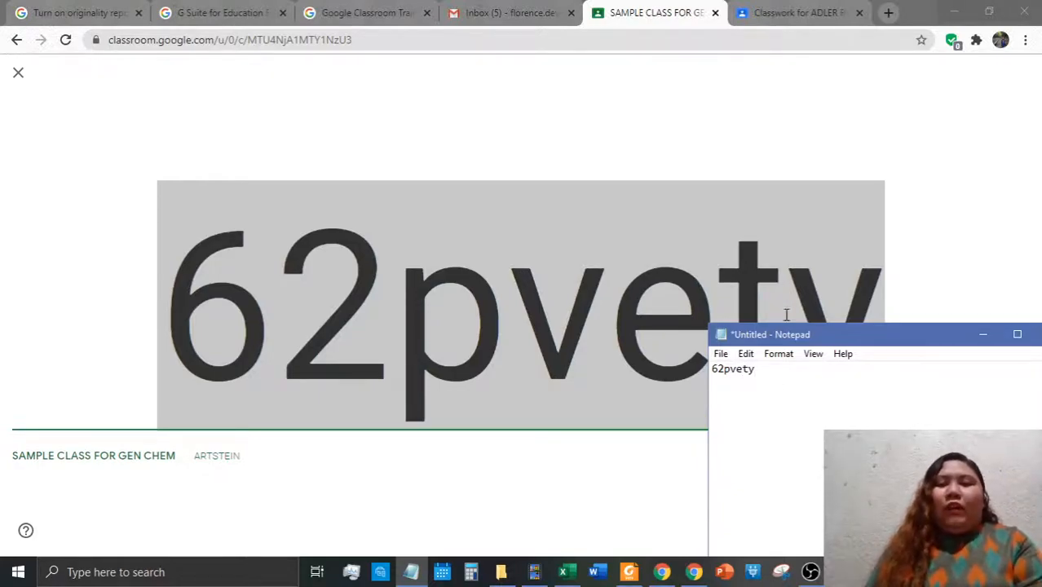
left_click(694, 572)
left_click(662, 572)
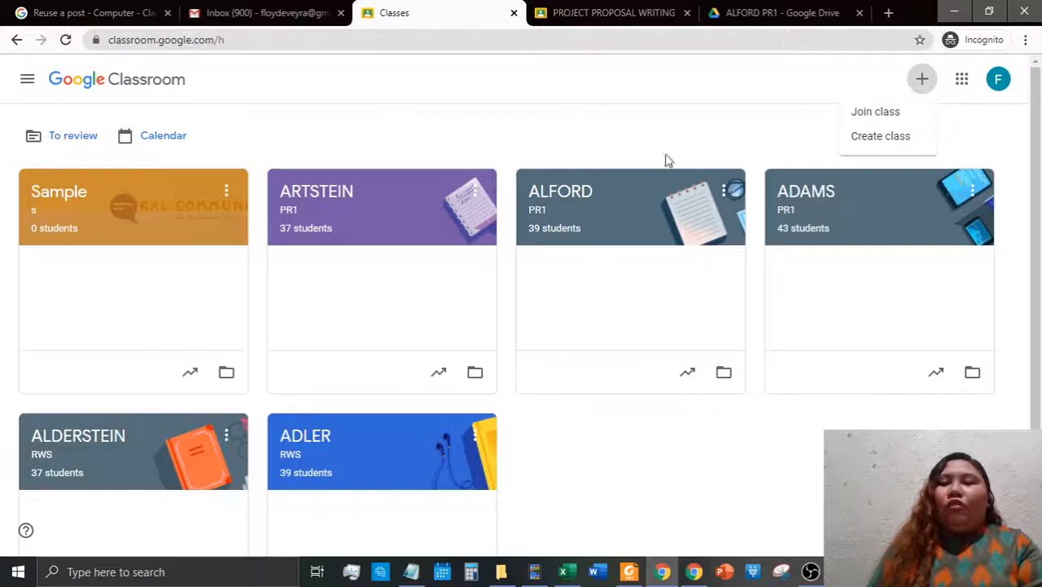
As the student, join SAMPLE CLASS FOR GEN CHEM through + > Join class, pasting the code from Notepad
left_click(695, 163)
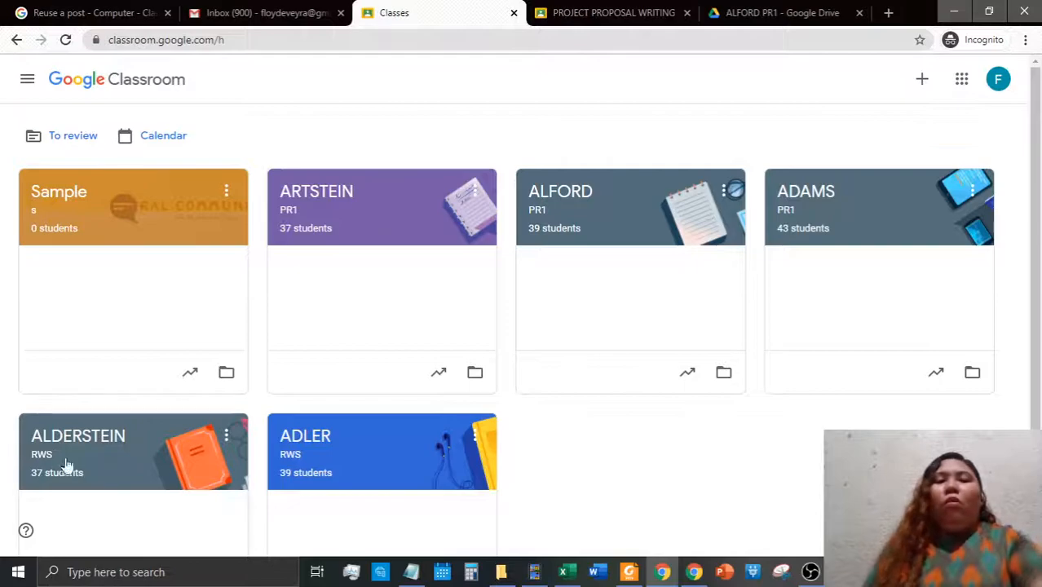
left_click(921, 79)
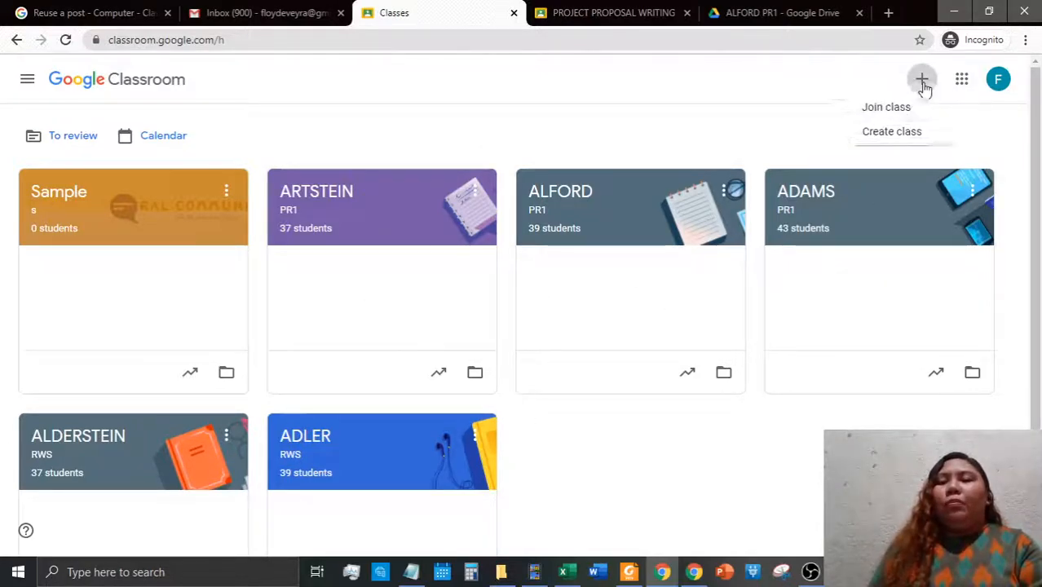
left_click(877, 112)
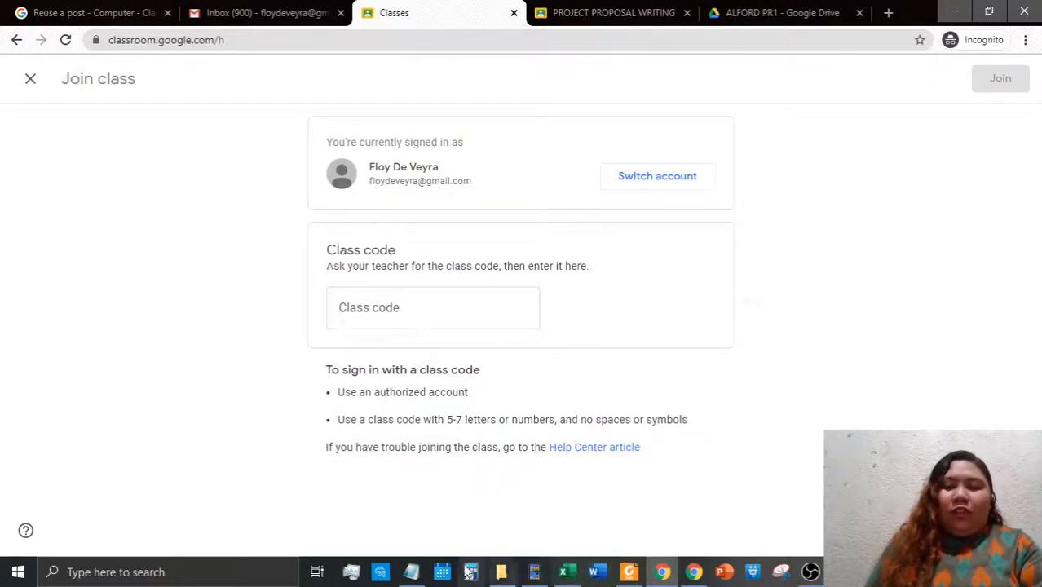
left_click(410, 572)
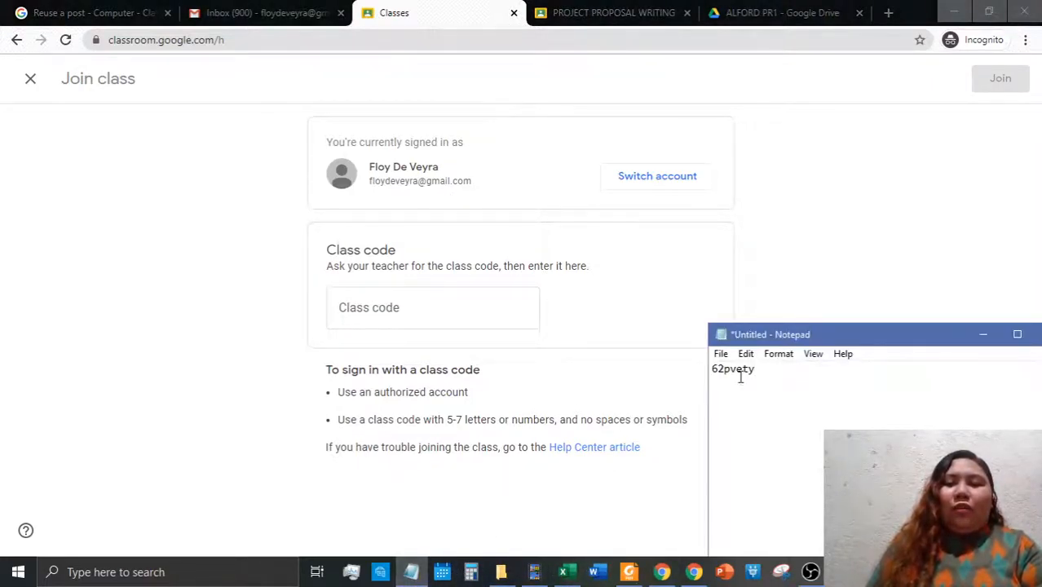
left_click_drag(759, 377, 681, 366)
key("ctrl+c")
left_click(403, 307)
key("ctrl+v")
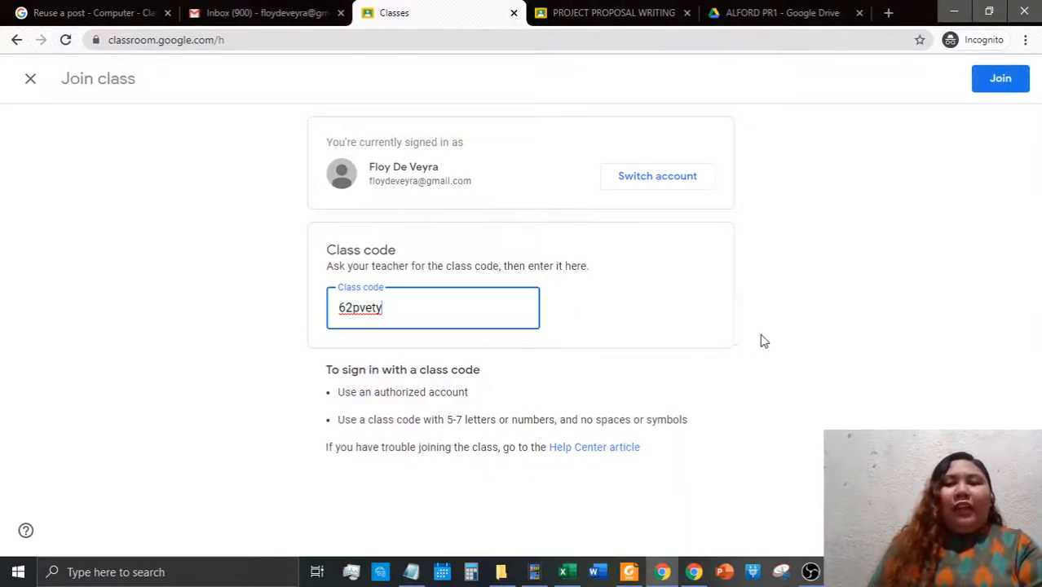
left_click(1001, 87)
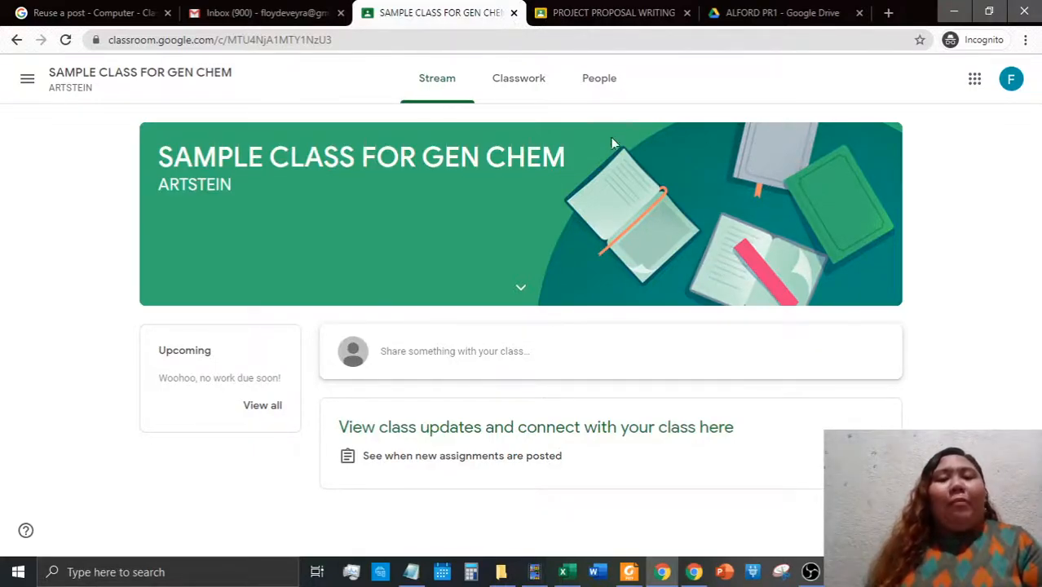
Look through the joined class's People, Classwork and Stream pages, then return to the teacher's window
left_click(579, 78)
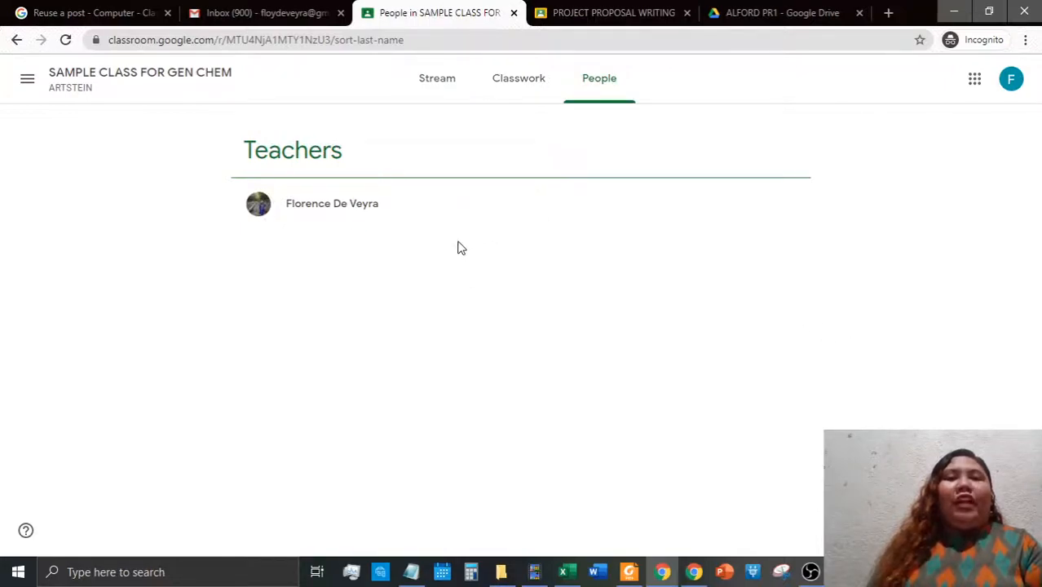
left_click(538, 87)
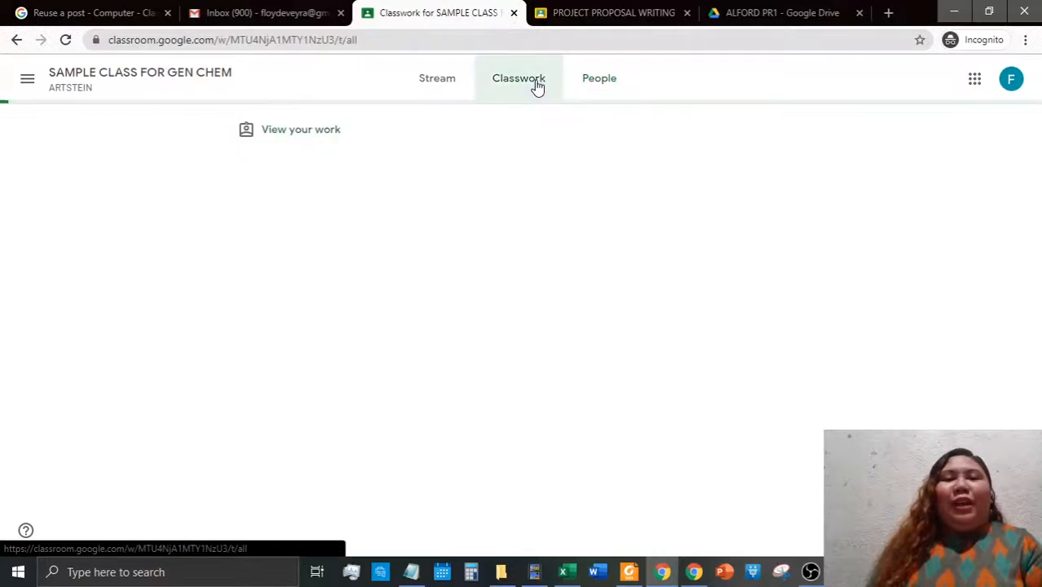
left_click(420, 86)
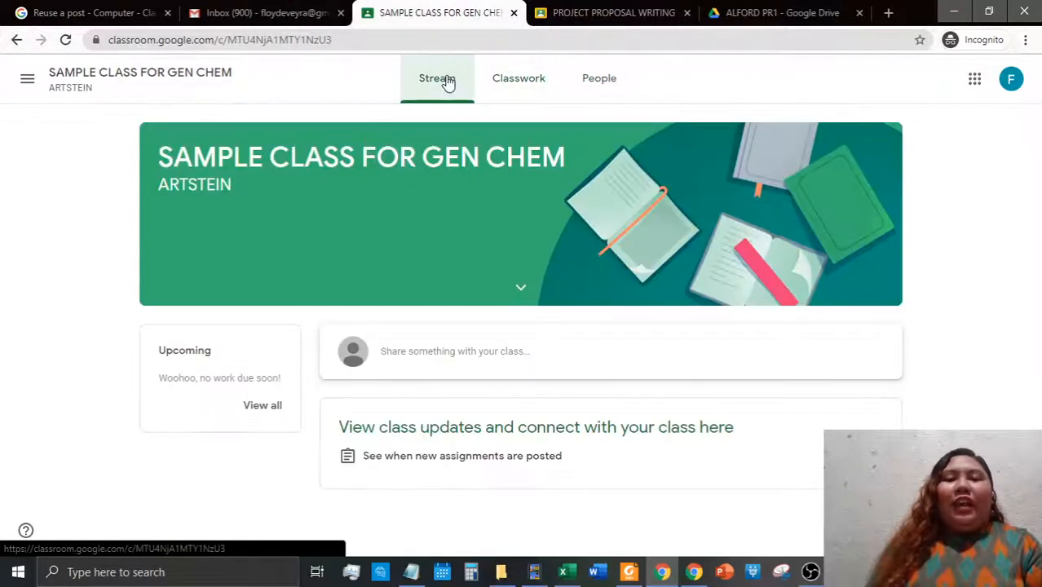
mouse_move(691, 575)
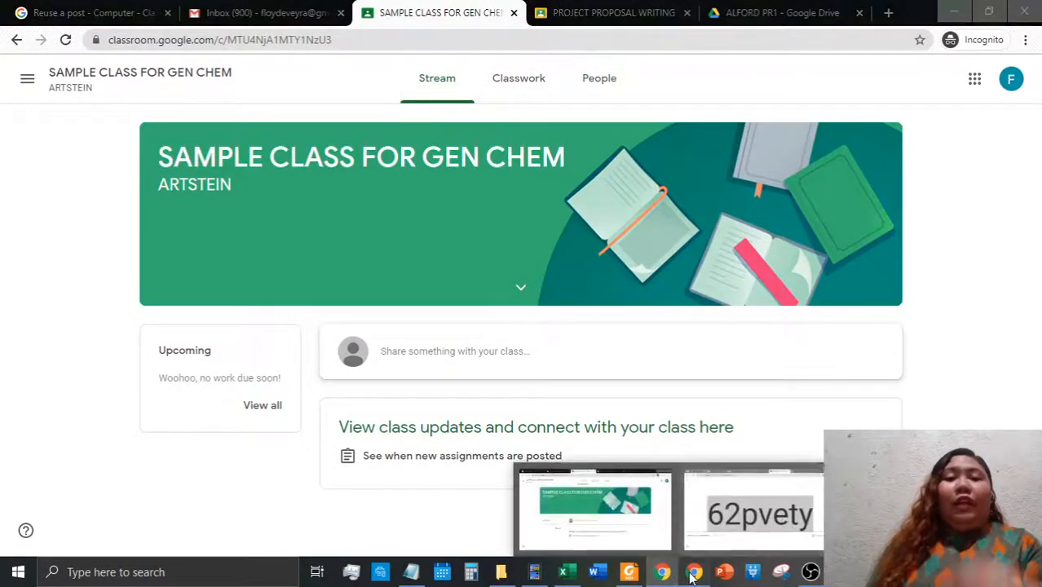
left_click(759, 514)
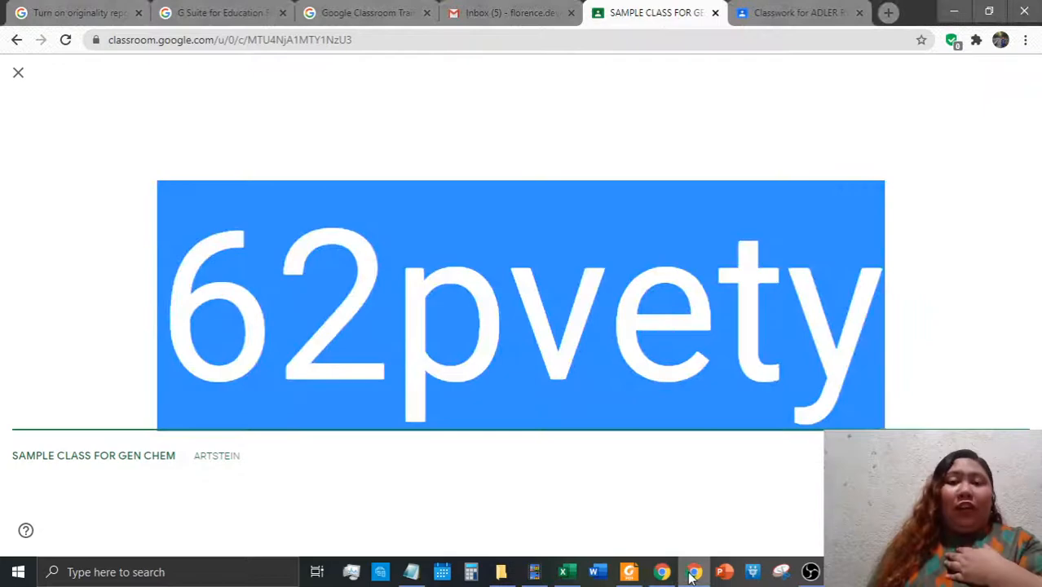
left_click(23, 81)
scroll(461, 422, "up", 5)
left_click(23, 75)
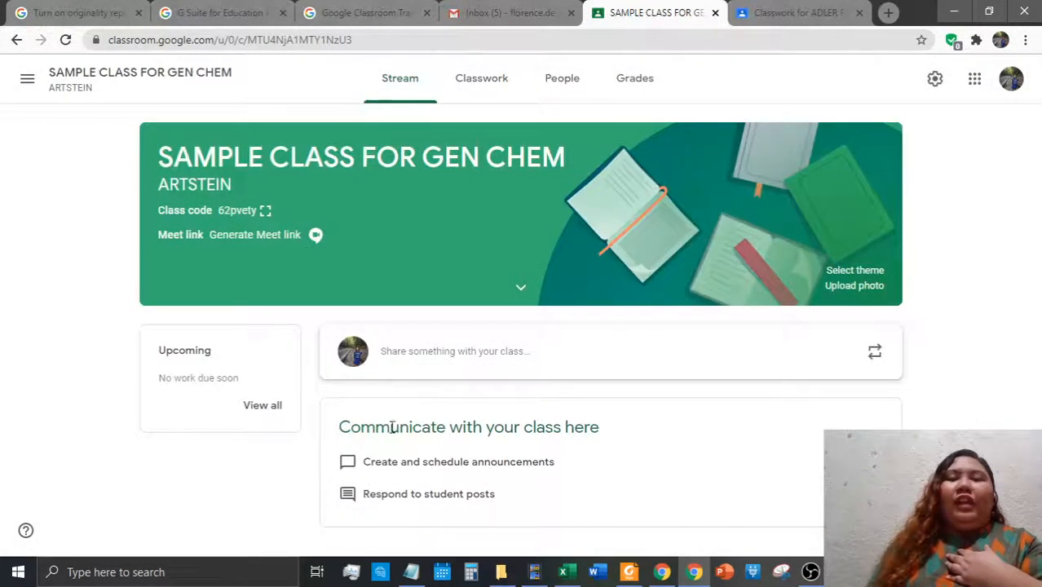
left_click(563, 82)
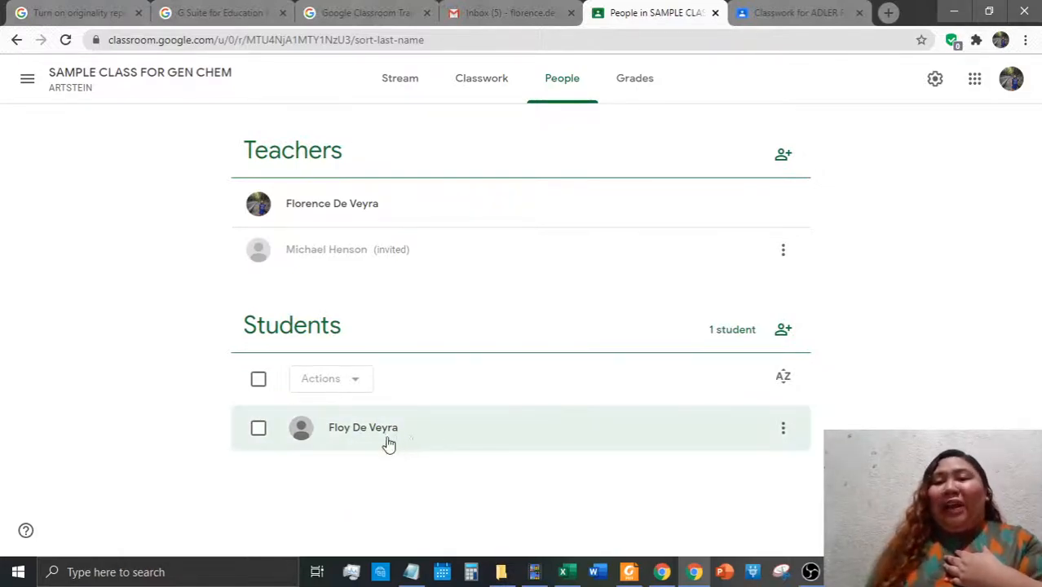
Invite a student by their school e-mail address, after discarding a mistaken first recipient
left_click(781, 331)
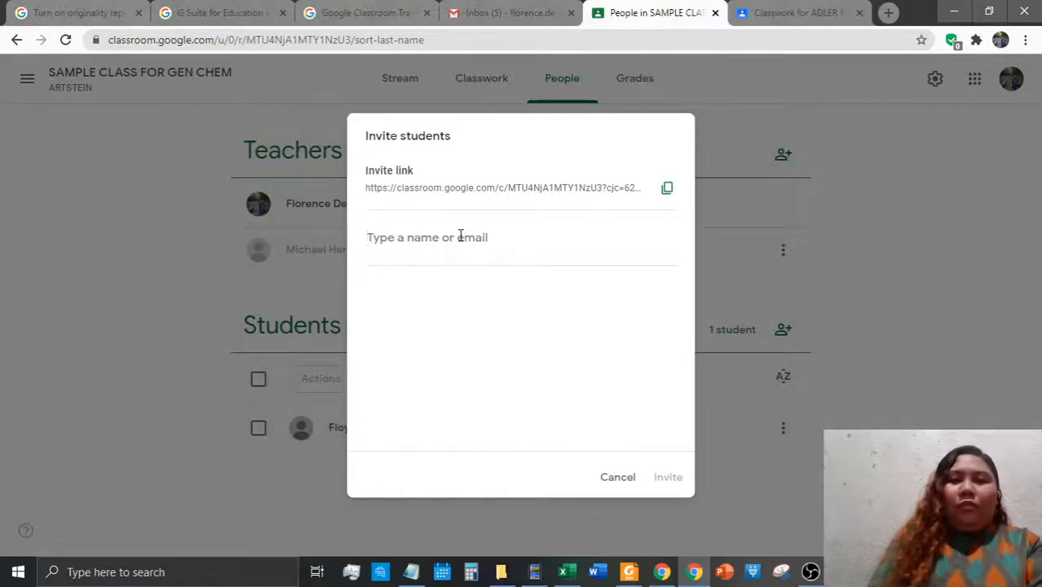
type("fl")
key("BackSpace")
key("BackSpace")
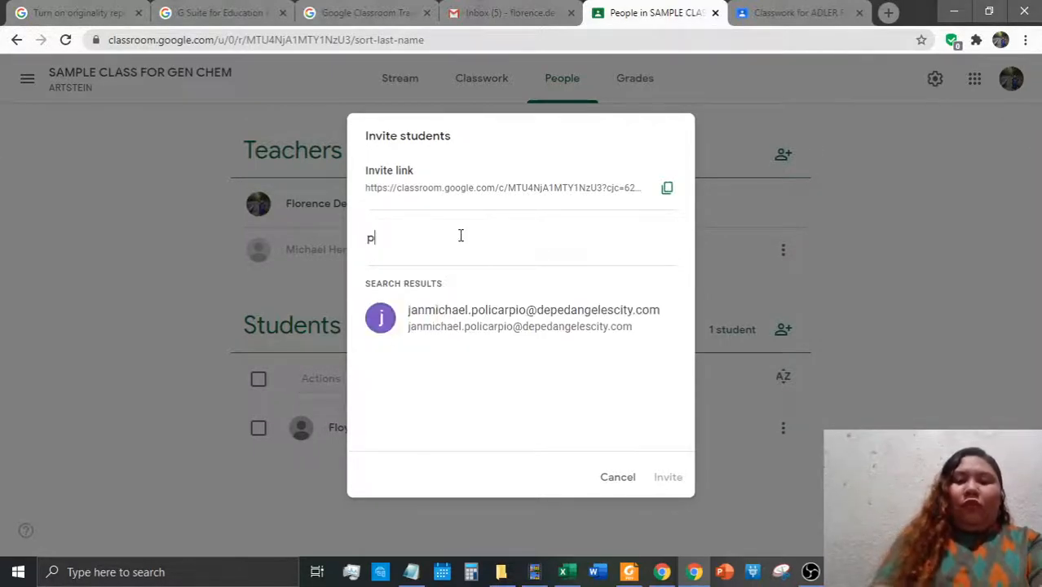
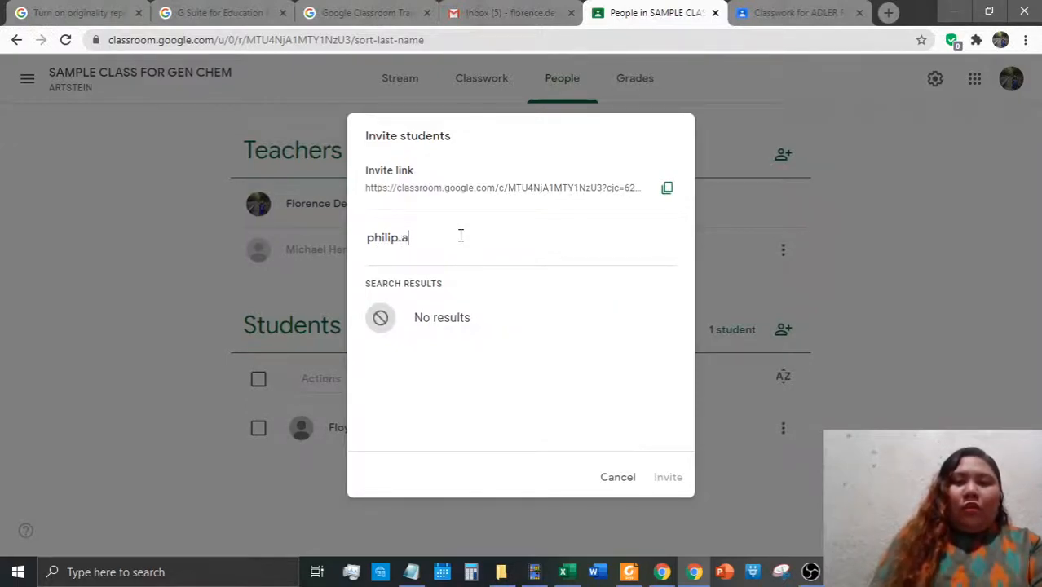
key("Return")
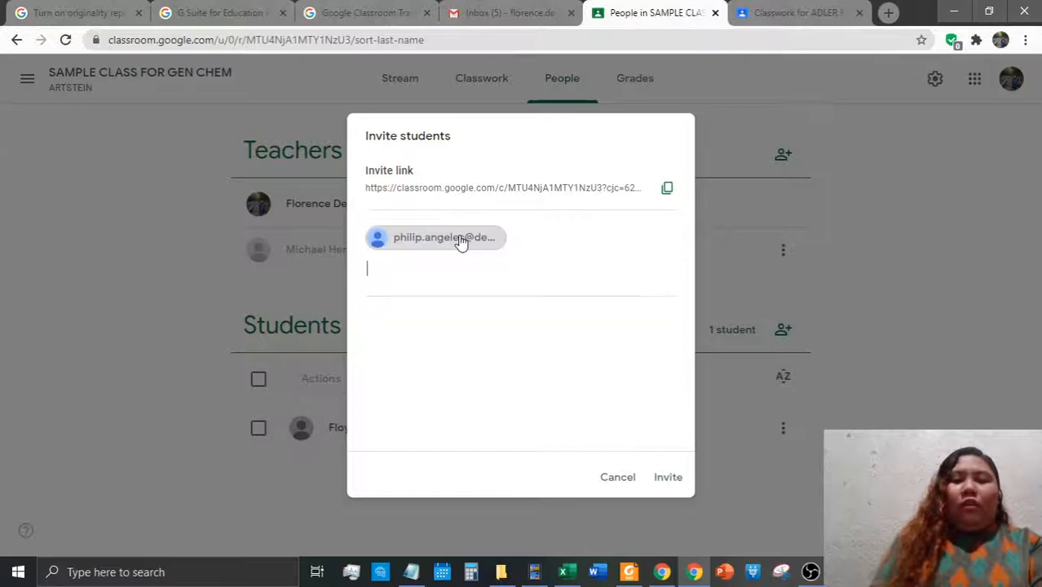
key("BackSpace")
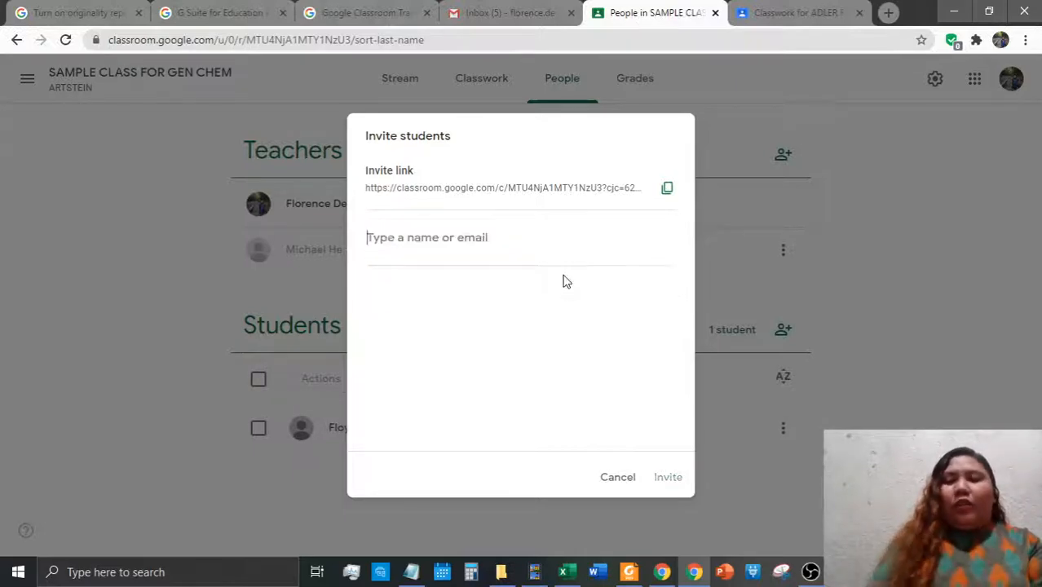
type("ph")
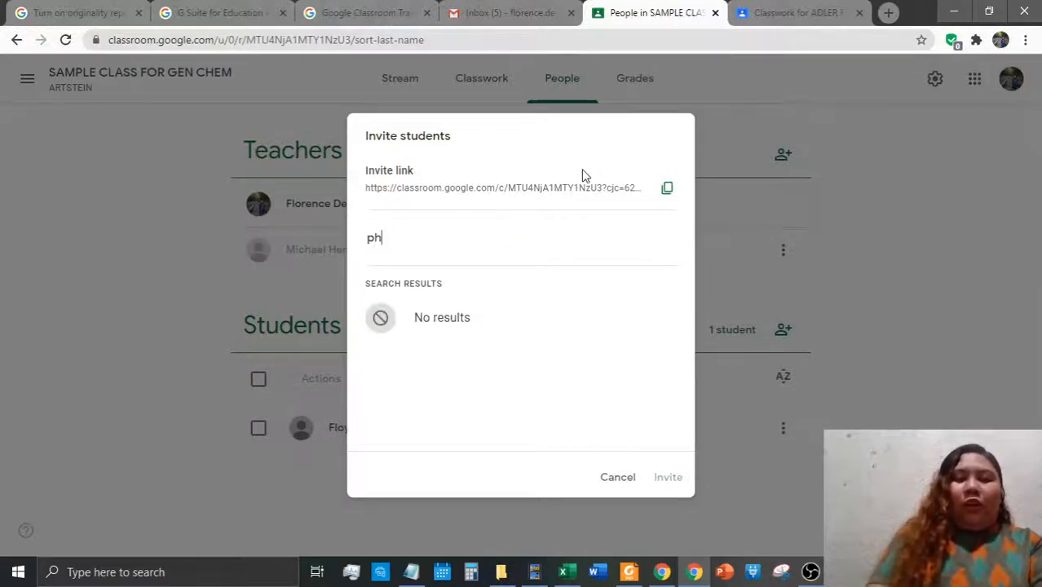
key("BackSpace")
key("BackSpace")
key("BackSpace")
key("BackSpace")
key("BackSpace")
key("BackSpace")
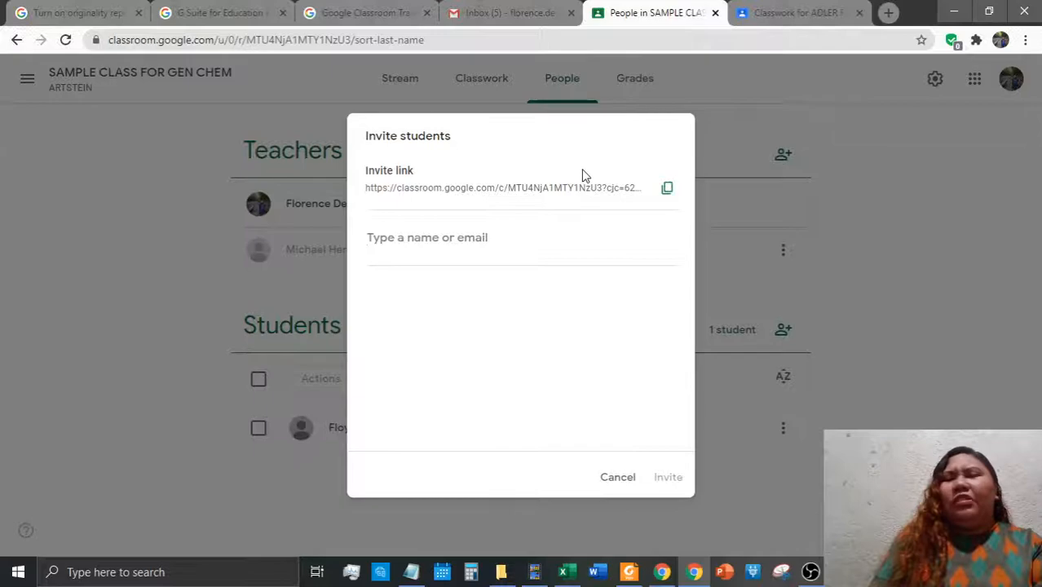
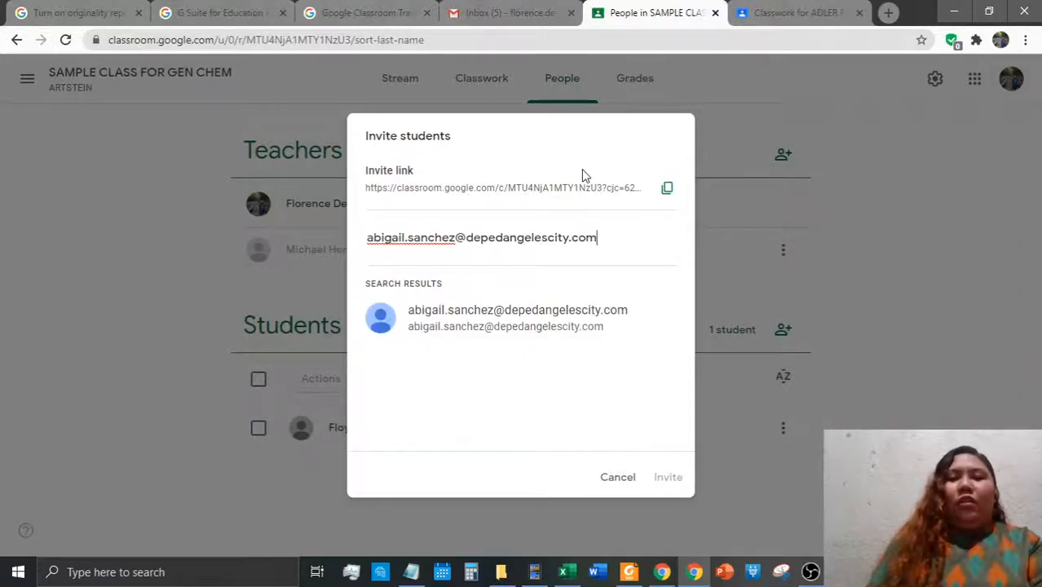
left_click(587, 313)
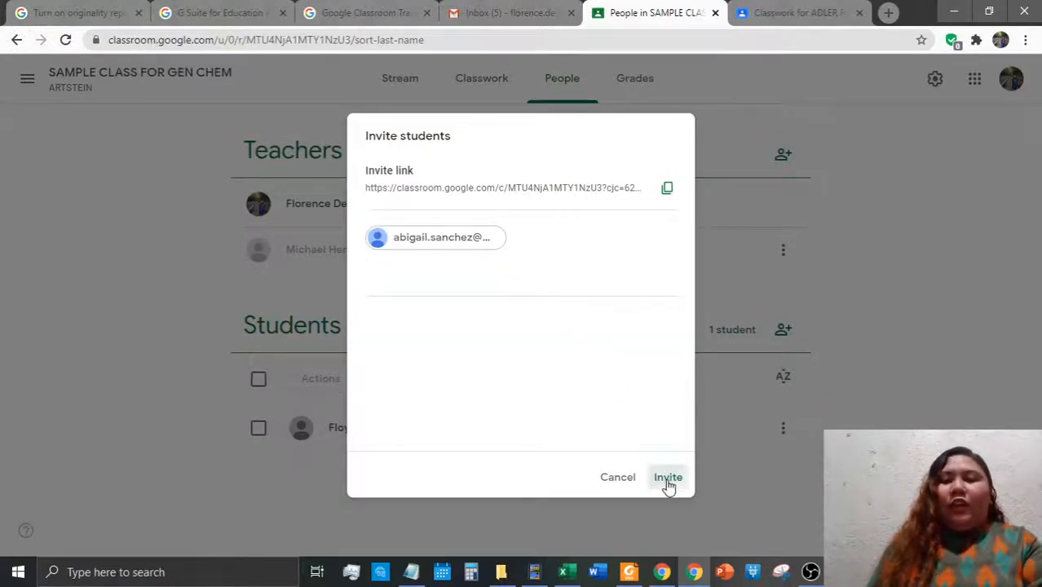
left_click(668, 477)
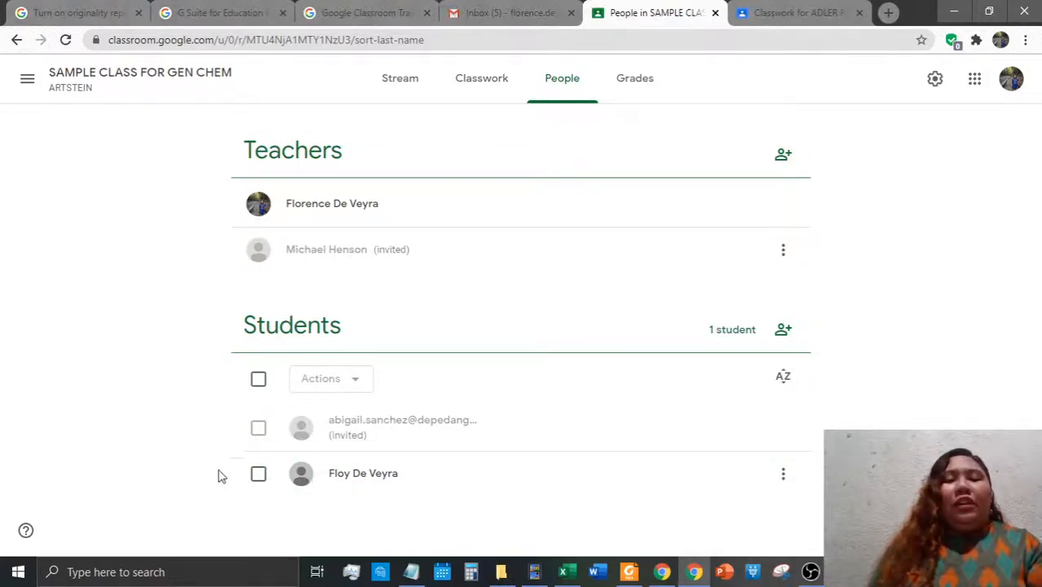
Remove the newly invited student from the class through Actions > Remove
left_click(257, 431)
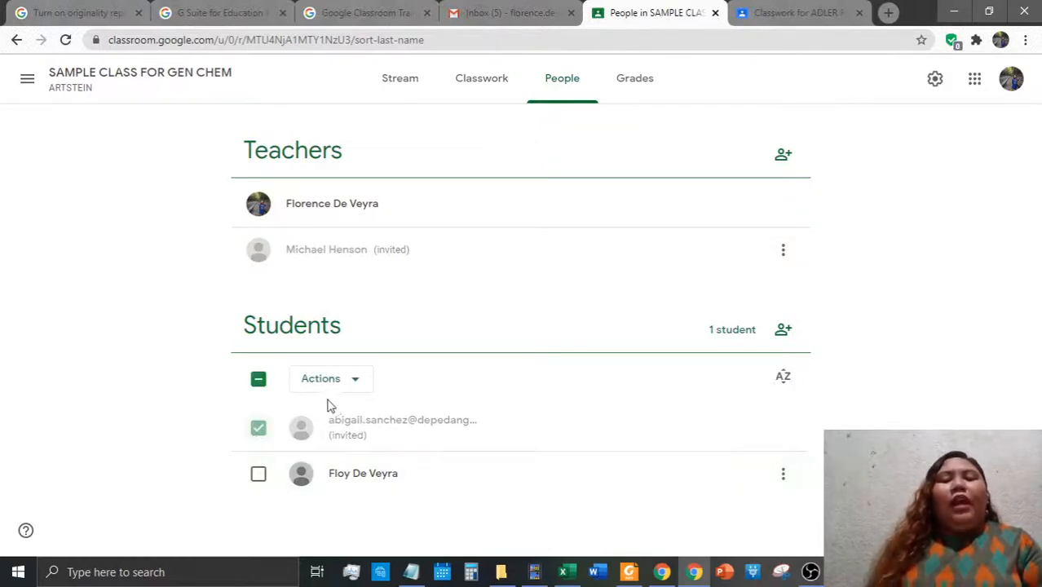
left_click(257, 430)
left_click(259, 430)
left_click(257, 434)
left_click(257, 435)
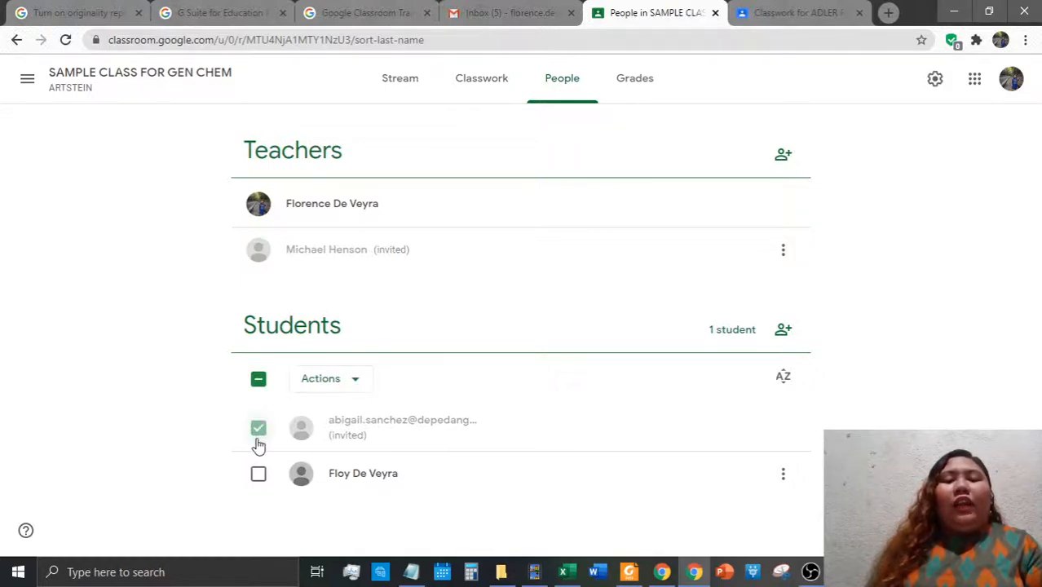
left_click(257, 380)
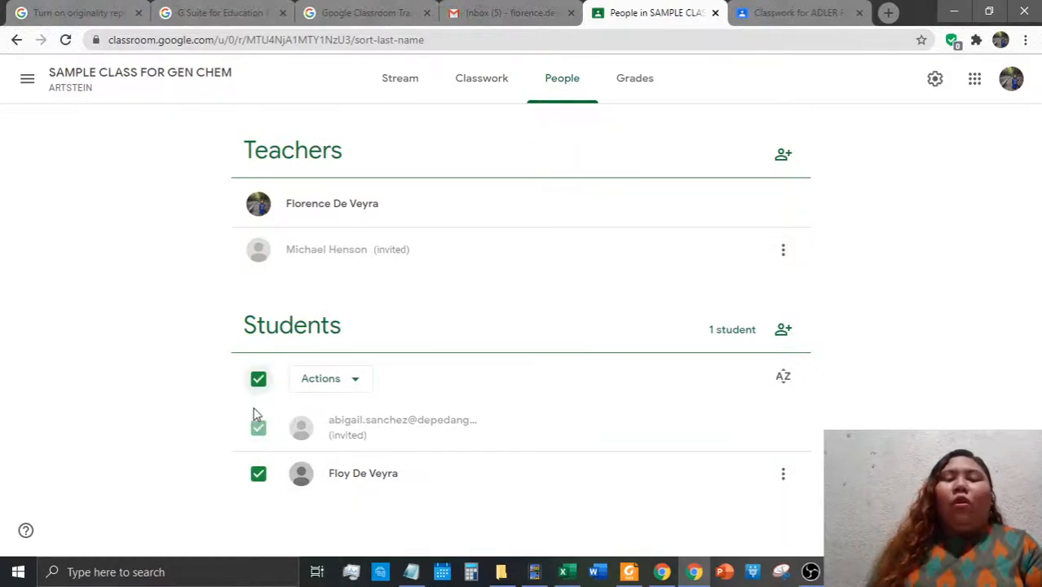
left_click(257, 380)
left_click(259, 432)
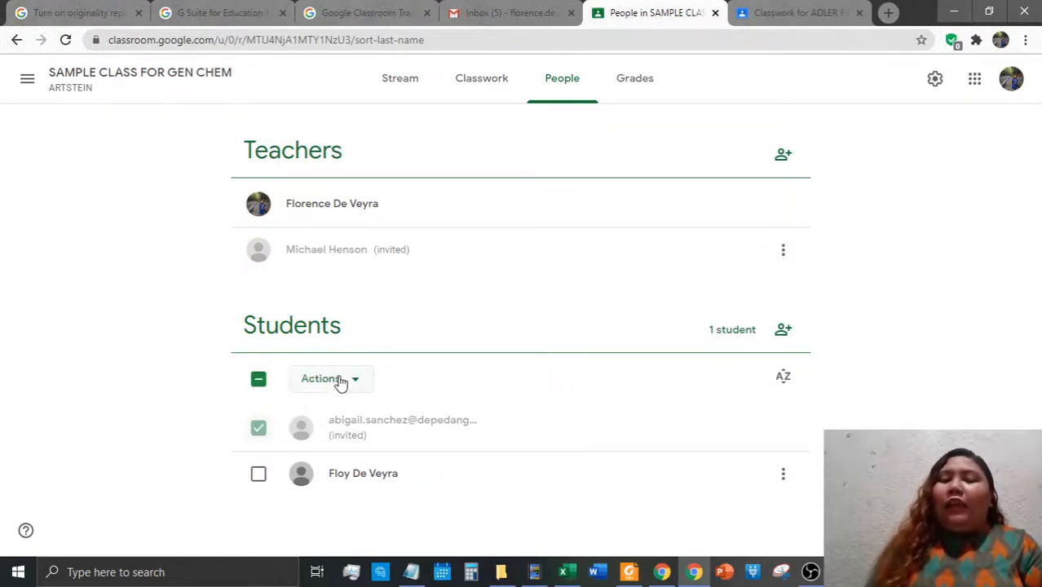
left_click(341, 382)
left_click(326, 451)
left_click(698, 365)
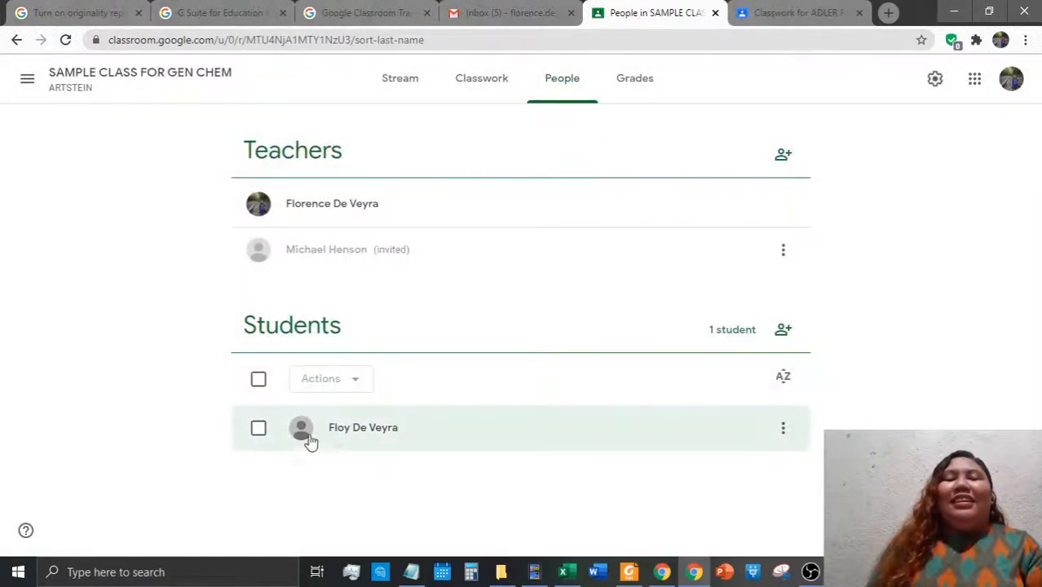
Start an e-mail to all remaining students through Actions > Email
left_click(258, 379)
left_click(257, 379)
left_click(258, 427)
left_click(346, 382)
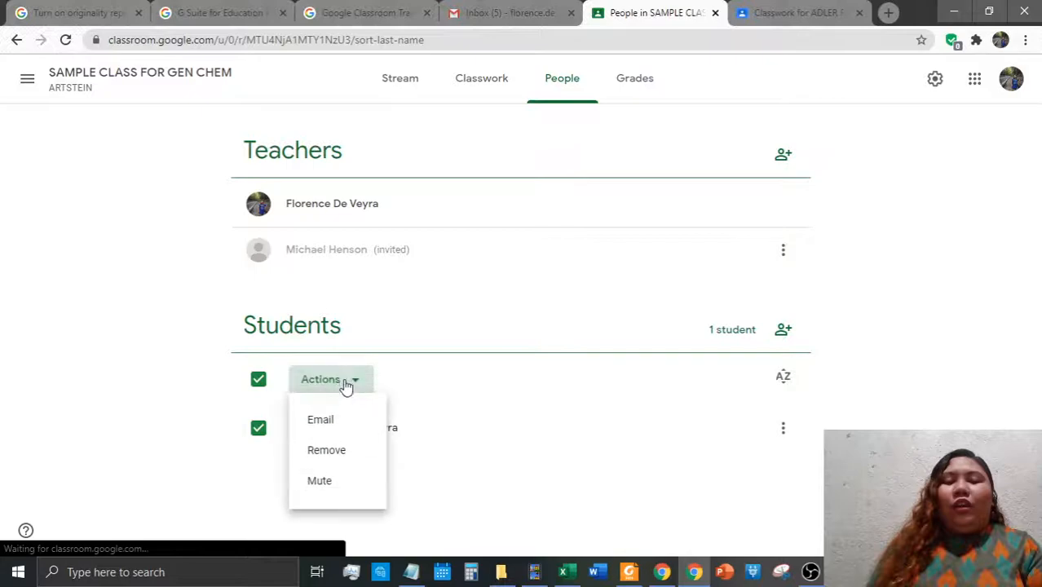
left_click(346, 427)
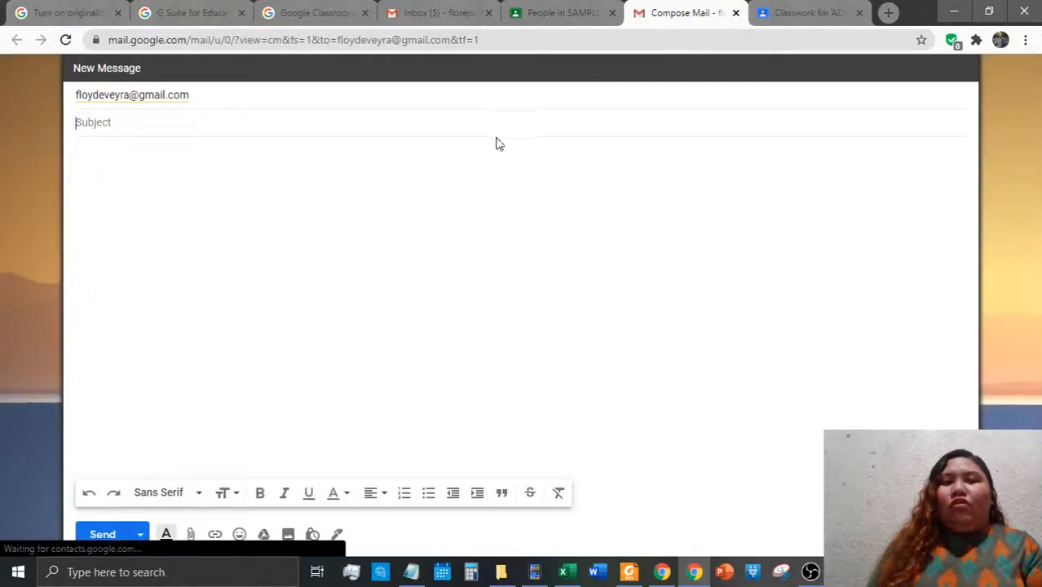
Send an e-mail with subject 'Attendance Notice' asking the student about coming late, with a signature
left_click(495, 124)
type("Atte")
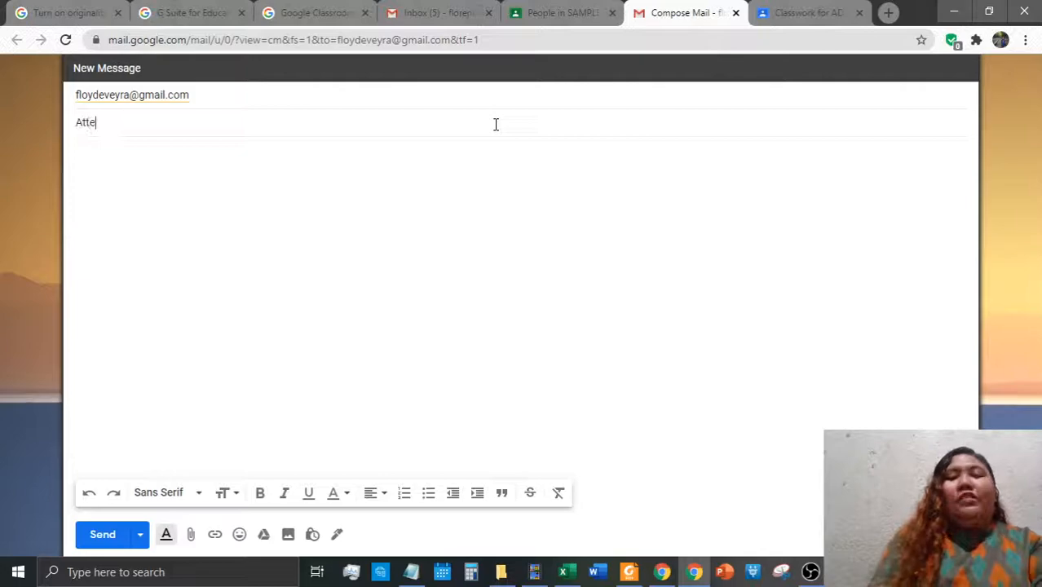
type("ndance Notice")
key("Tab")
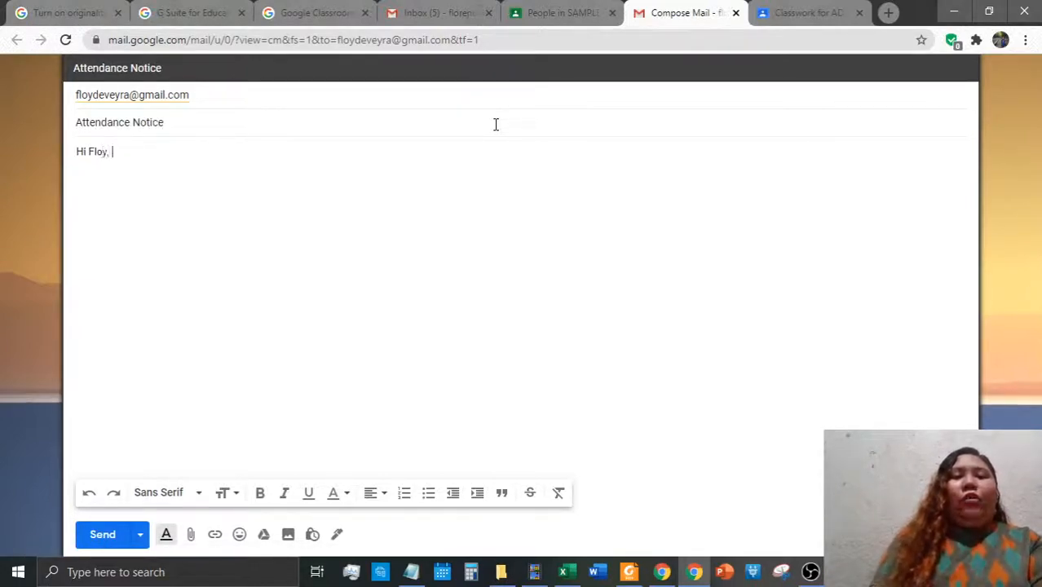
type("You")
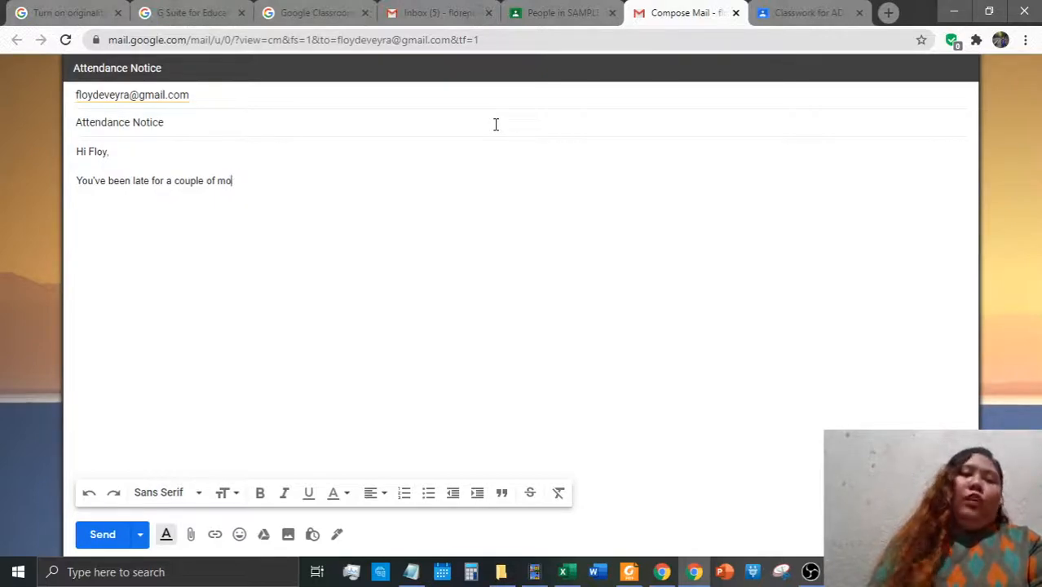
type("lread")
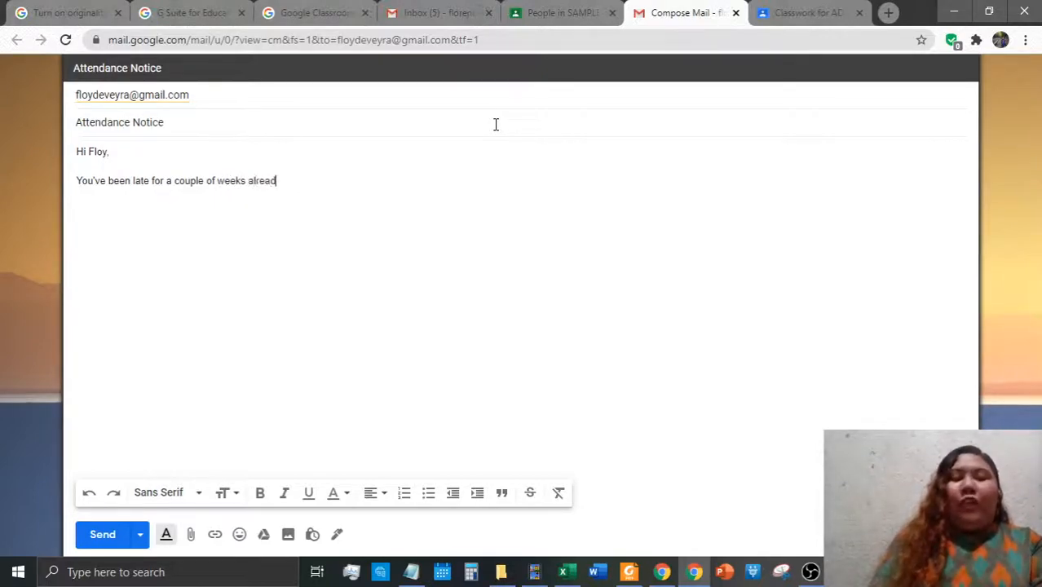
type("How hav")
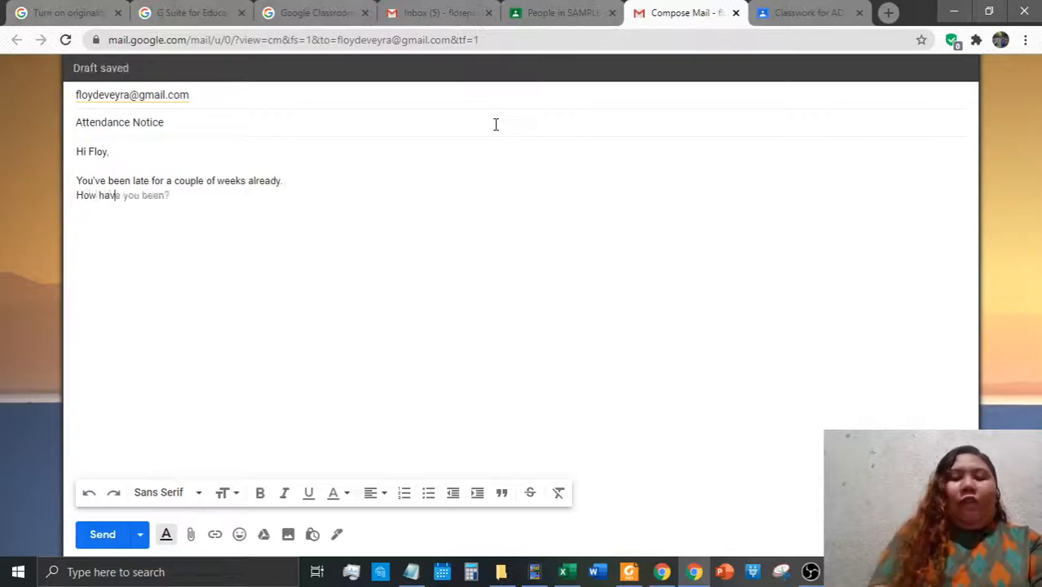
type("e you been doing")
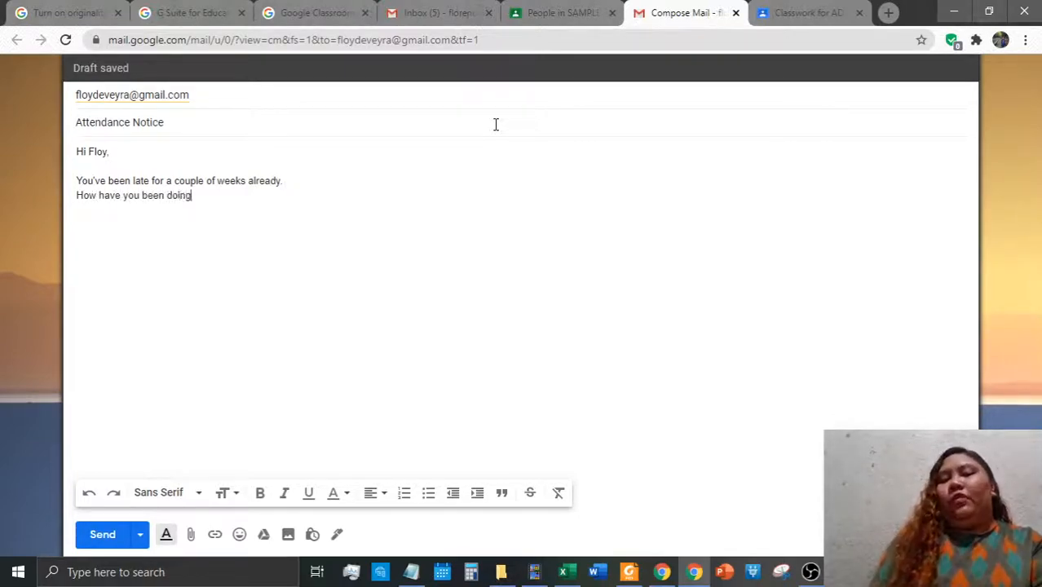
type("e you sick?")
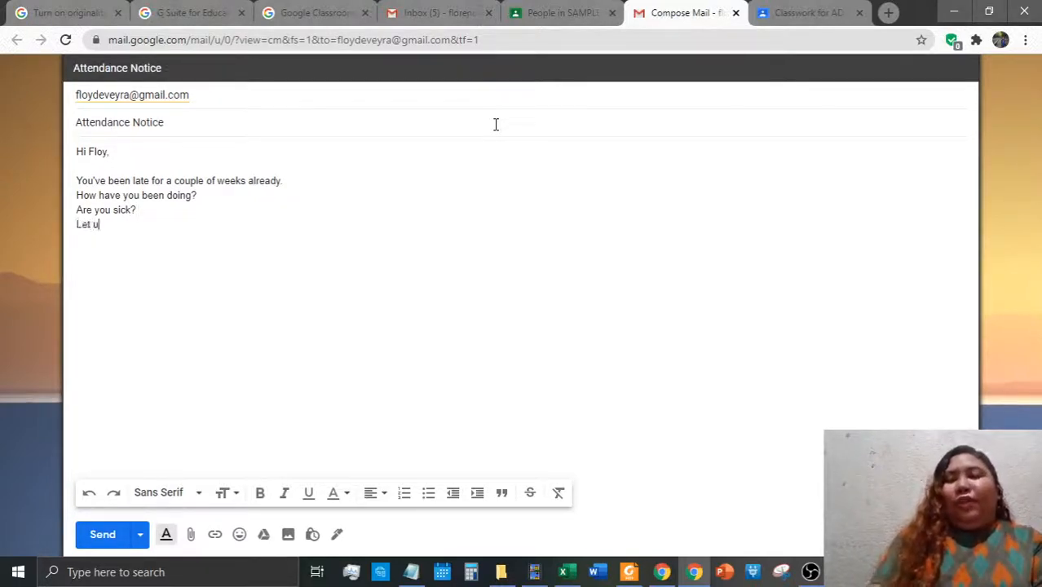
type(". ")
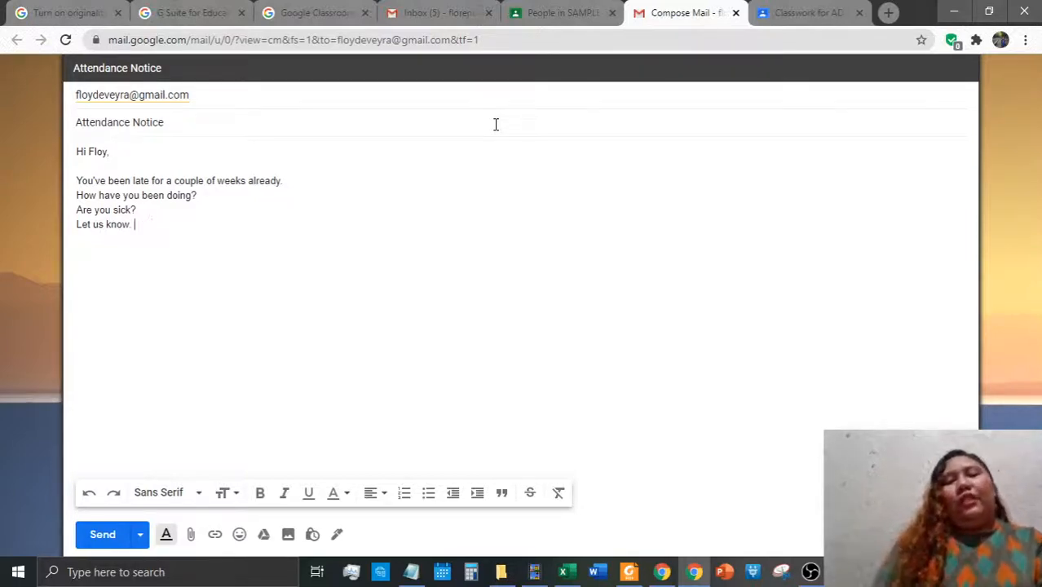
type("Thanks,")
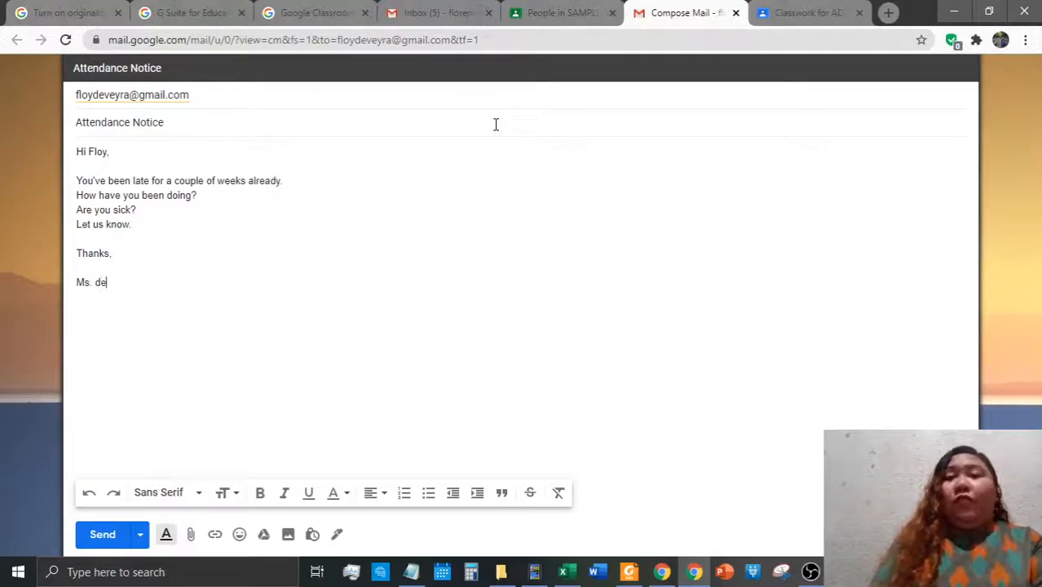
type("eyra")
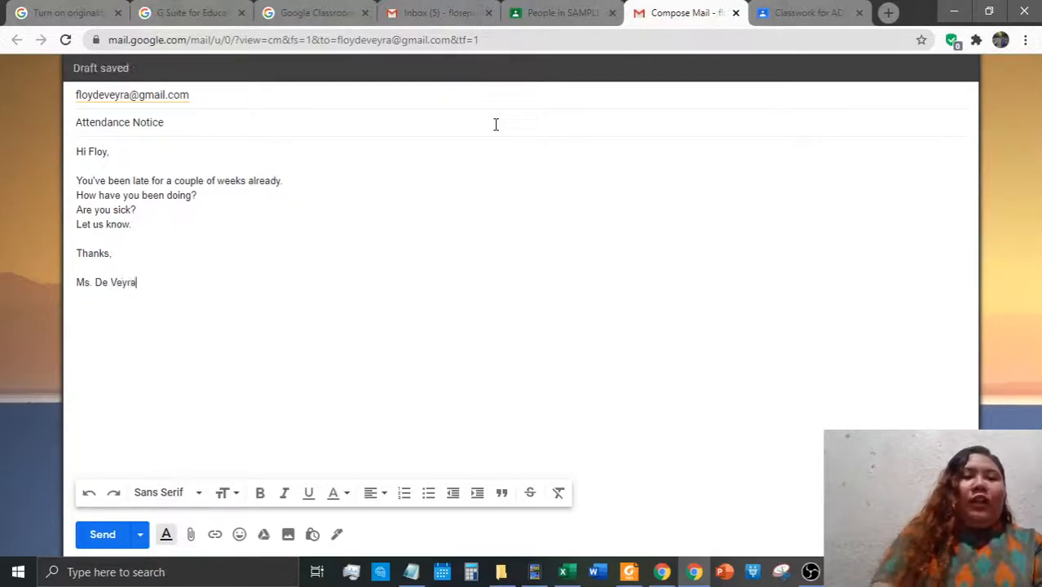
left_click(206, 234)
key("Return")
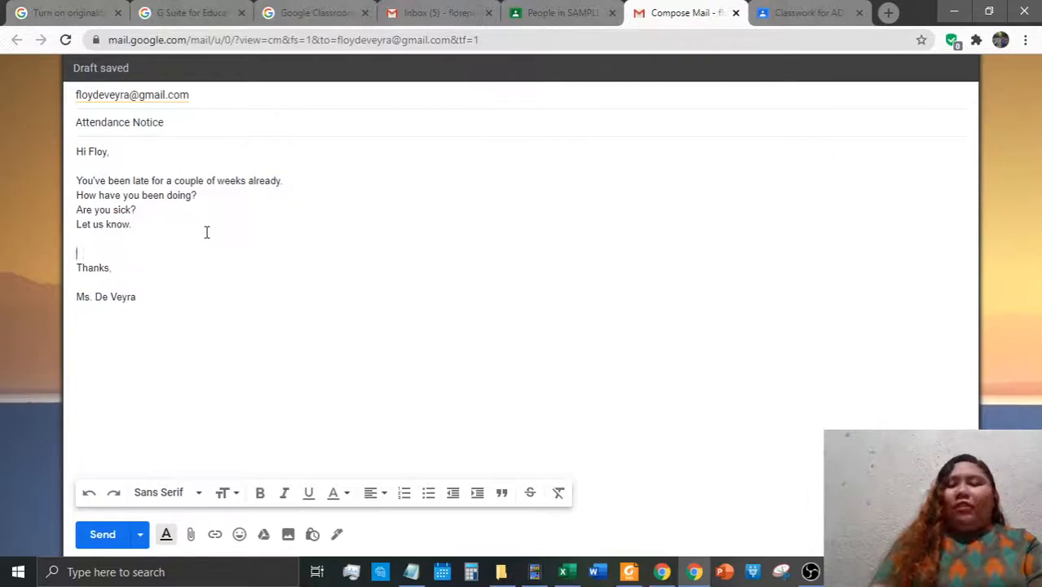
left_click(106, 545)
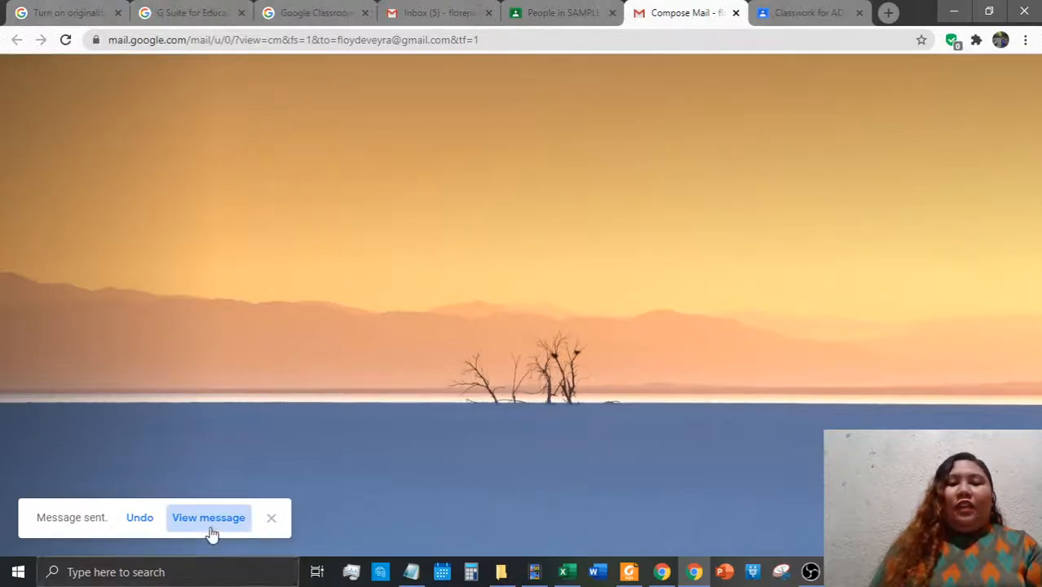
Confirm the Attendance Notice arrived by opening it in the student's Gmail inbox
left_click(209, 528)
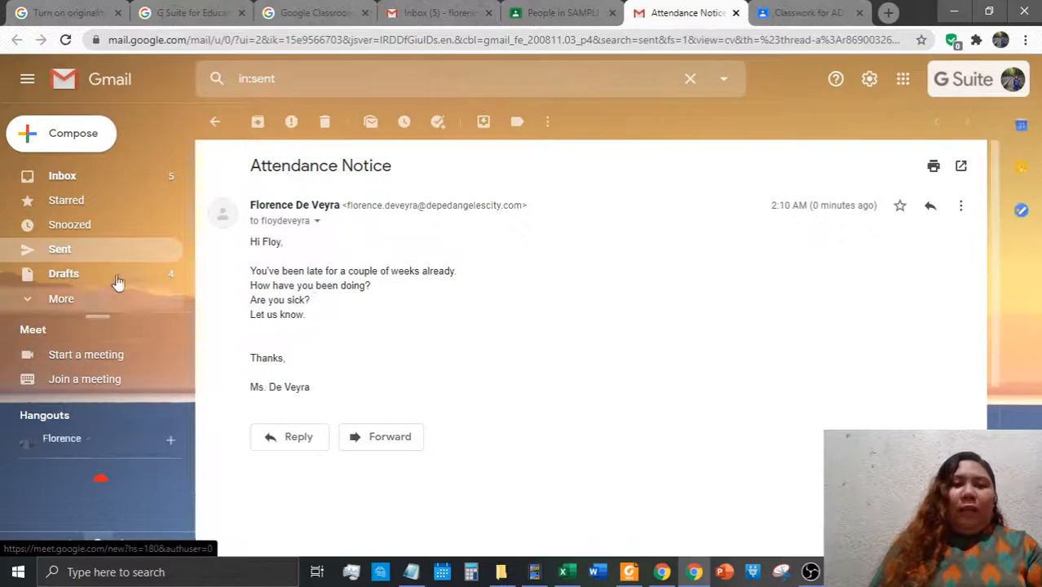
left_click(736, 14)
left_click(662, 572)
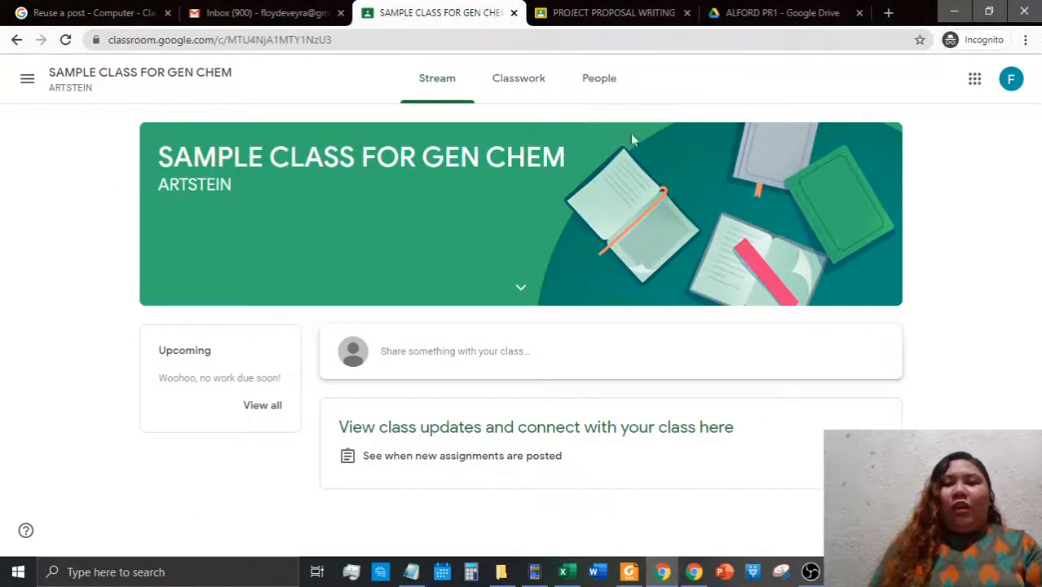
left_click(284, 14)
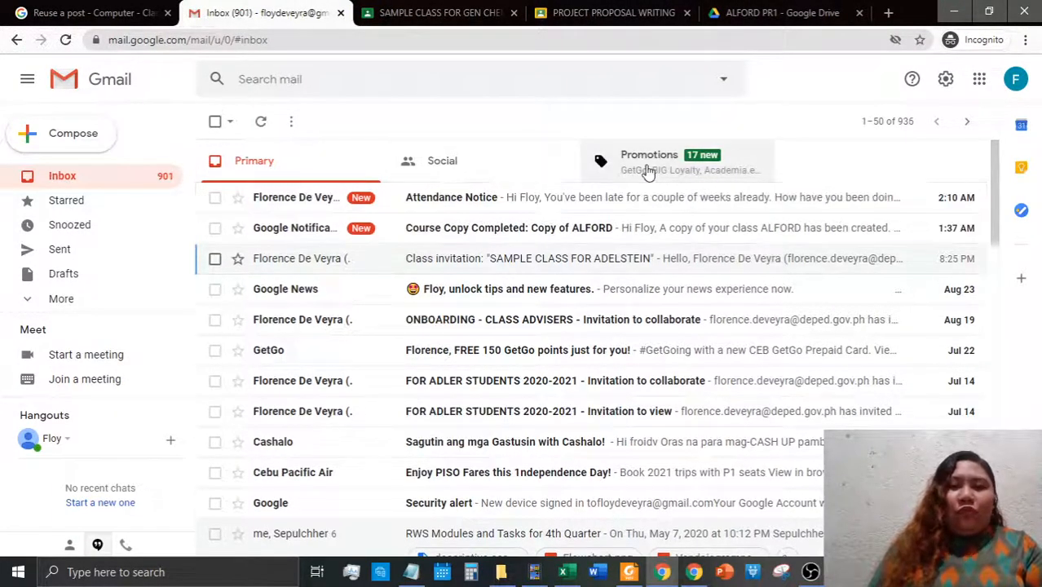
left_click(486, 209)
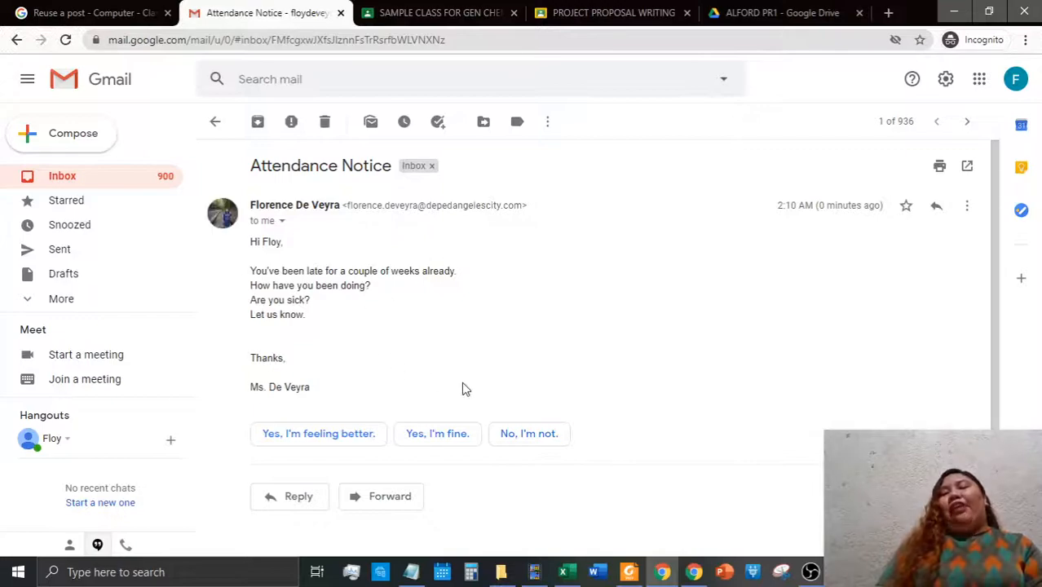
left_click(212, 124)
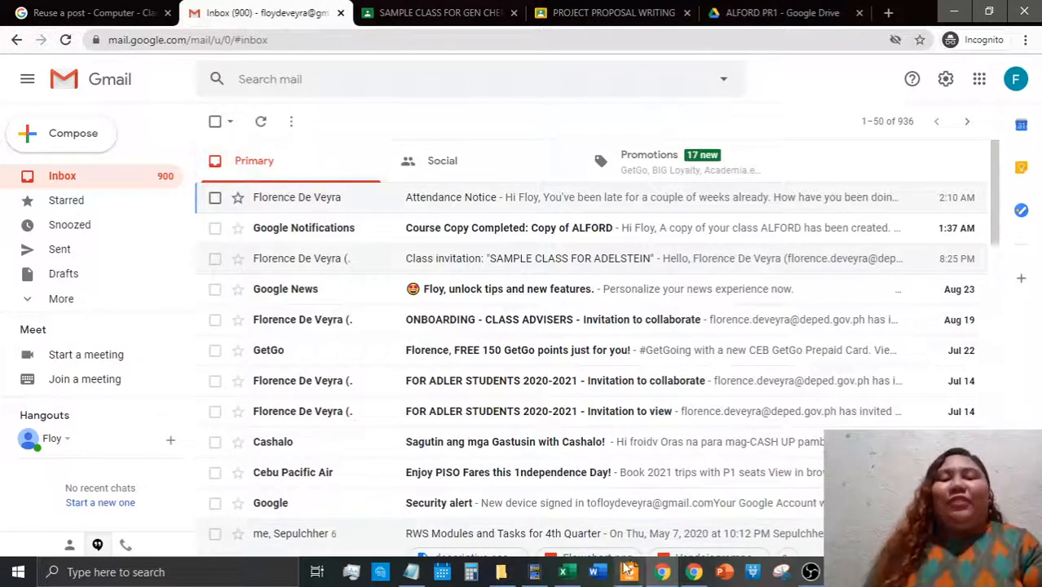
Return to the teacher's window and show the SAMPLE CLASS FOR GEN CHEM People list
left_click(695, 573)
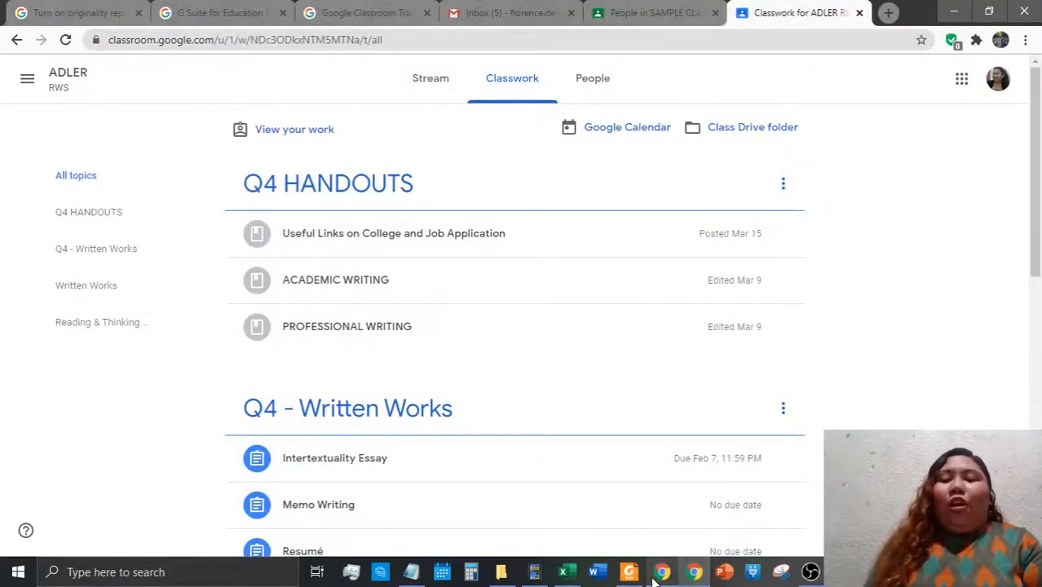
mouse_move(661, 580)
left_click(593, 510)
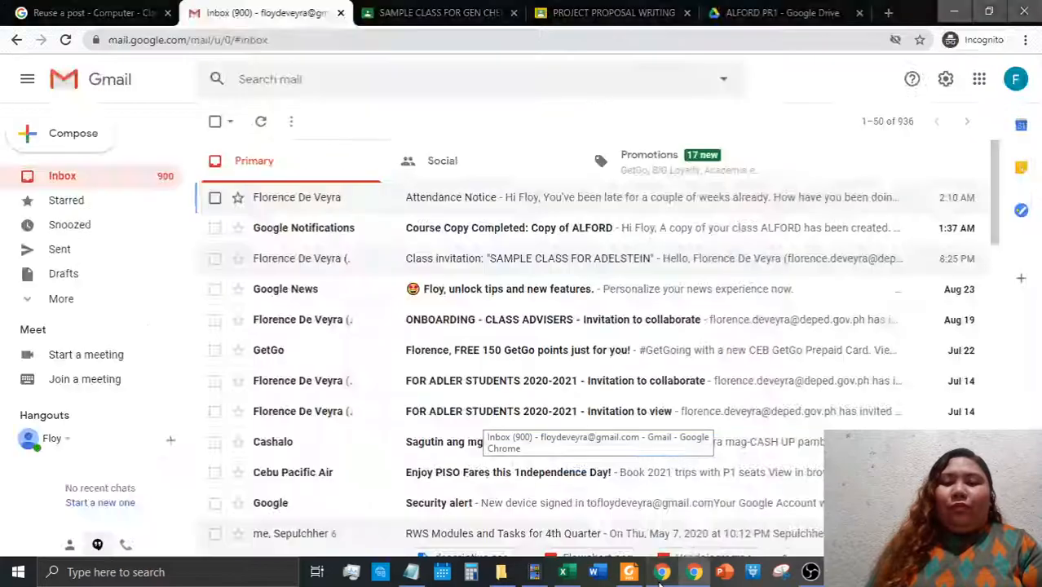
left_click(425, 8)
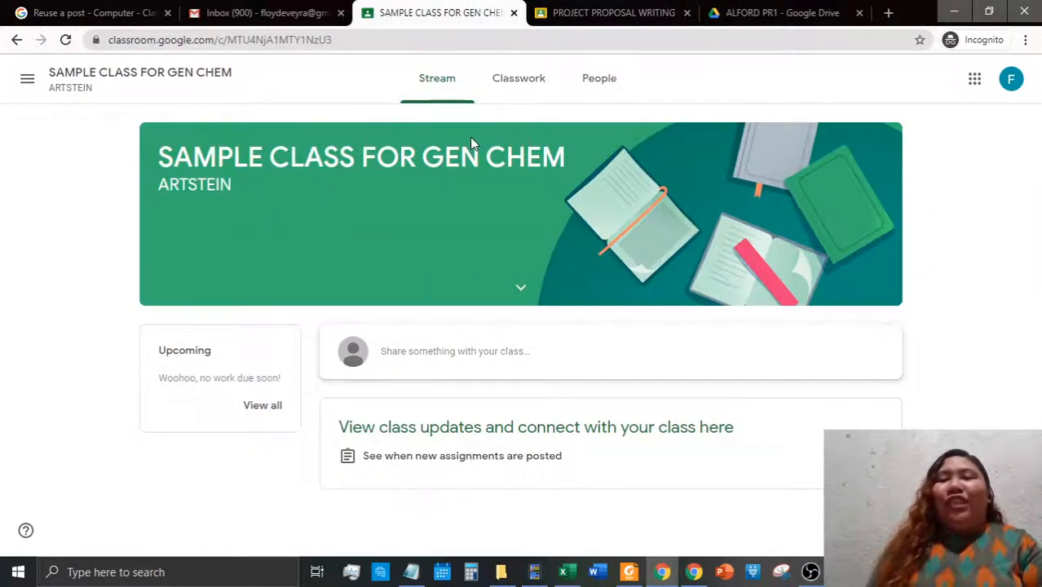
left_click(574, 88)
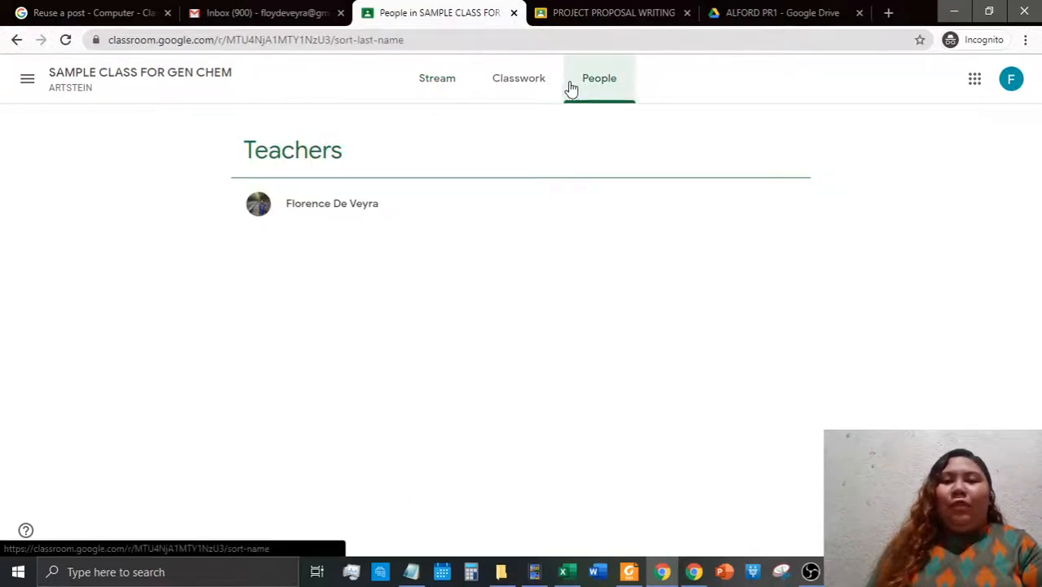
left_click(516, 92)
left_click(448, 90)
left_click(581, 77)
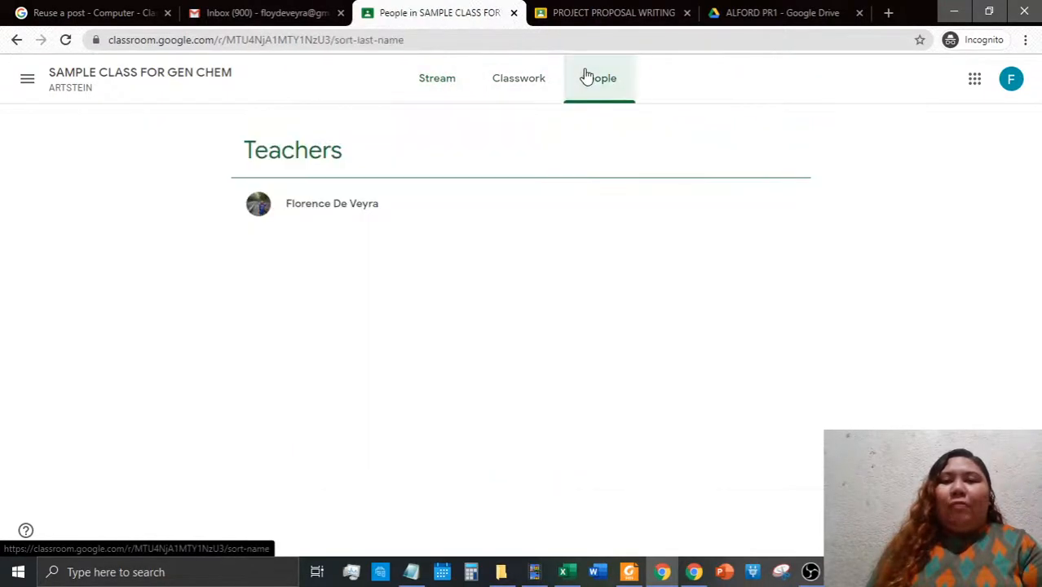
left_click(574, 10)
left_click(475, 8)
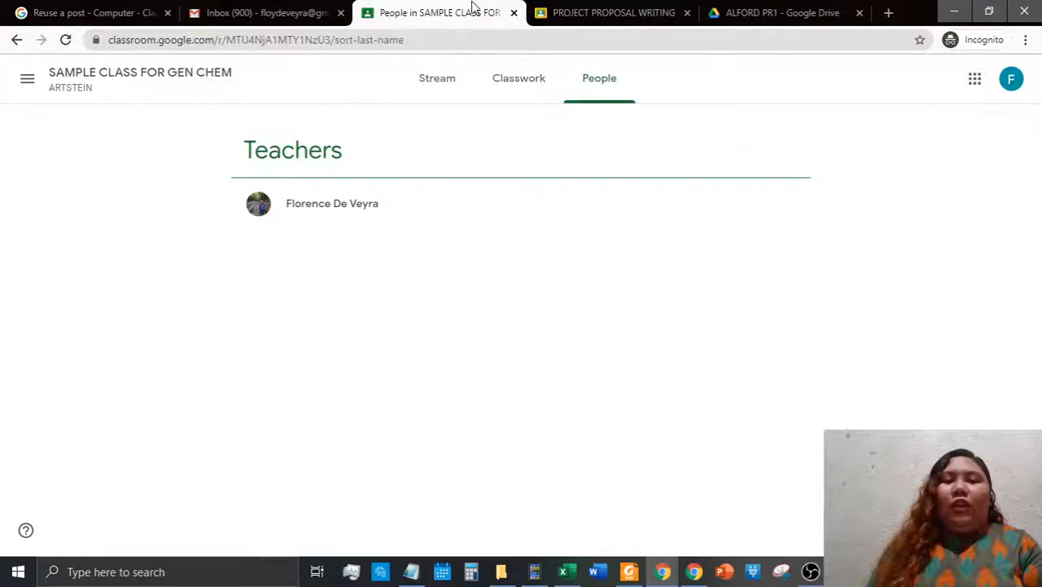
left_click(692, 573)
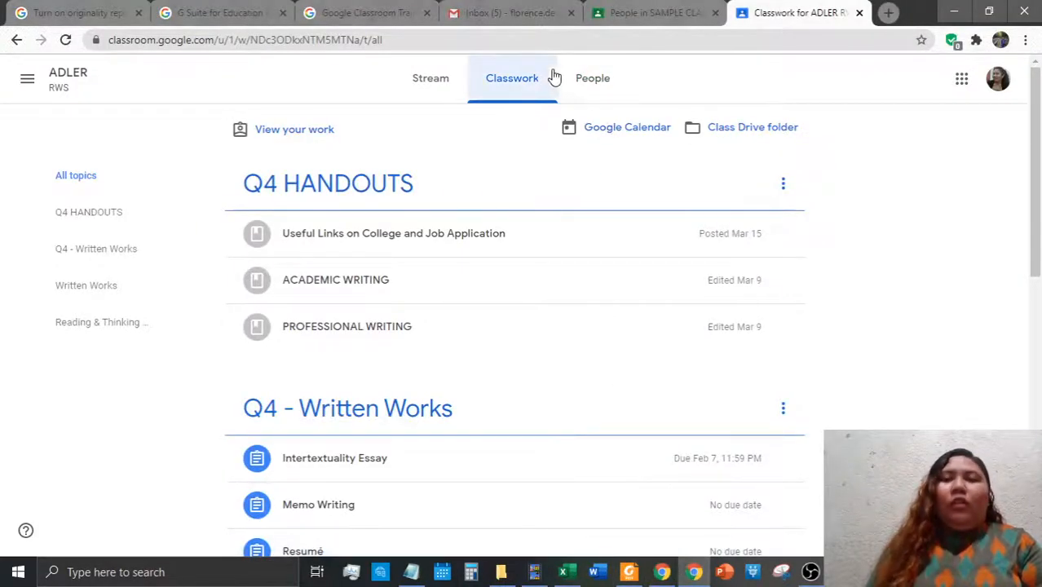
left_click(618, 16)
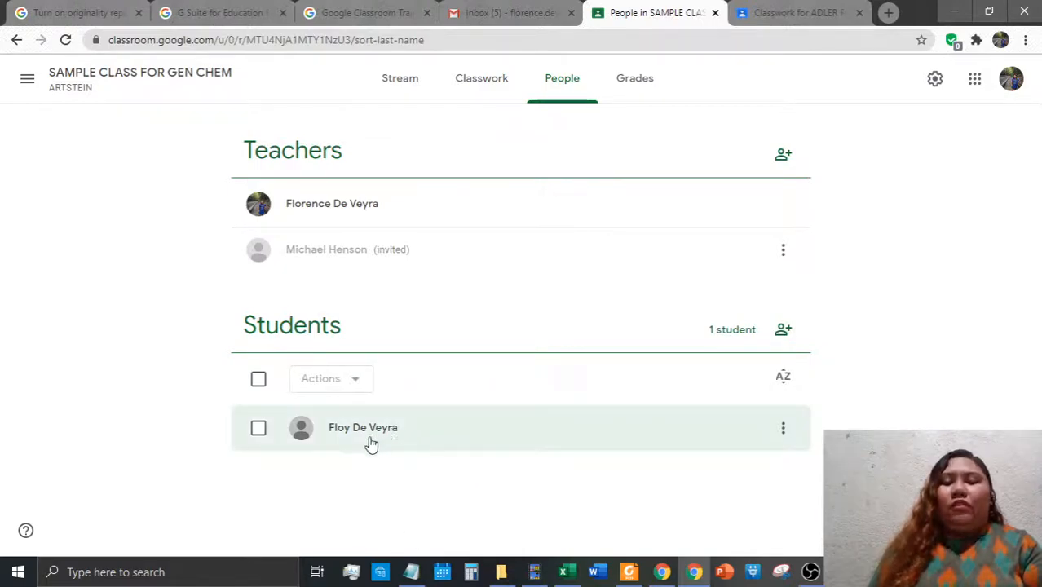
Mute the roster's one enrolled student through Actions > Mute and confirm
left_click(258, 430)
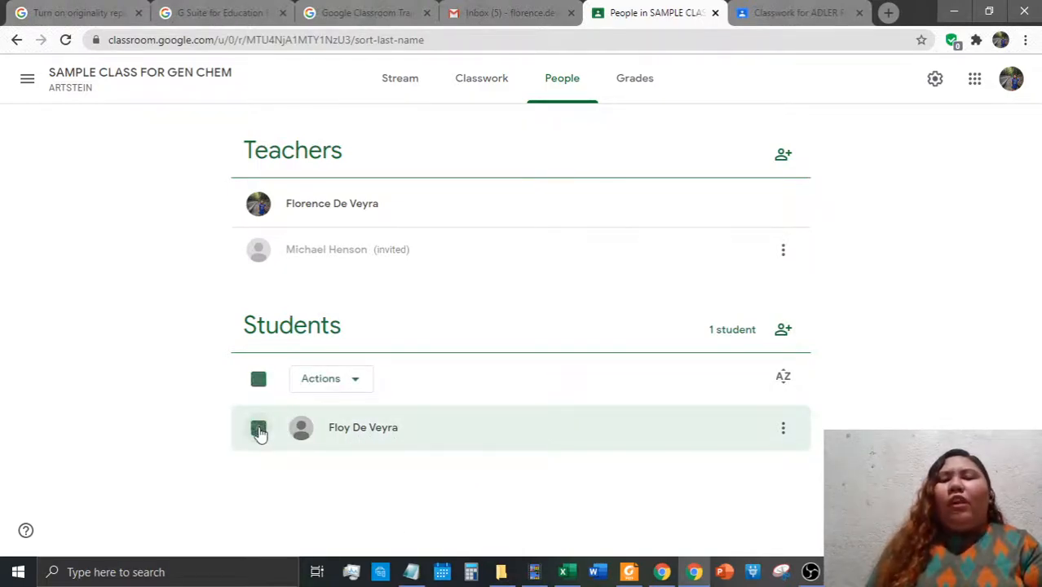
left_click(343, 387)
left_click(330, 493)
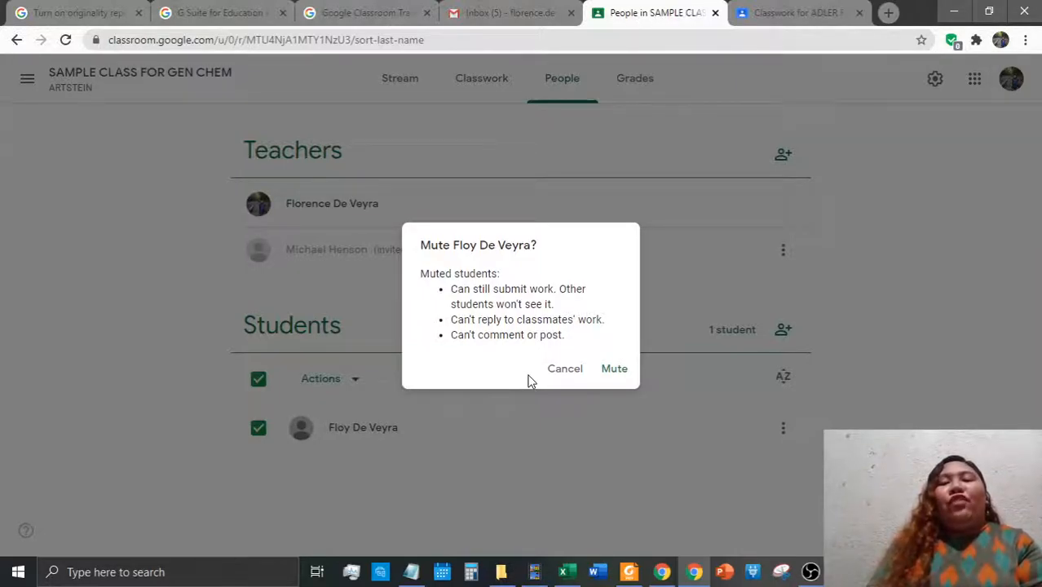
left_click(610, 367)
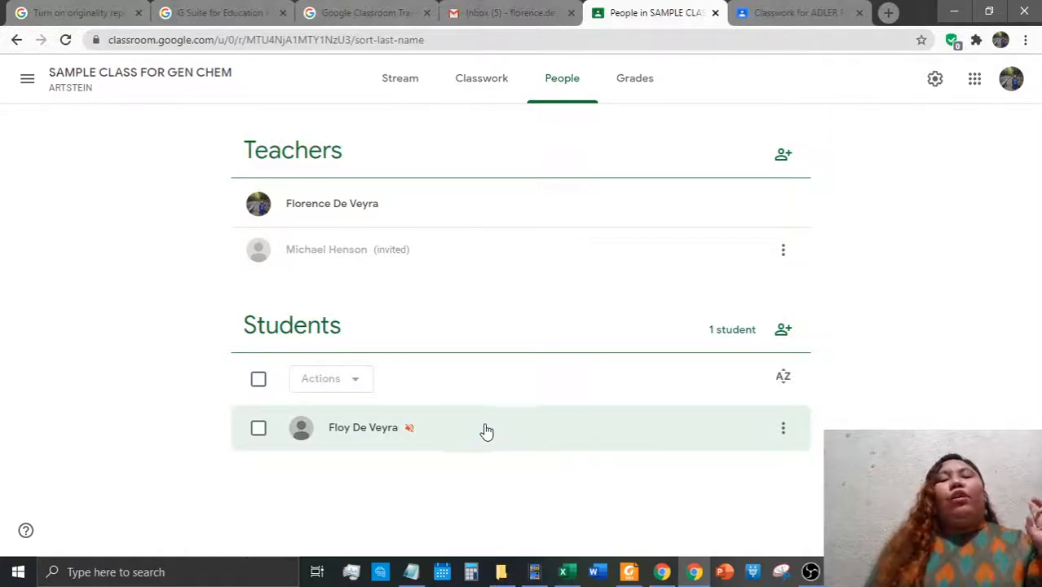
View the student's work page filtered to missing work, then return to the class stream
left_click(412, 432)
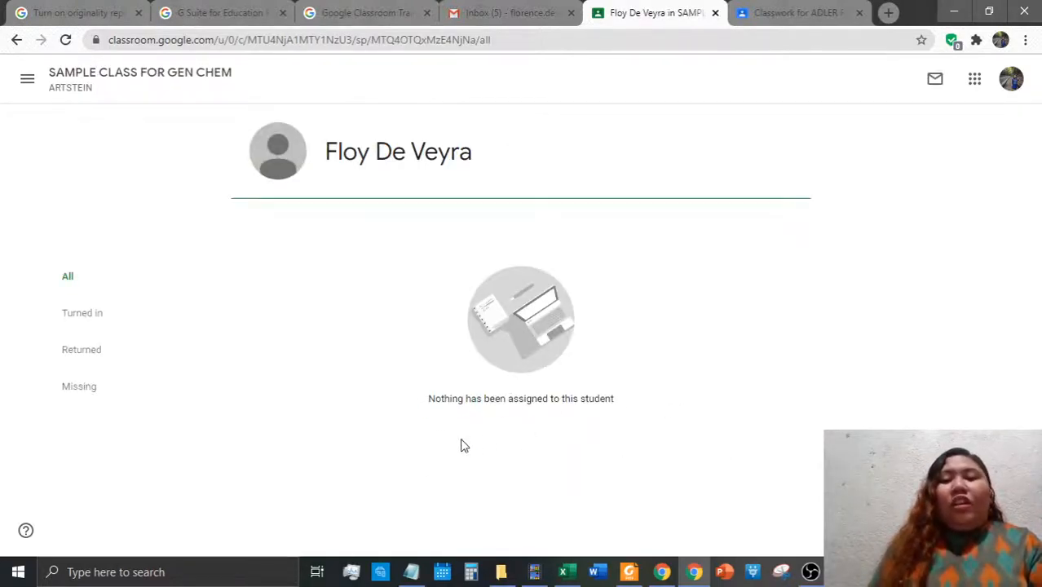
left_click(88, 350)
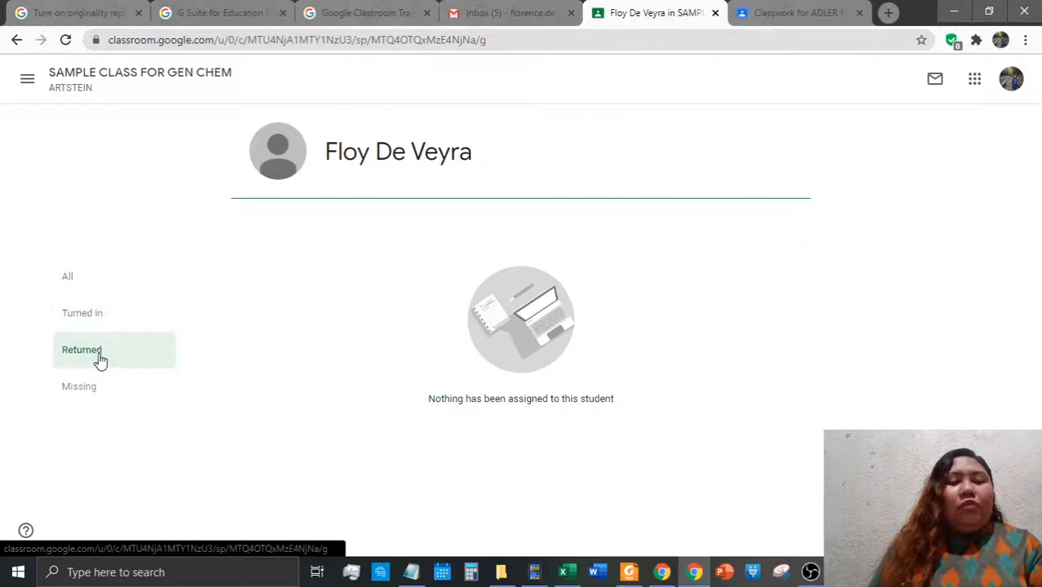
left_click(95, 388)
left_click(16, 39)
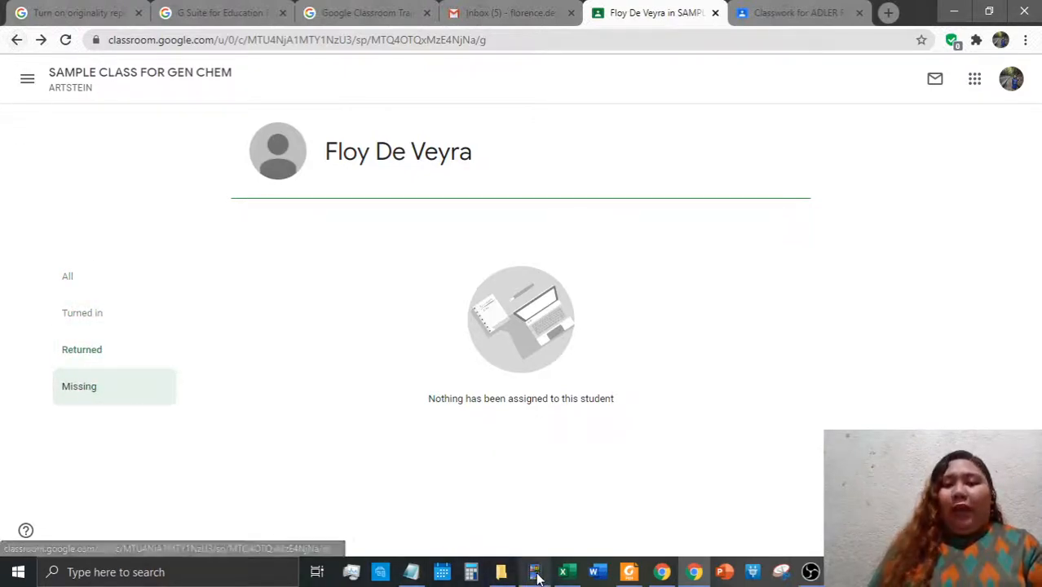
left_click(16, 41)
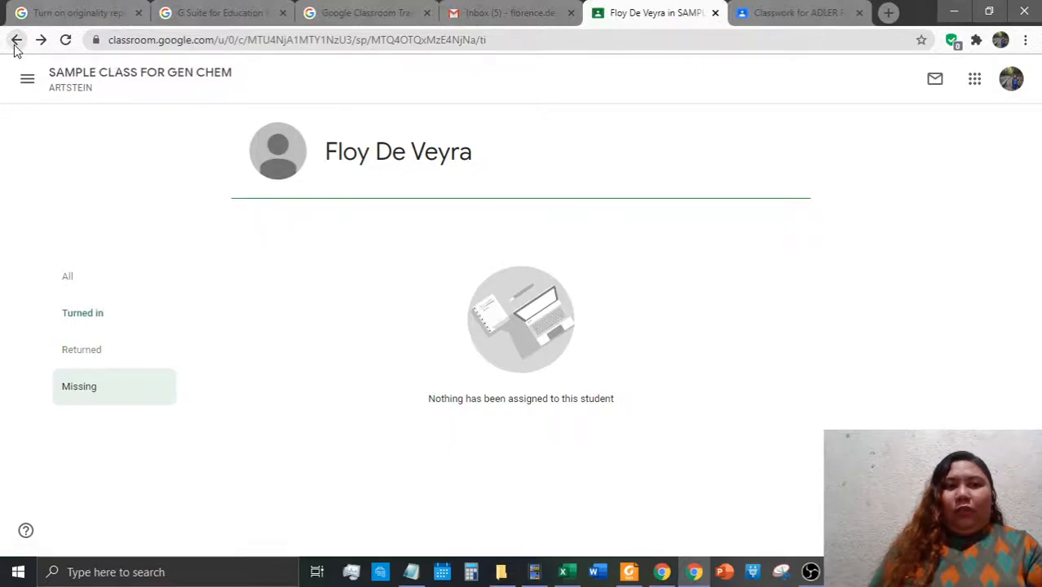
left_click(61, 86)
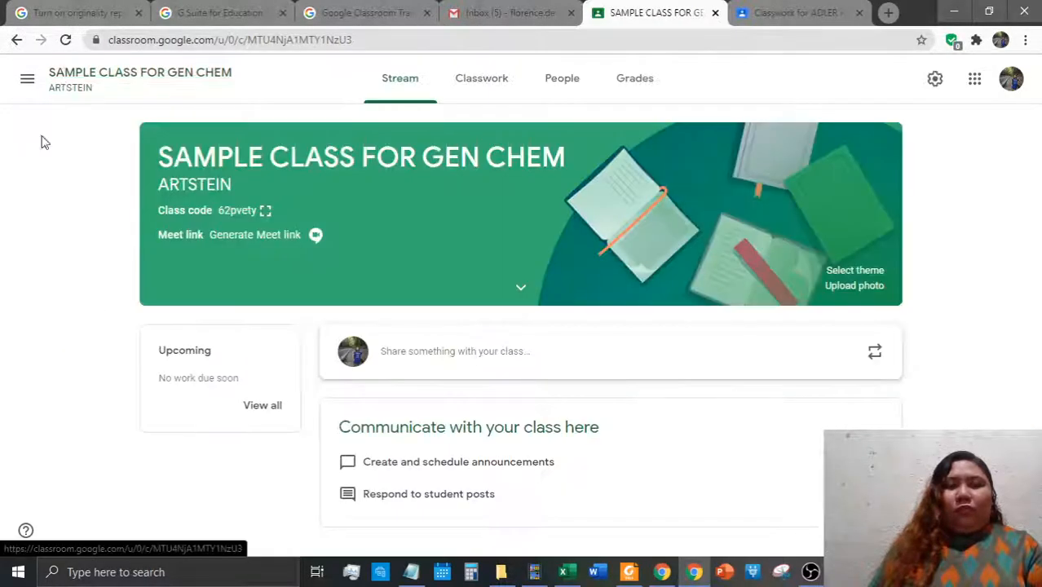
Unmute the student from the People list via Actions > Unmute and confirm
left_click(567, 78)
left_click(258, 428)
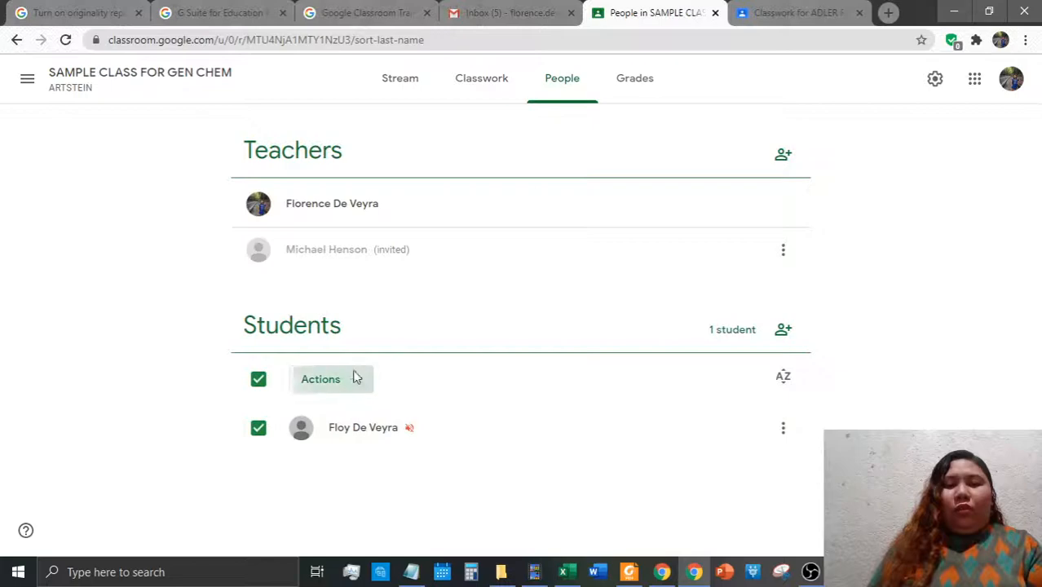
left_click(346, 380)
left_click(343, 485)
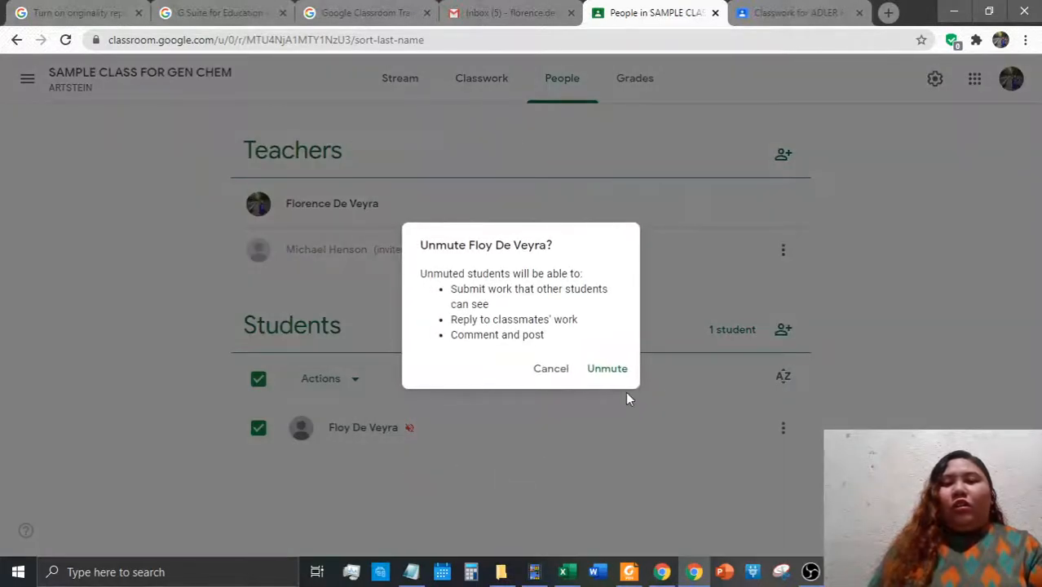
left_click(610, 371)
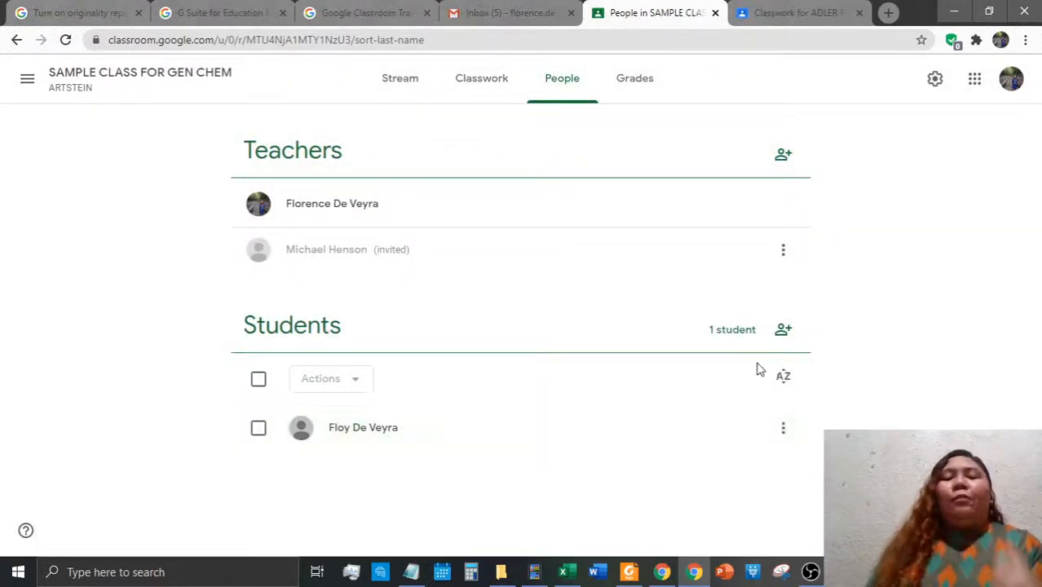
left_click(562, 572)
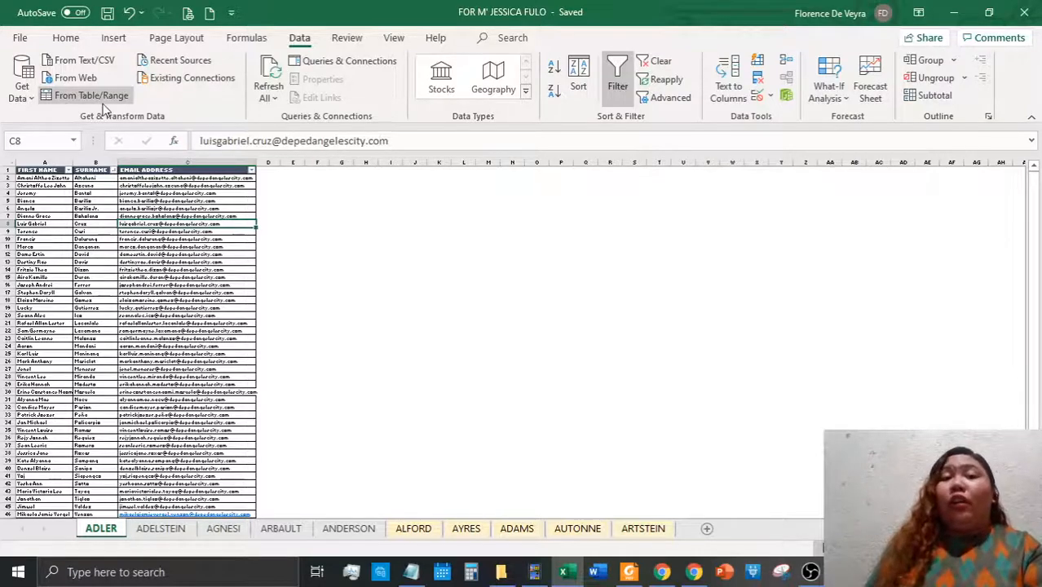
Copy the 46 student e-mail addresses in C2:C47 of the ADLER sheet
left_click_drag(150, 178, 199, 446)
key("ctrl+c")
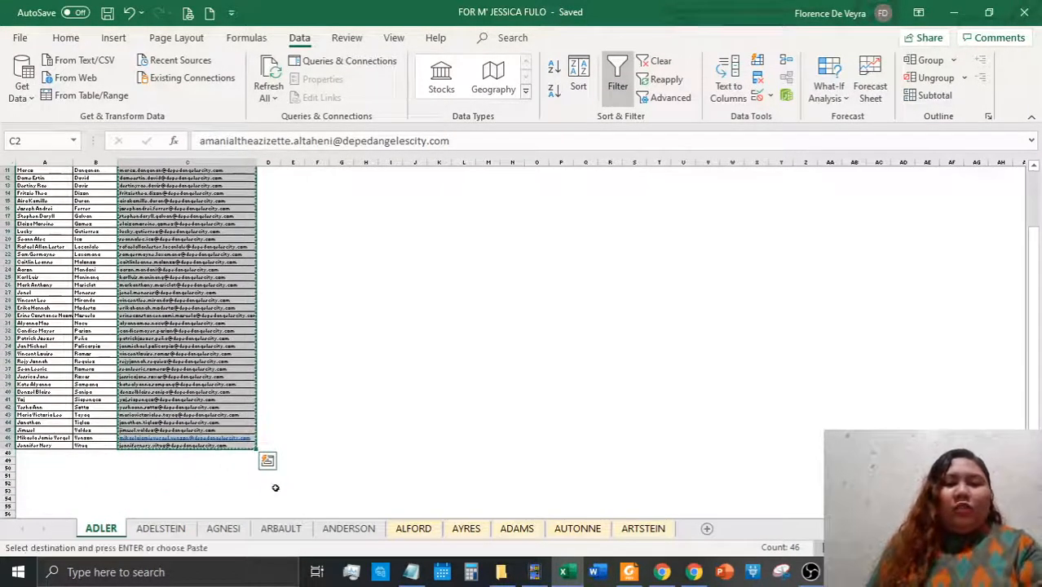
scroll(522, 424, "up", 3)
left_click(693, 579)
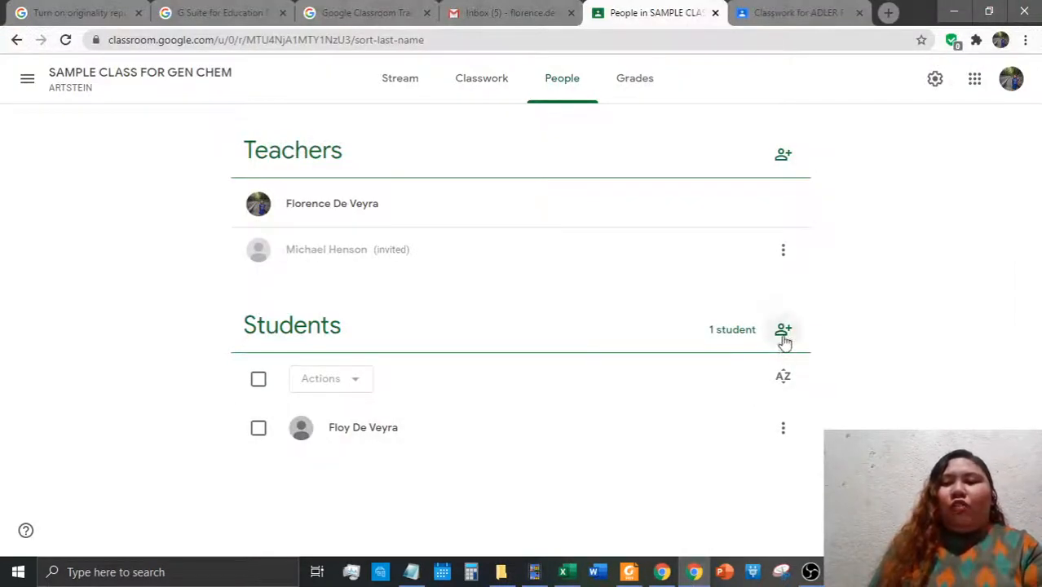
Paste the copied student e-mails as recipients in Invite students and send the invitations
left_click(782, 333)
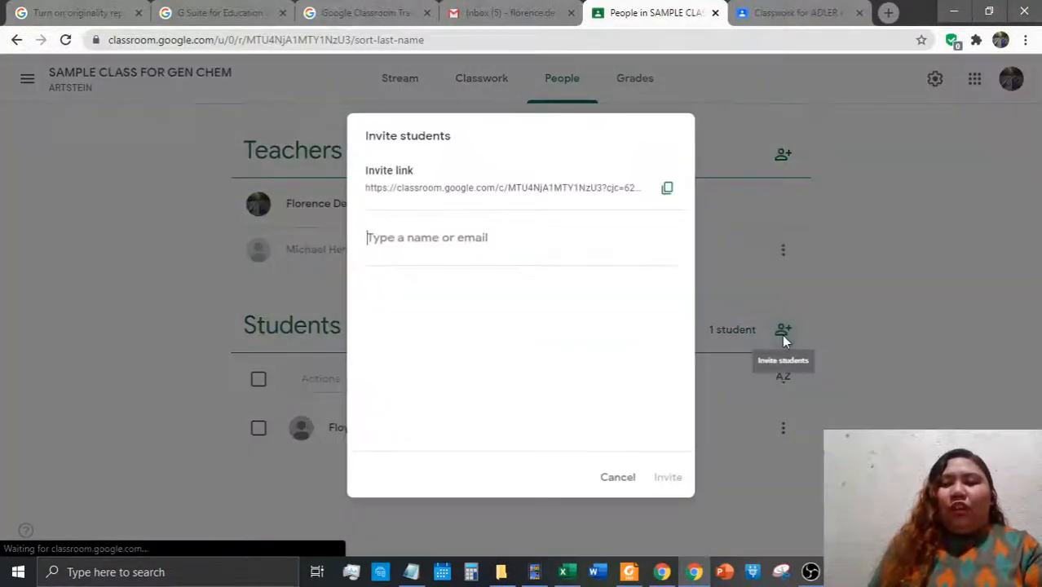
left_click(477, 237)
key("ctrl+v")
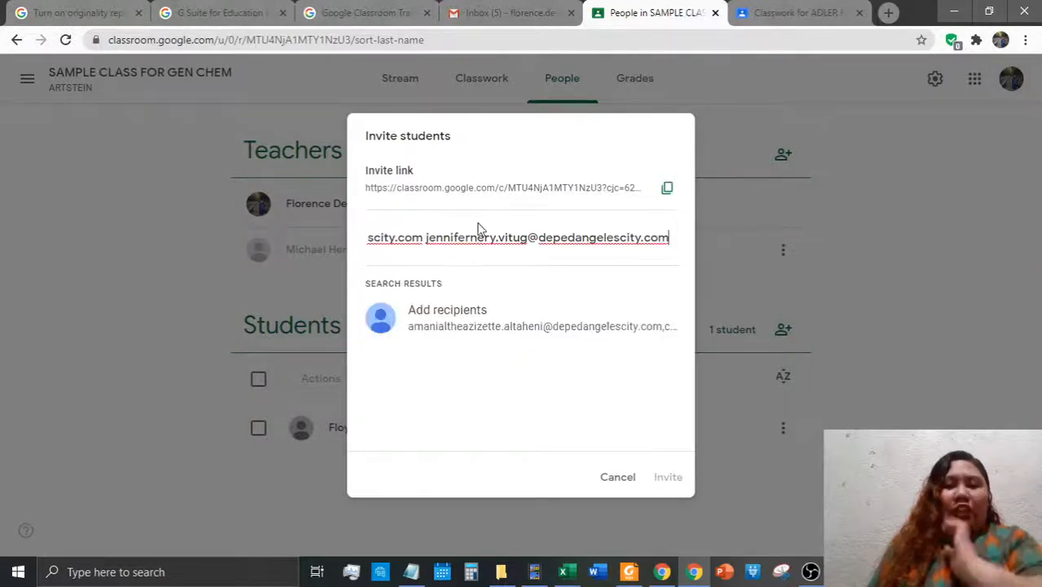
left_click(477, 310)
scroll(477, 301, "up", 10)
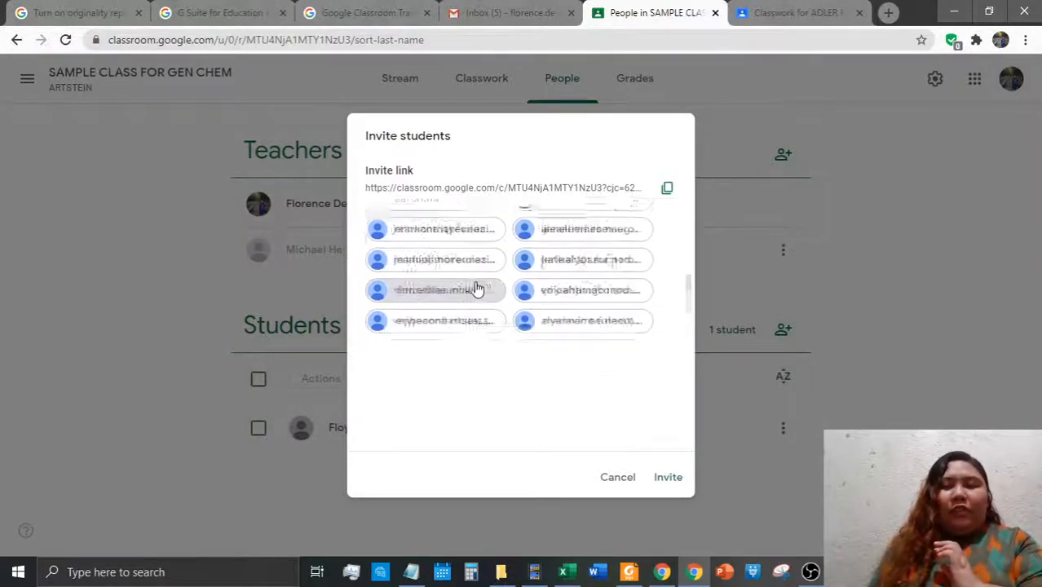
scroll(481, 280, "down", 8)
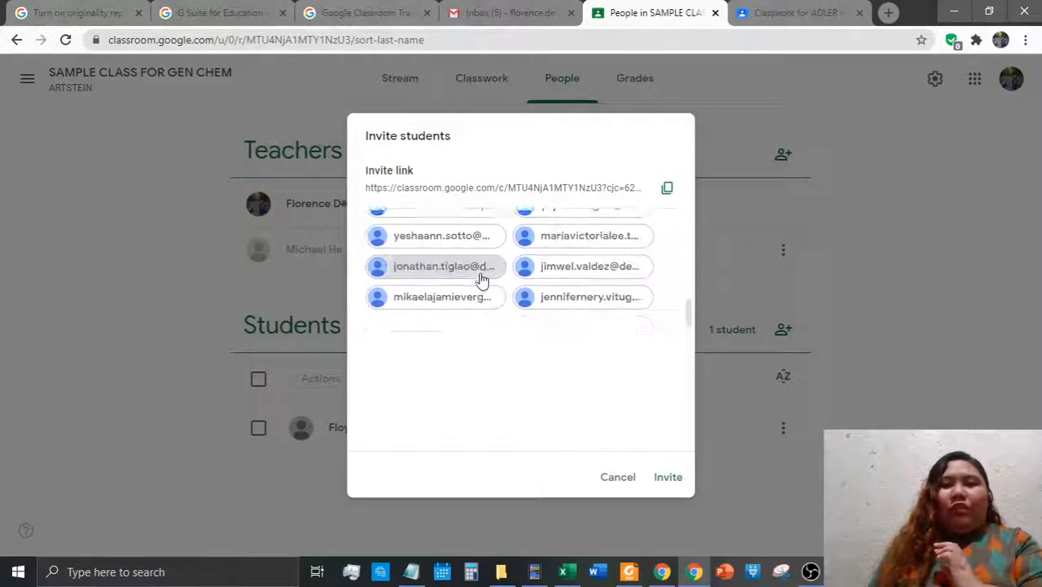
left_click(673, 481)
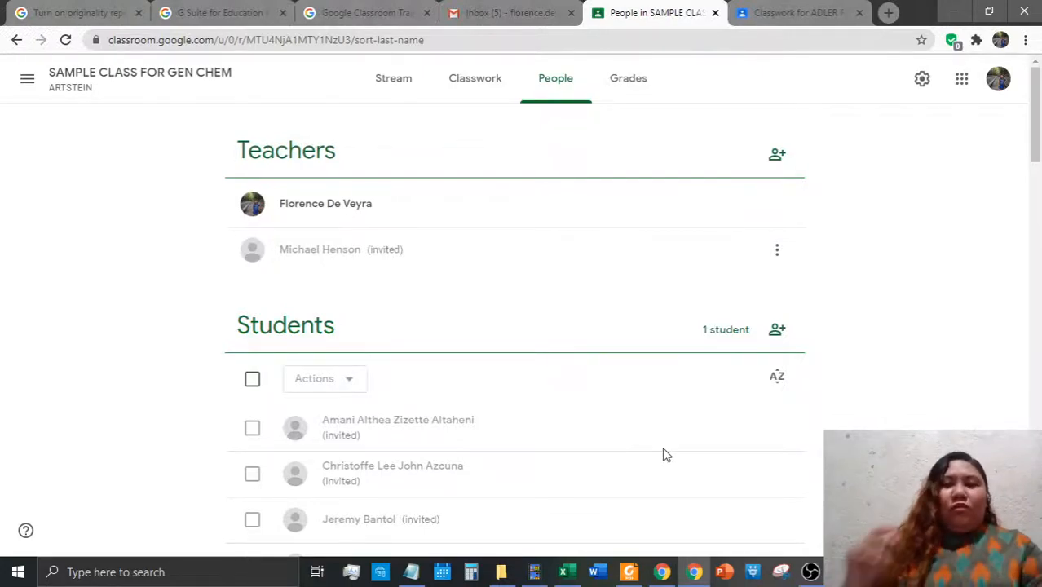
Select every student except the joined one, then remove them and confirm Remove
scroll(664, 454, "down", 10)
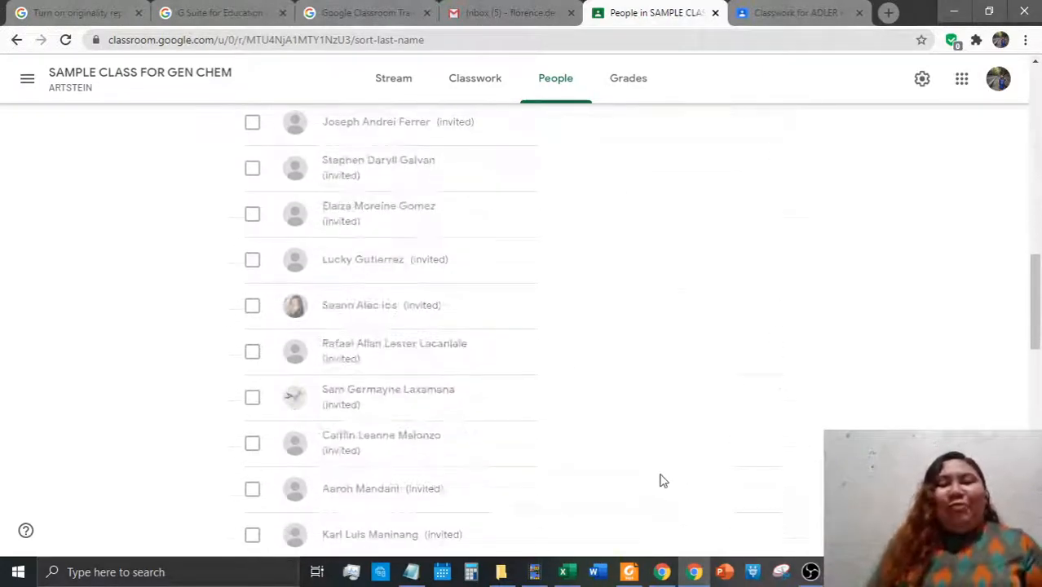
scroll(664, 489, "down", 12)
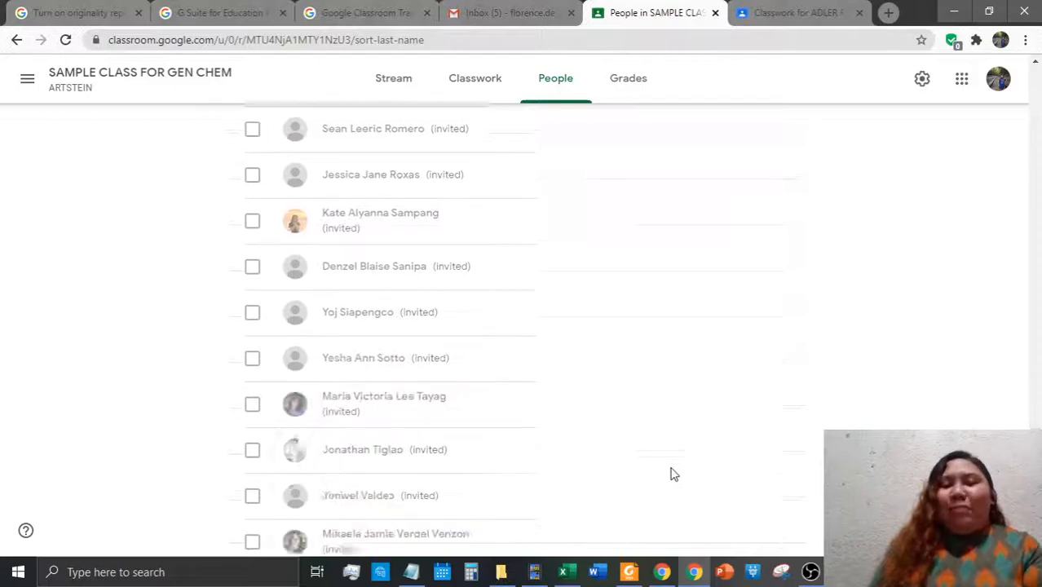
scroll(696, 447, "up", 20)
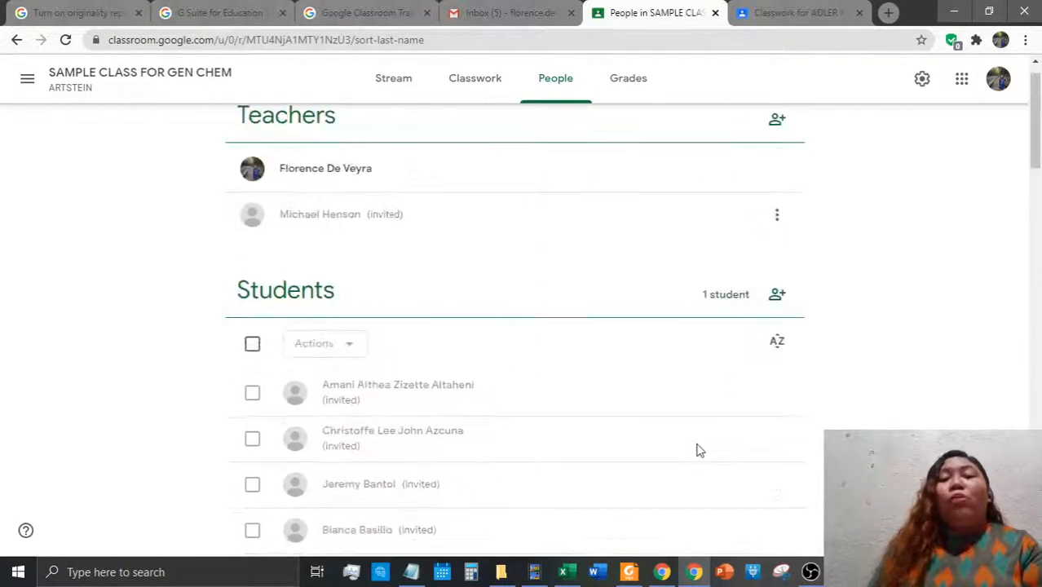
left_click(254, 379)
scroll(367, 451, "down", 10)
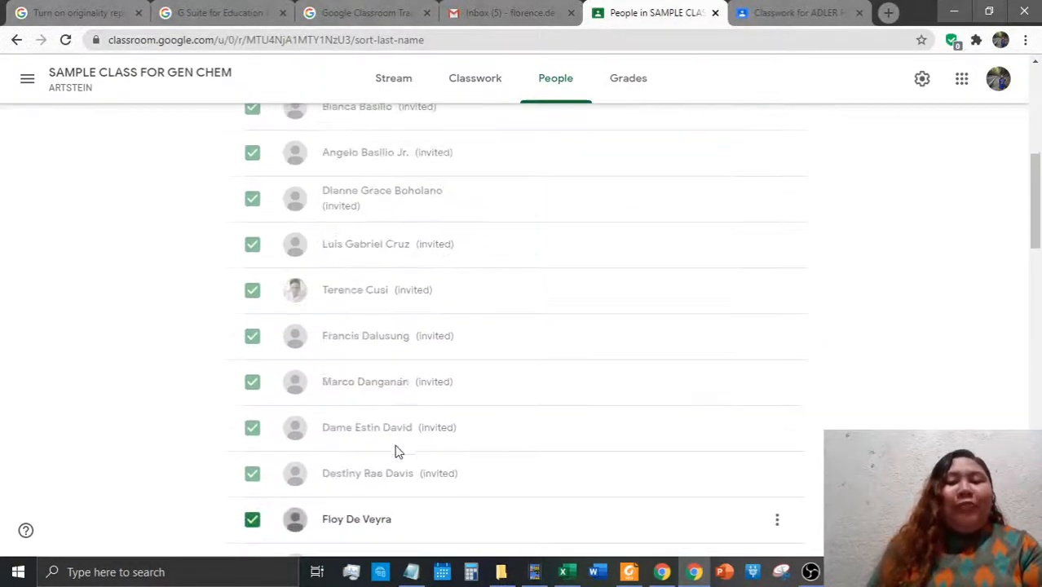
left_click(252, 213)
scroll(337, 367, "up", 6)
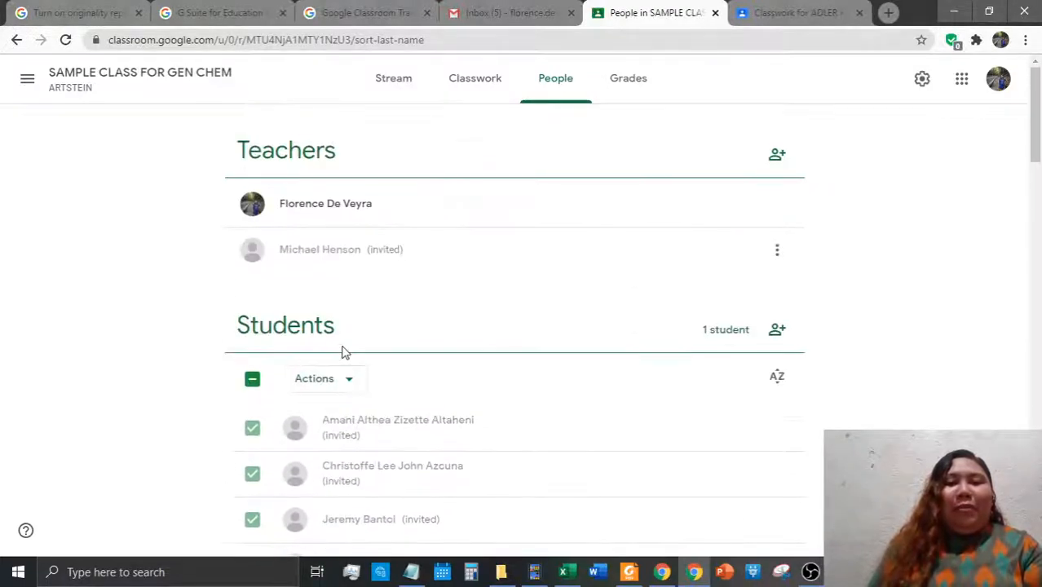
left_click(324, 383)
left_click(340, 453)
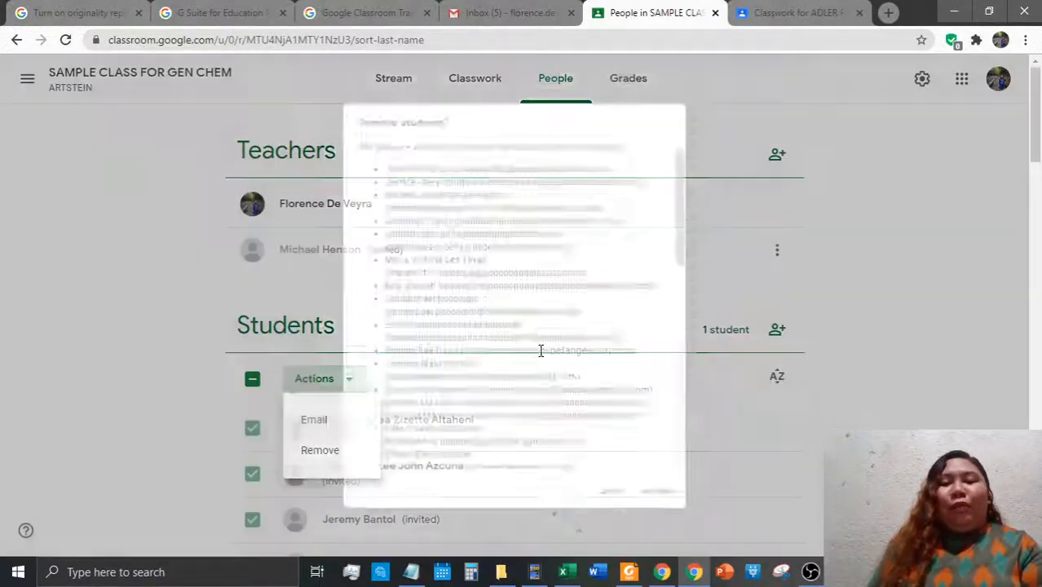
left_click(683, 522)
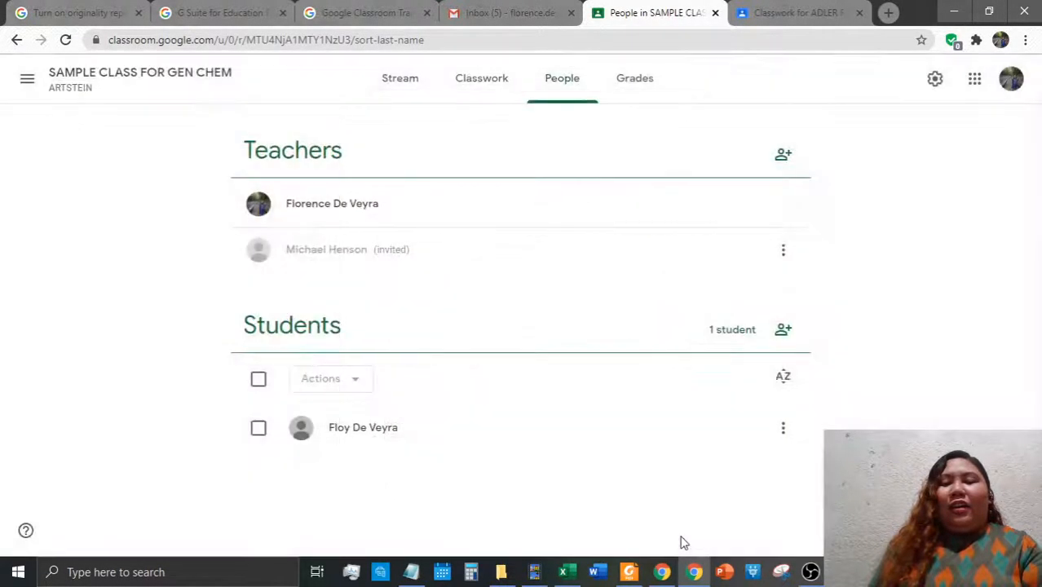
Copy the class invite link from Invite students and start a new Gmail message
left_click(783, 331)
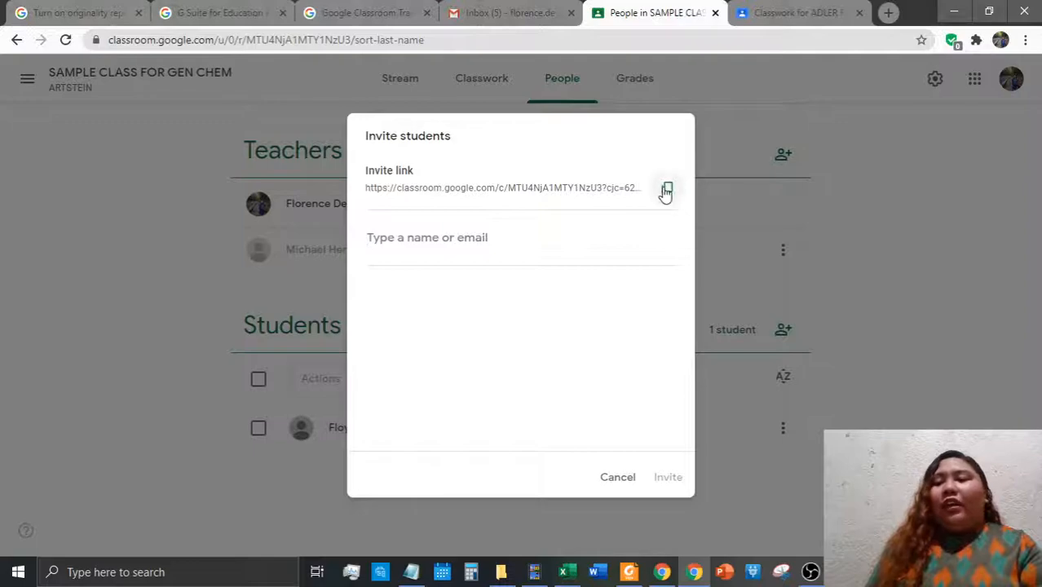
left_click(666, 188)
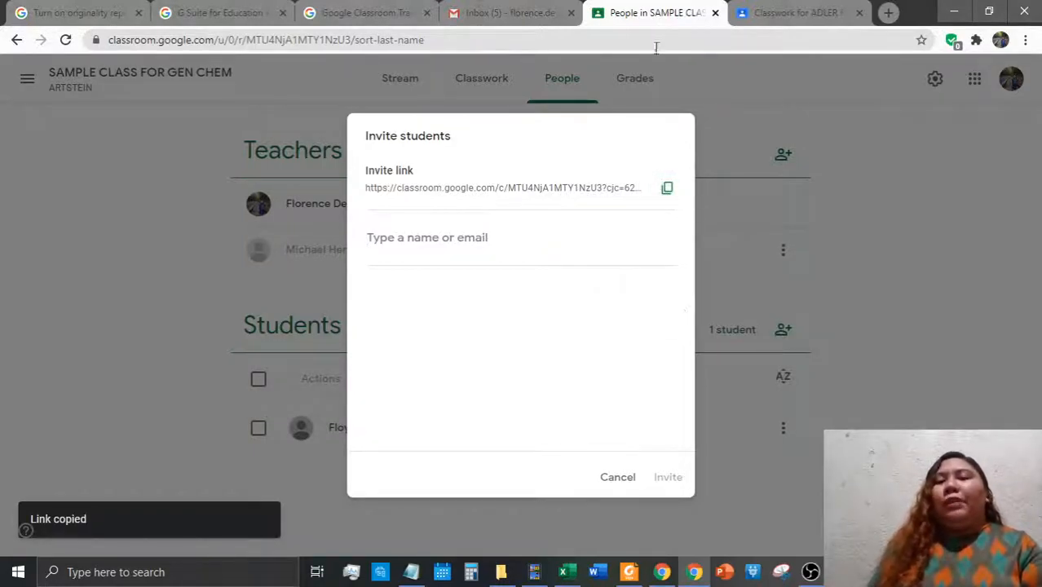
left_click(513, 12)
left_click(26, 140)
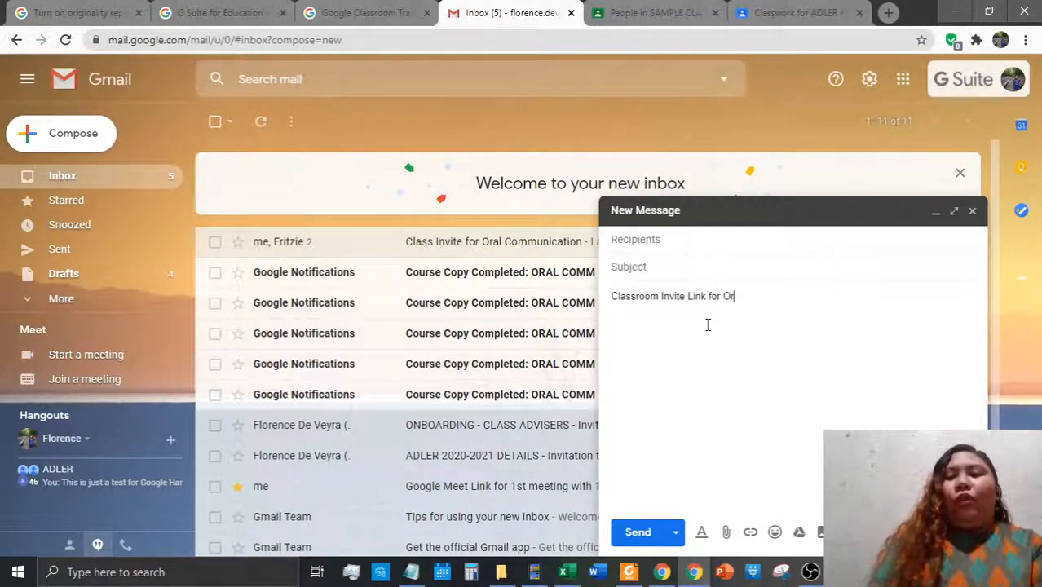
Write the body: paste the invite link, add a 'Hi,' greeting and a 'Sincerely' sign-off with the teacher's name
type("Comm:")
key("Return")
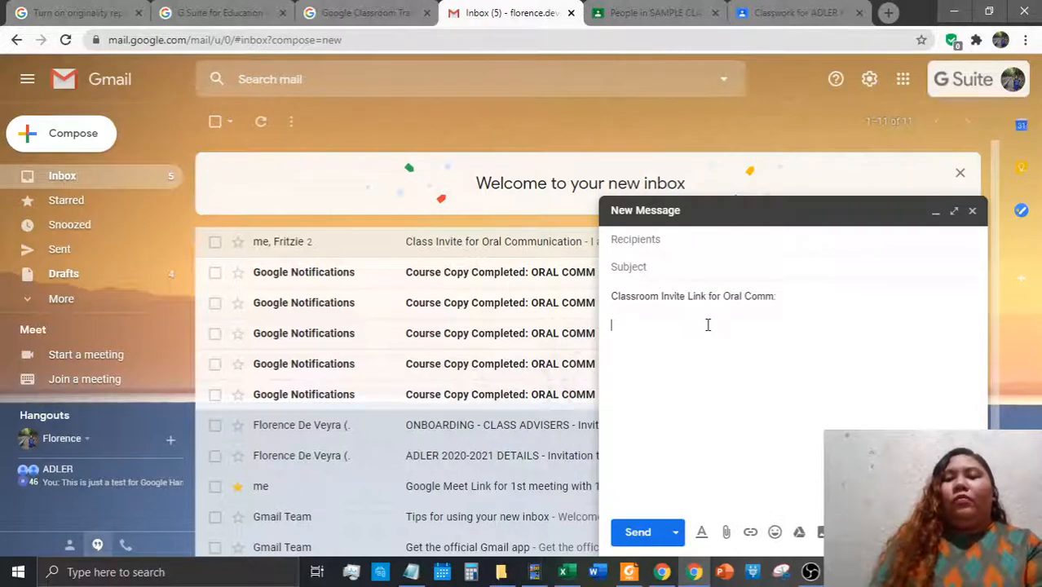
key("ctrl+v")
type("Hi,")
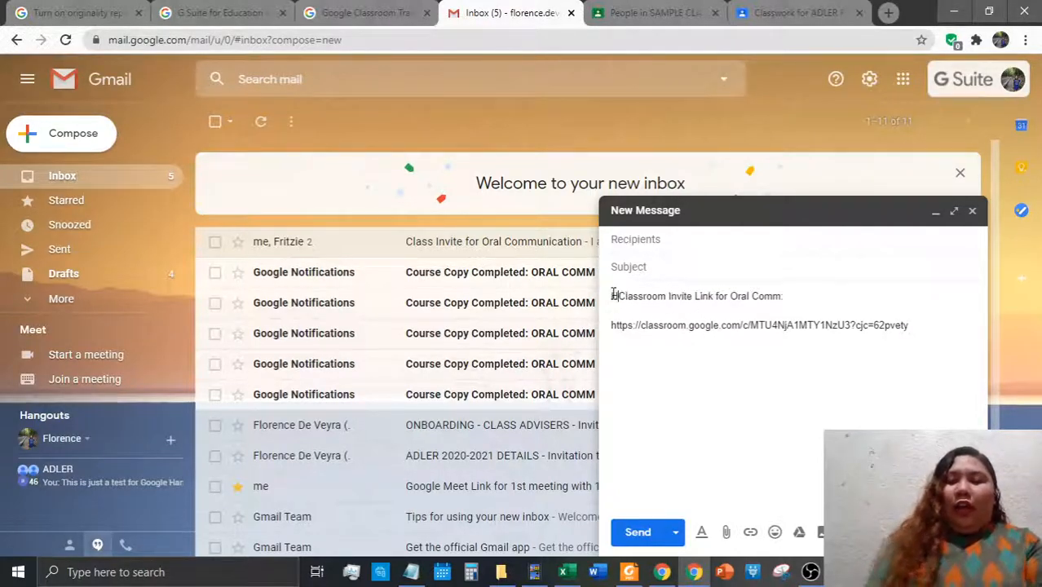
key("Return")
key("Return")
type("Pleas")
type("e check the")
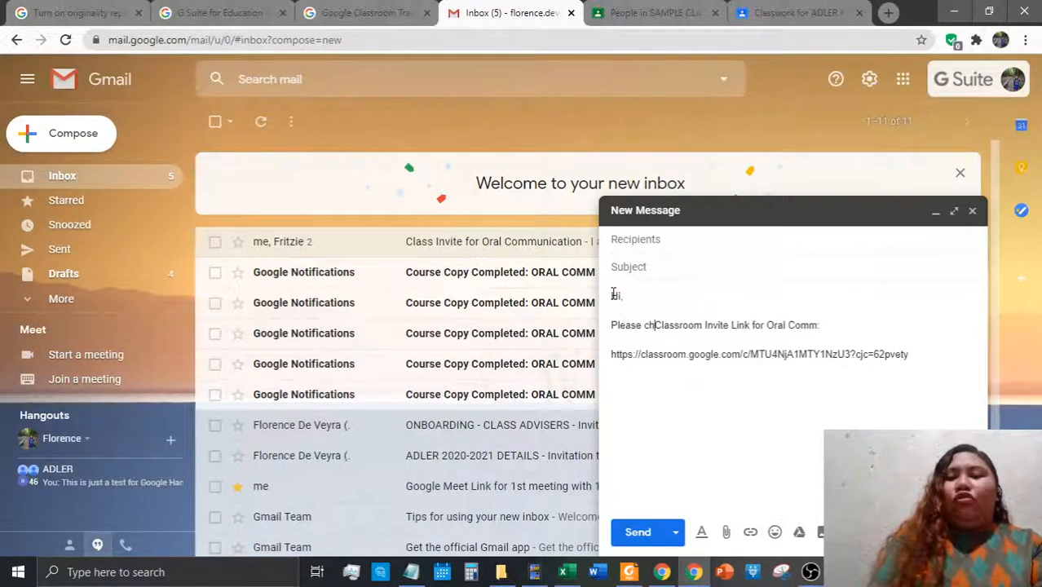
key("Delete")
type("C")
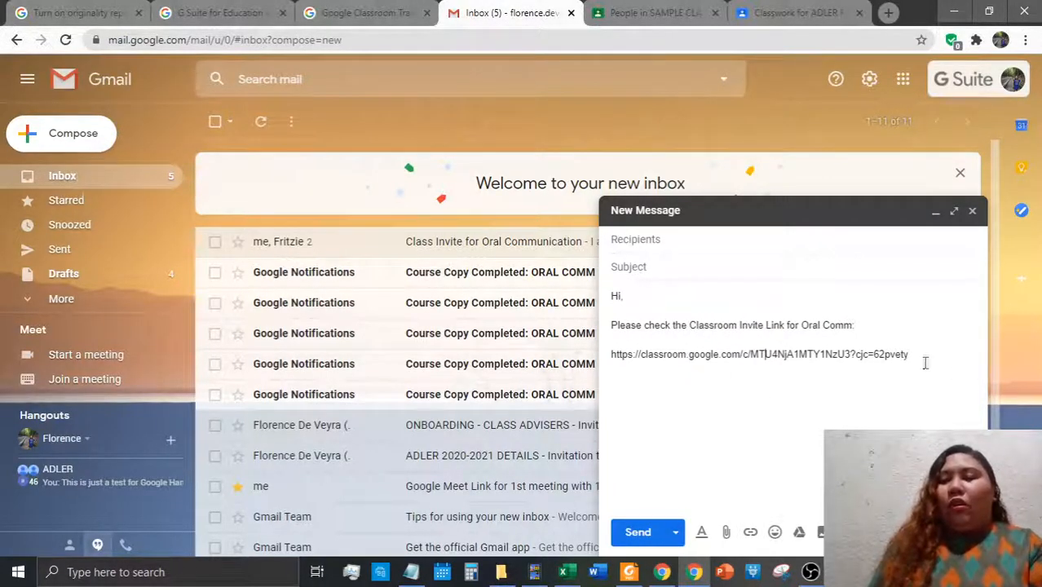
left_click(924, 362)
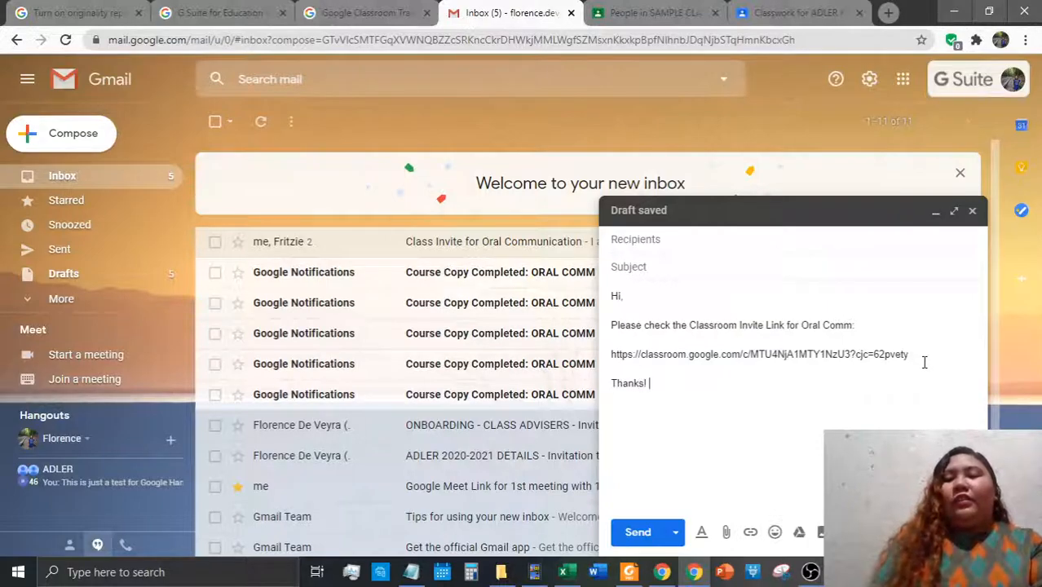
type("incerely")
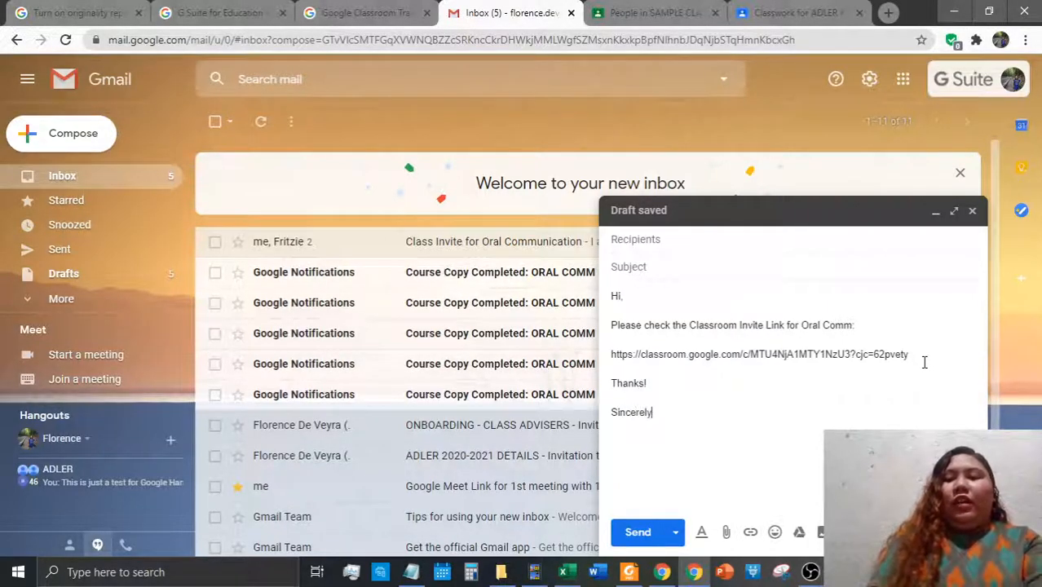
type(", Ms")
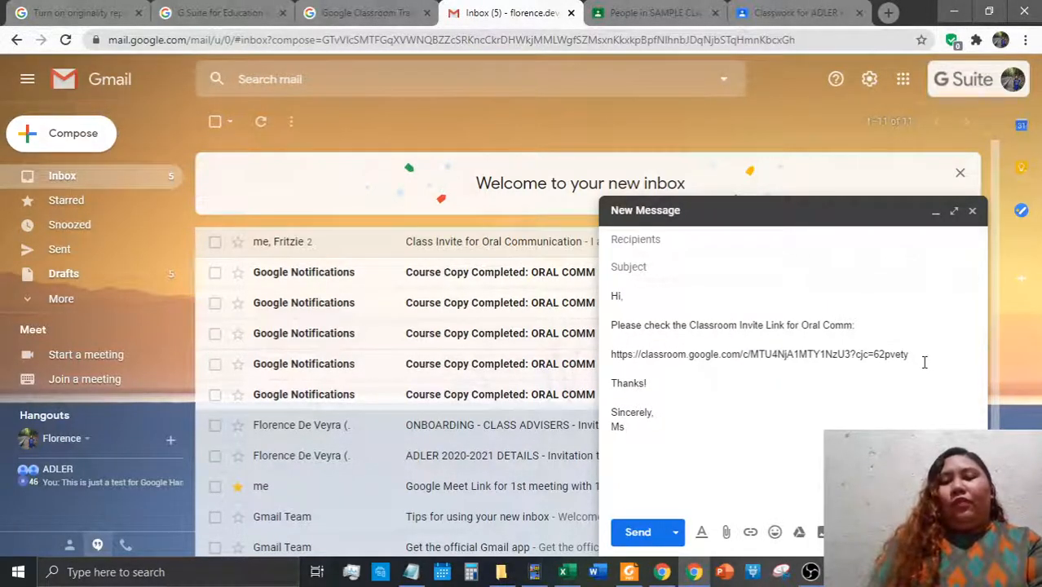
type(". Floy")
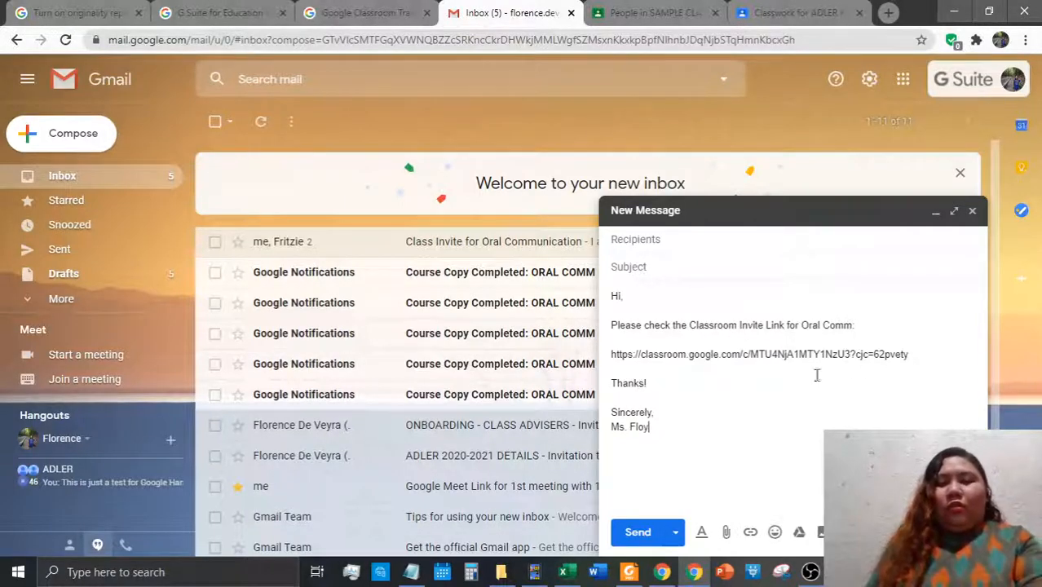
left_click(758, 392)
key("Return")
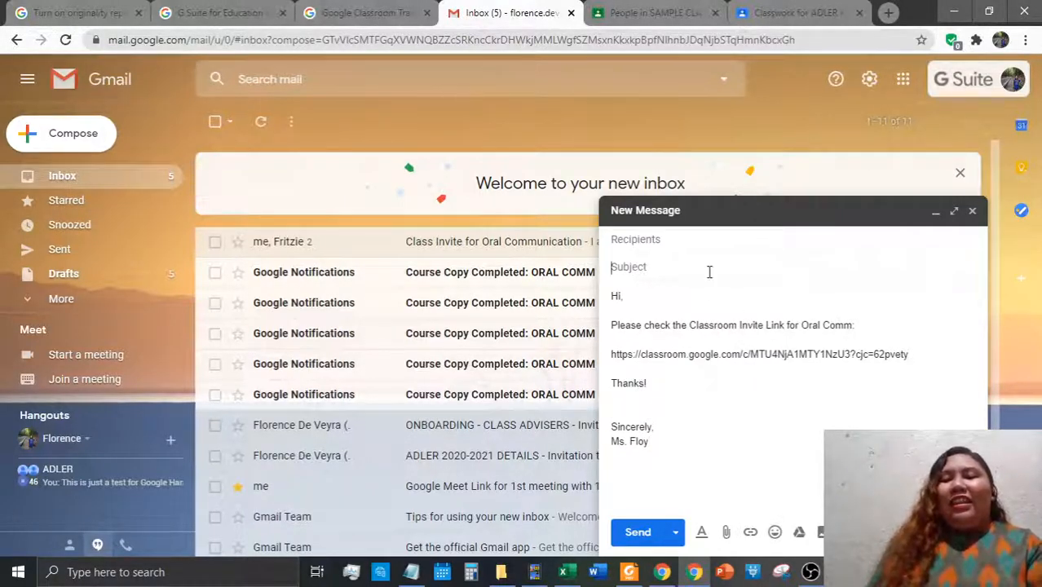
Set the subject to 'Classroom Invite Link for Oral Communication'
type("Classroom")
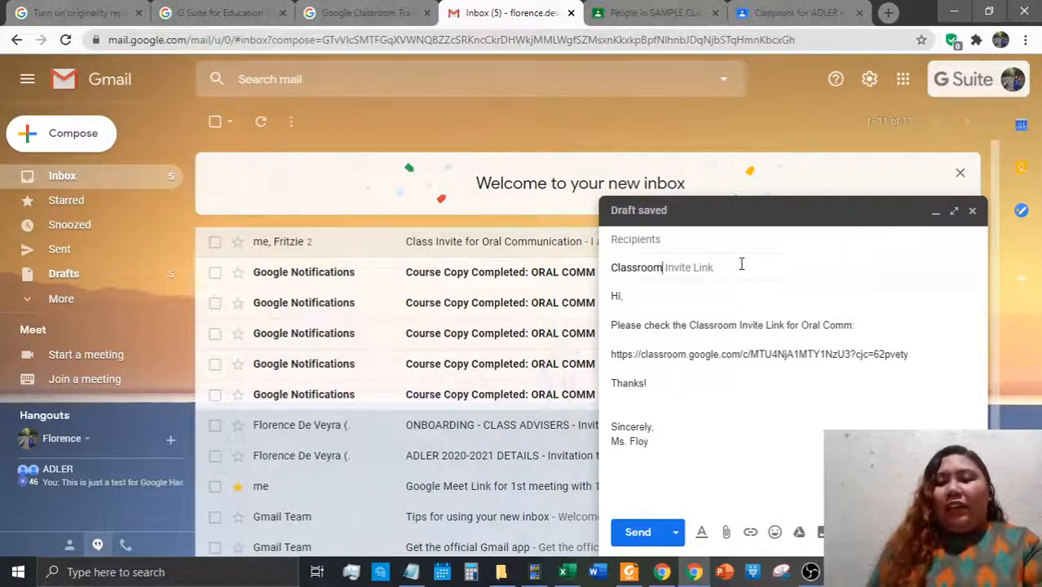
key("Tab")
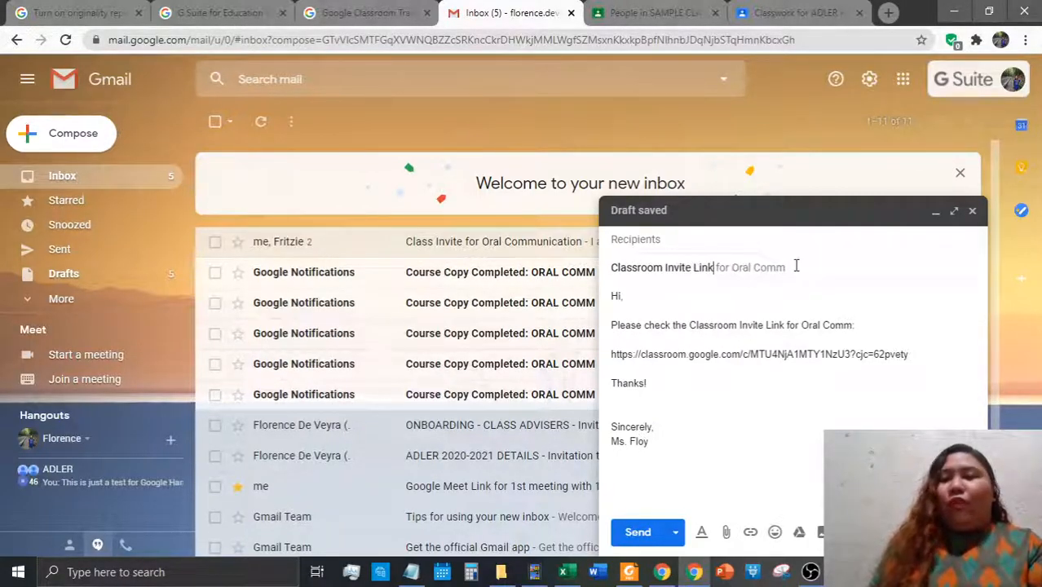
key("Tab")
type("u")
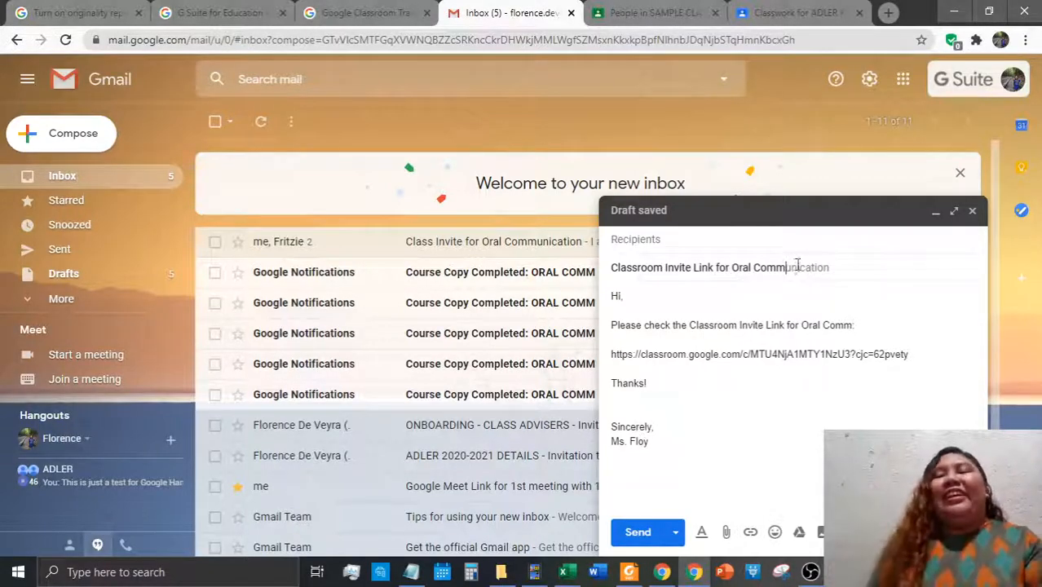
key("Tab")
type("s")
key("BackSpace")
Copy the column C student e-mails in Excel and paste them into the To field
left_click(698, 238)
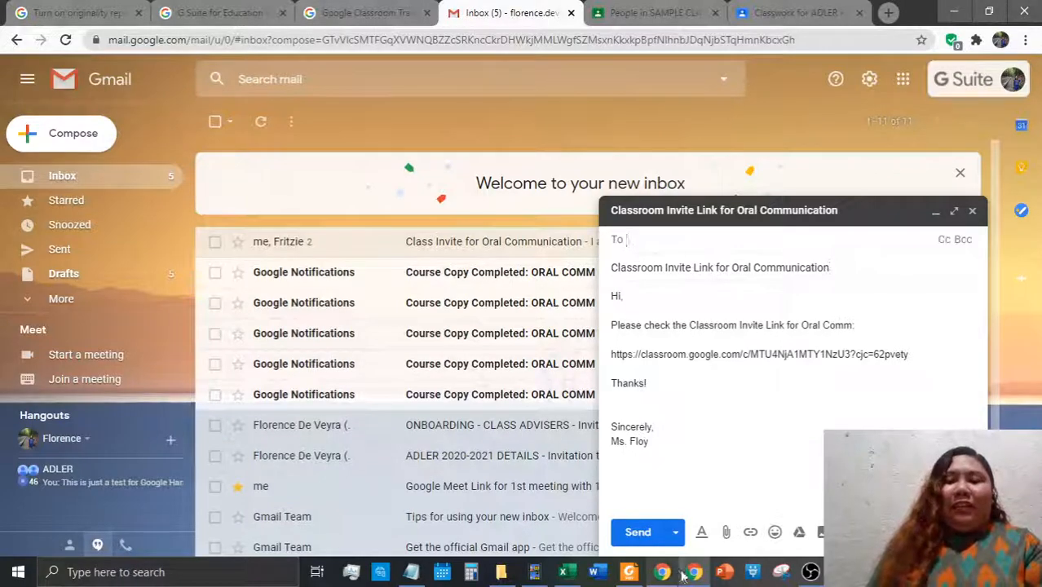
left_click(570, 573)
right_click(165, 236)
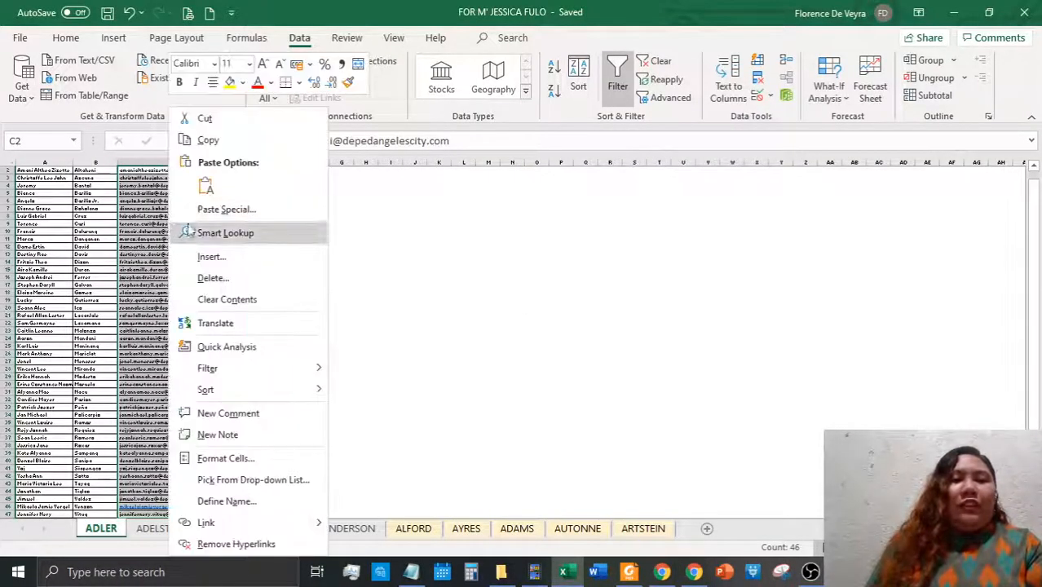
left_click(208, 140)
left_click(694, 572)
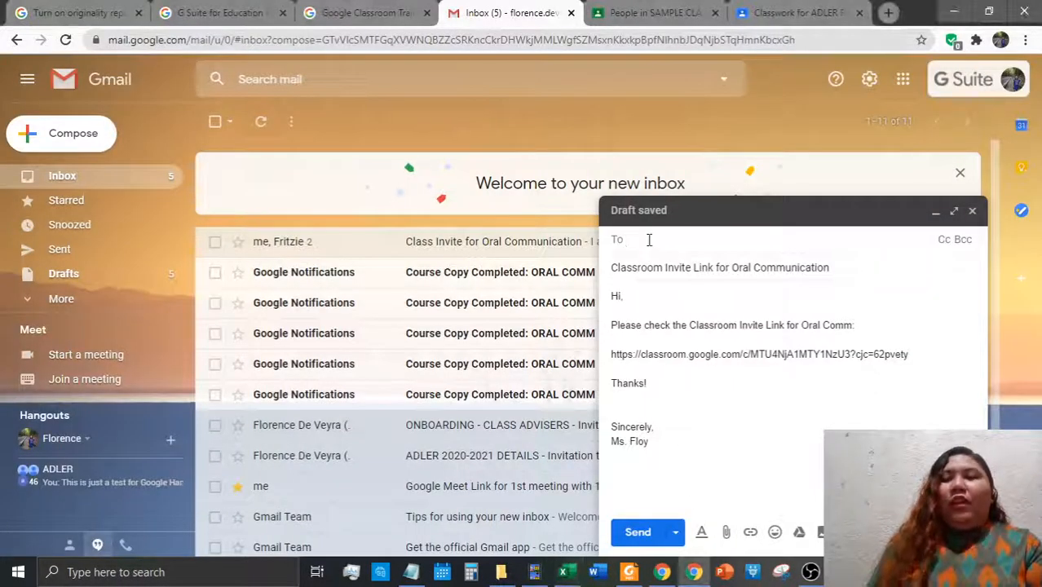
key("ctrl+v")
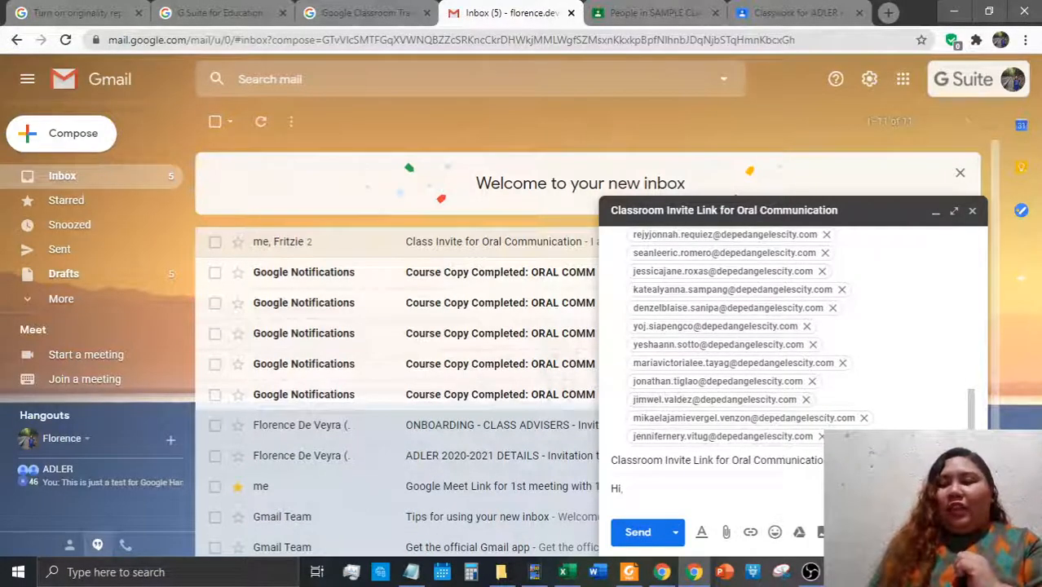